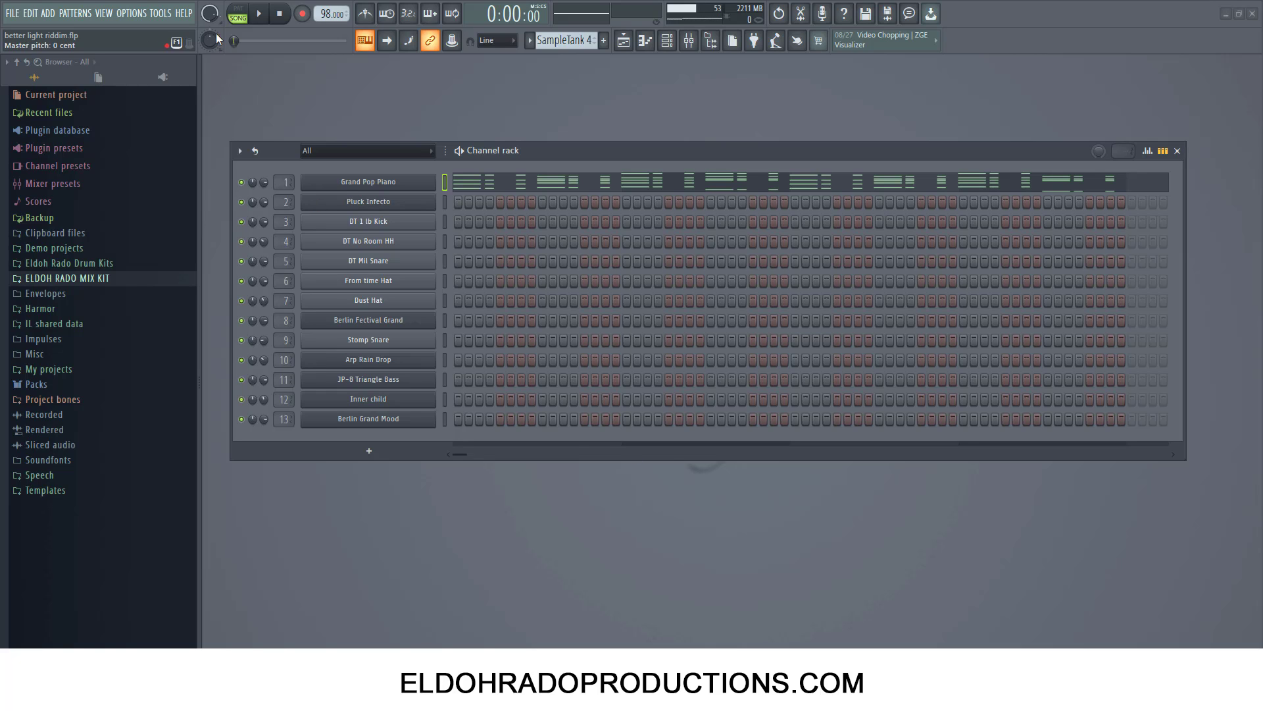
Step: Switch playback to pattern mode, close the Grand Pop Piano instrument window, and open that channel's notes in the piano roll
left_click(240, 14)
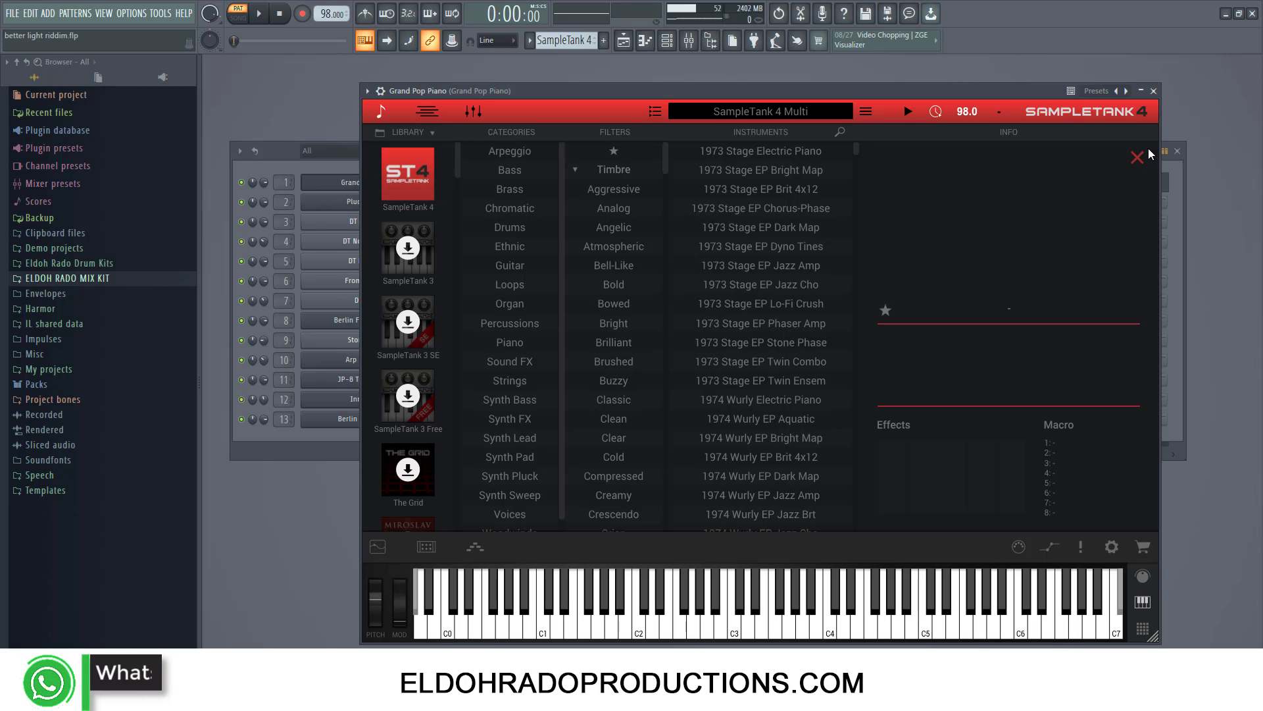
left_click(1153, 91)
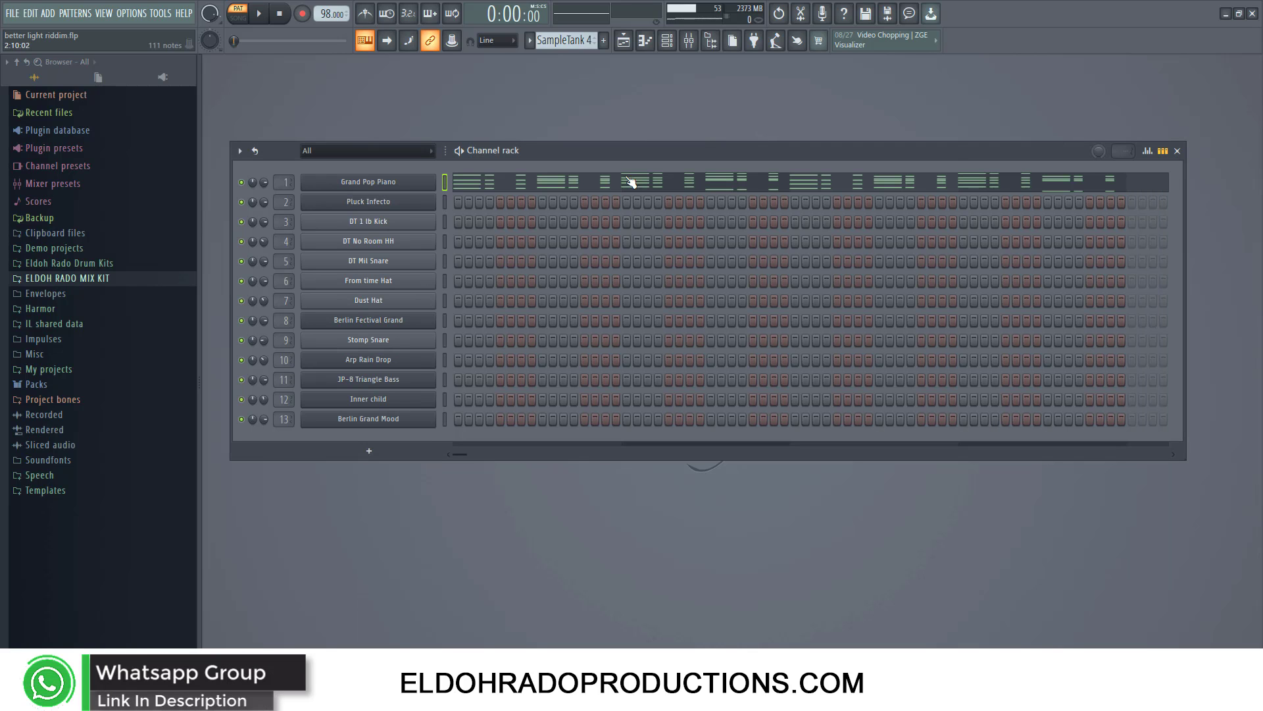
right_click(421, 182)
left_click(453, 181)
scroll(468, 238, "up", 3)
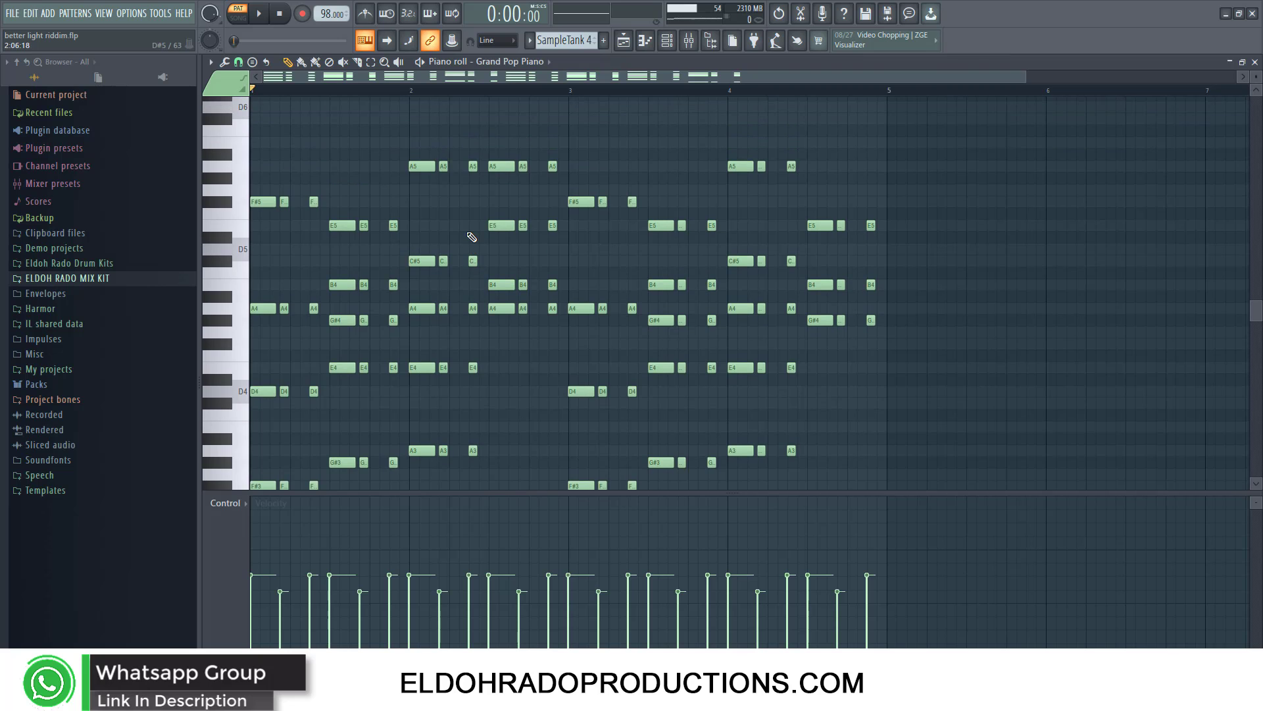
Step: Play through the Grand Pop Piano chord progression with all four bars in view, stop playback, and close the piano roll
left_click_drag(1025, 78, 891, 77)
scroll(816, 126, "down", 2)
key("space")
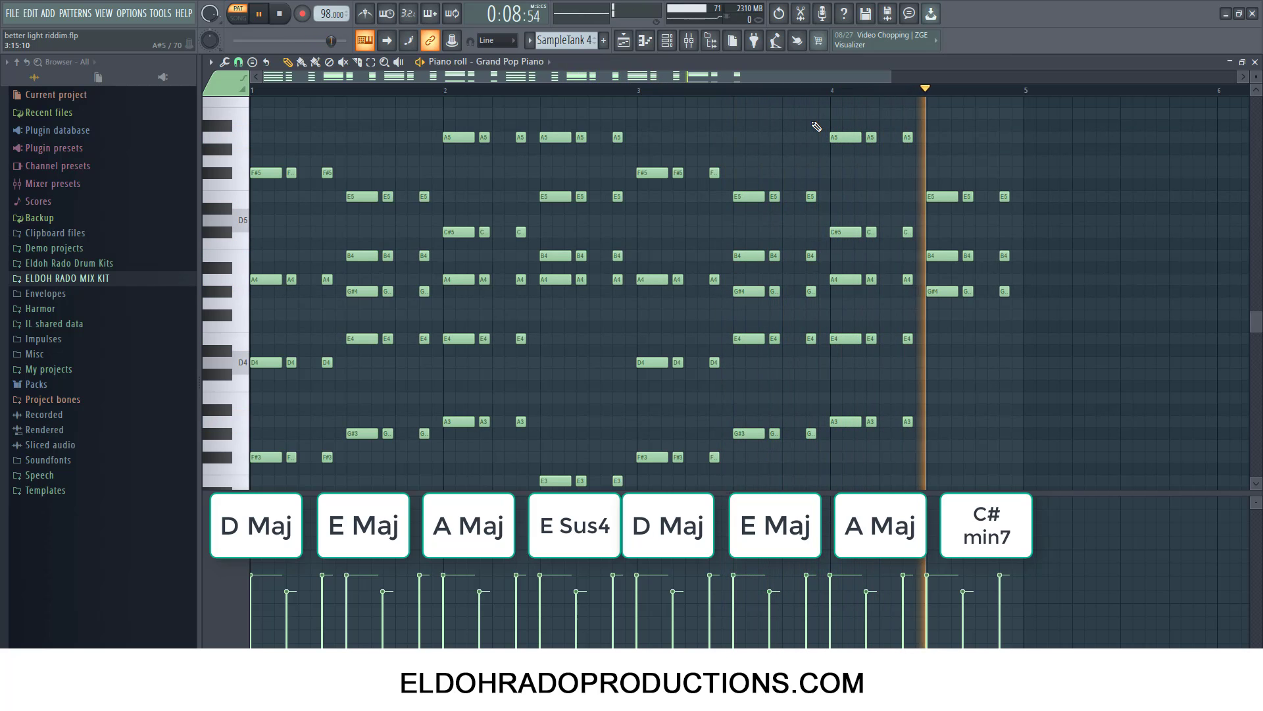
key("space")
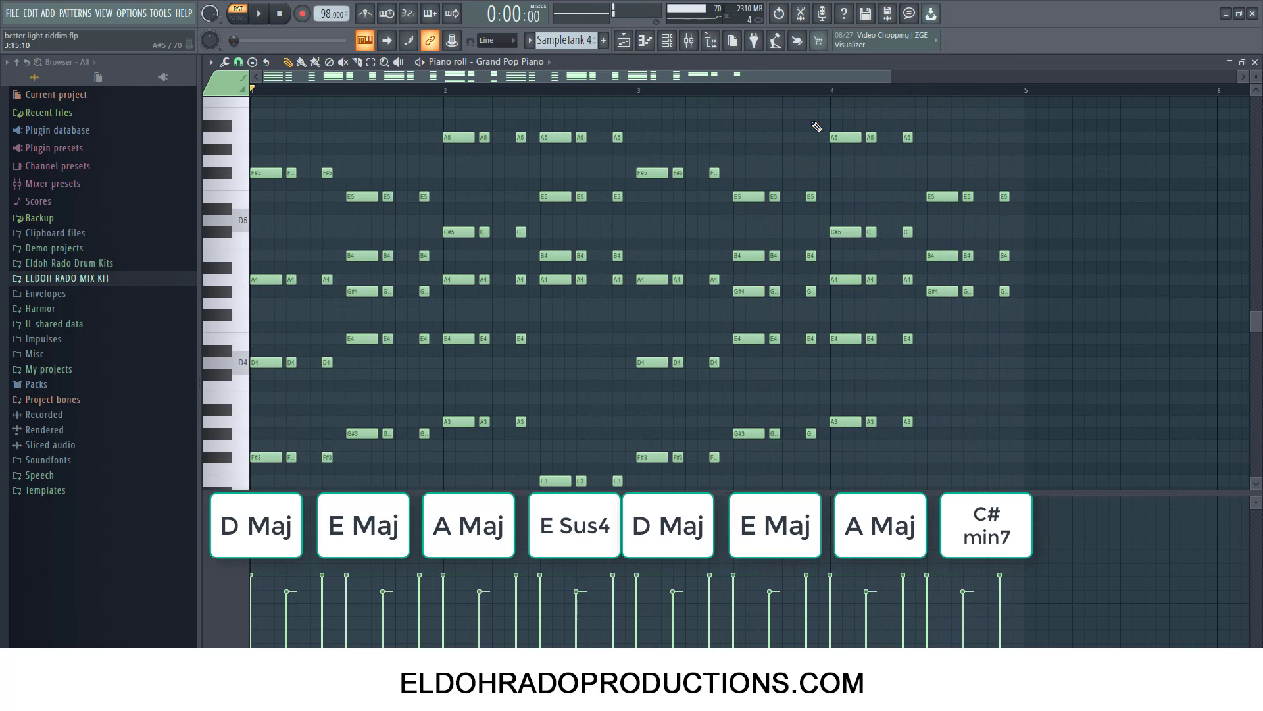
scroll(744, 187, "down", 1)
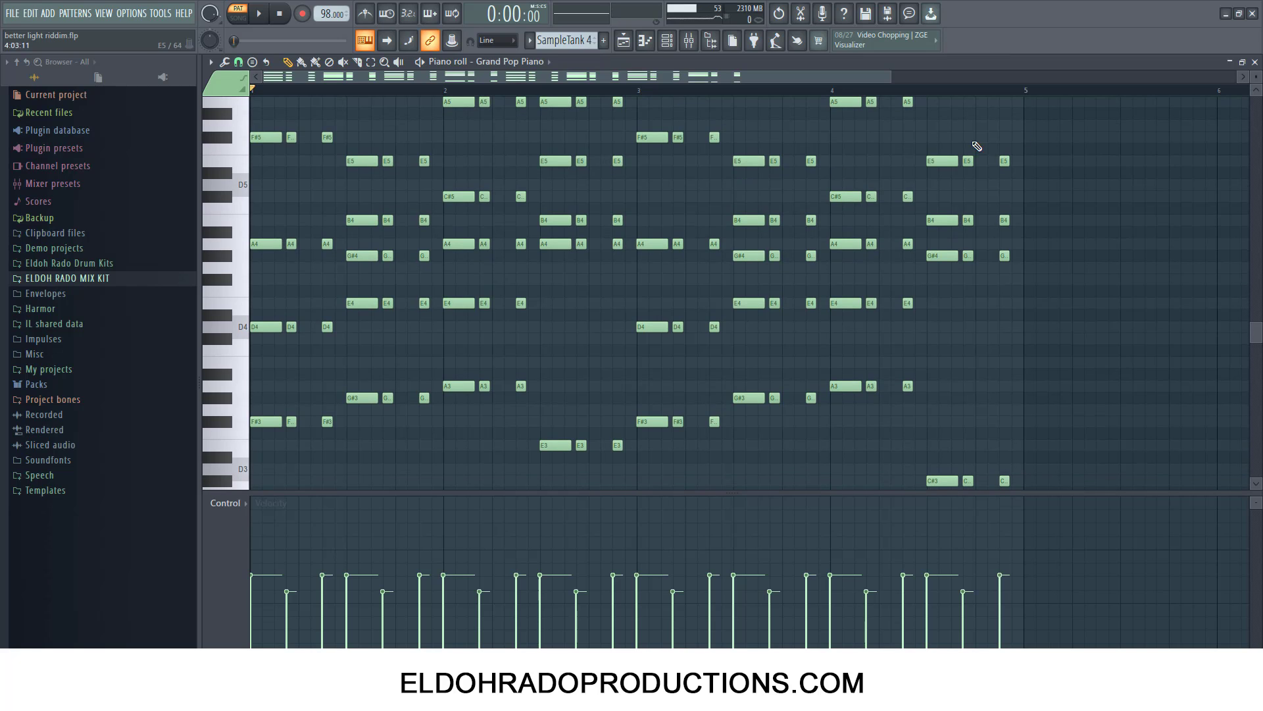
left_click(1255, 62)
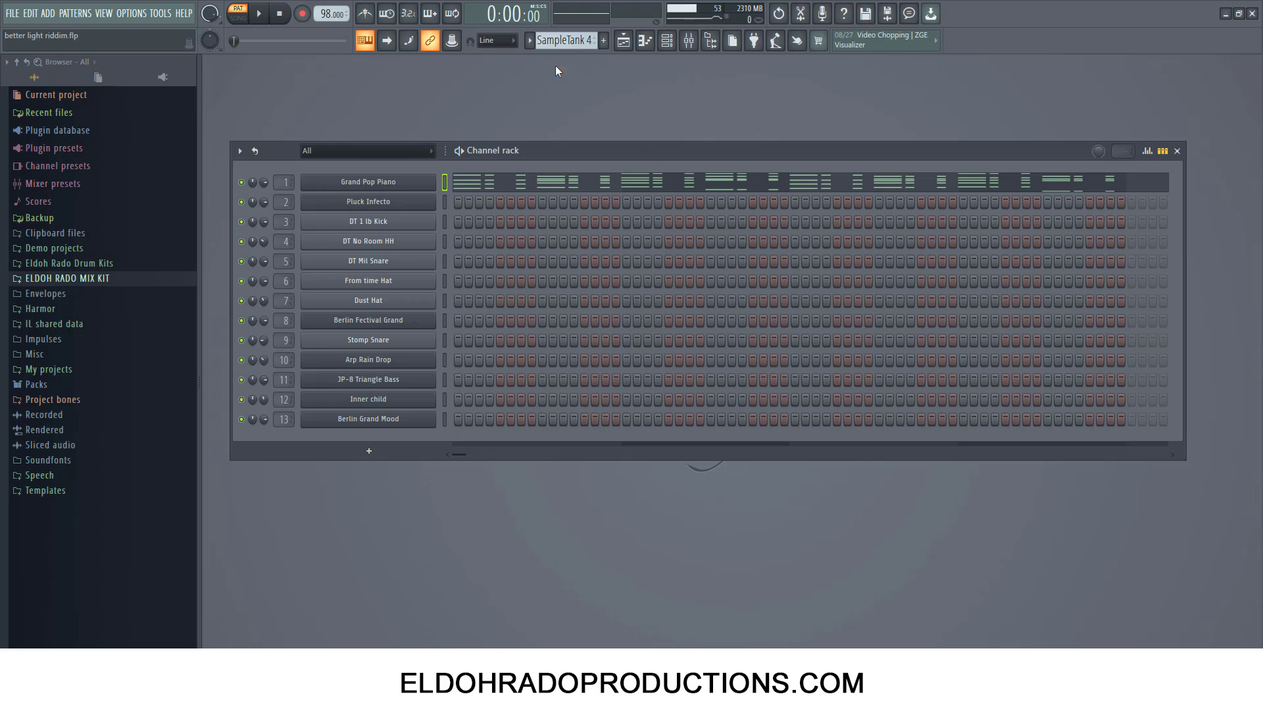
Step: Select the Spire-1.1 pattern and show the Pluck Infecto channel's instrument settings
left_click(531, 42)
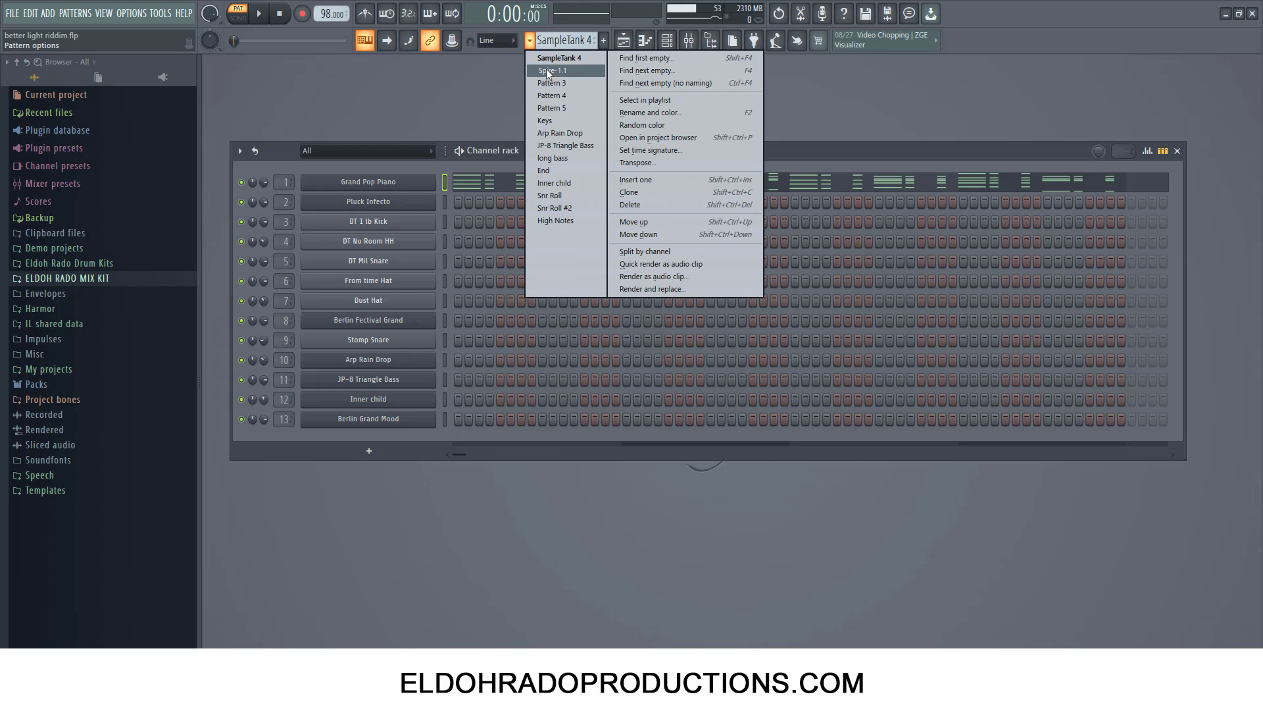
left_click(546, 70)
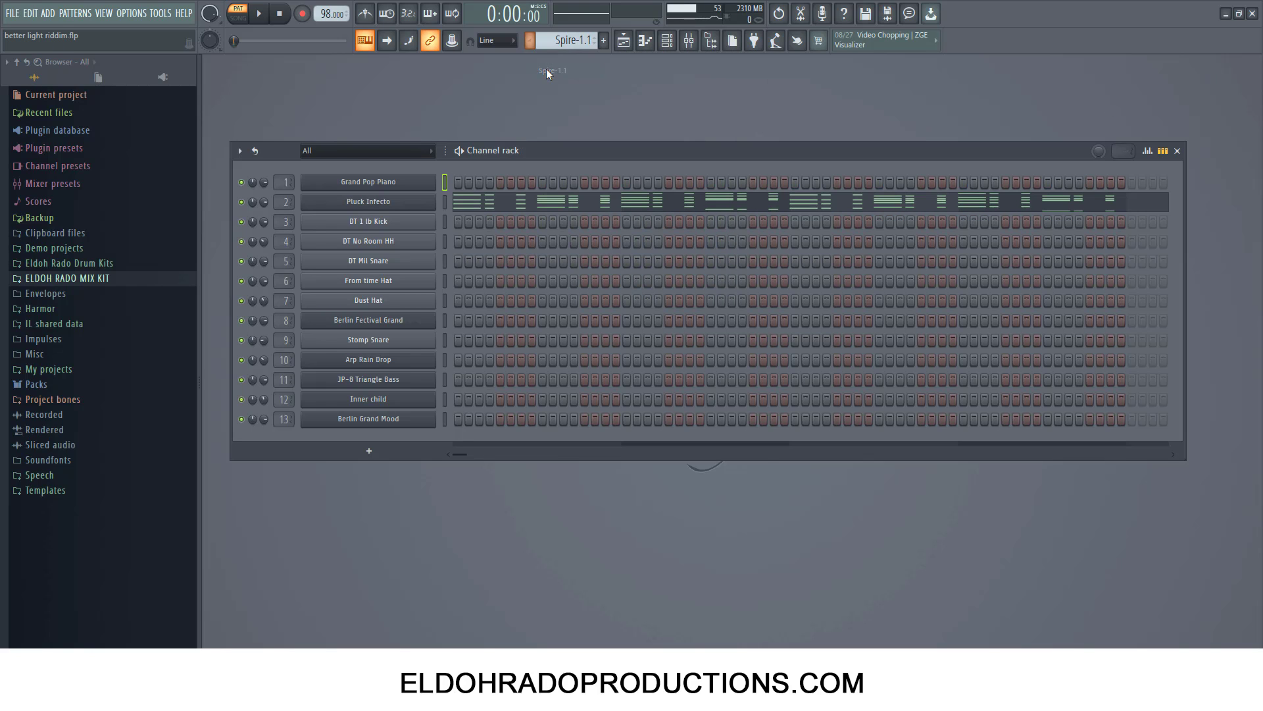
left_click(393, 206)
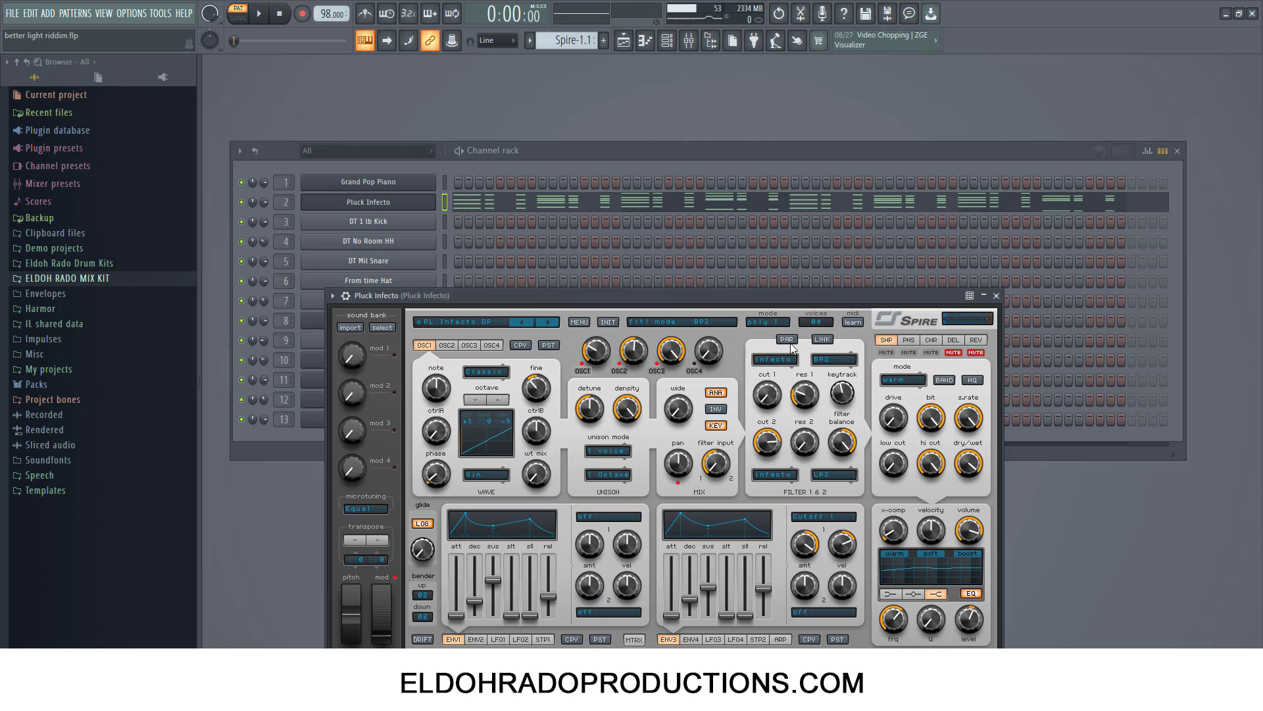
Step: Play the Pluck Infecto pattern while viewing its notes in the piano roll, then stop playback and close the roll
left_click(260, 15)
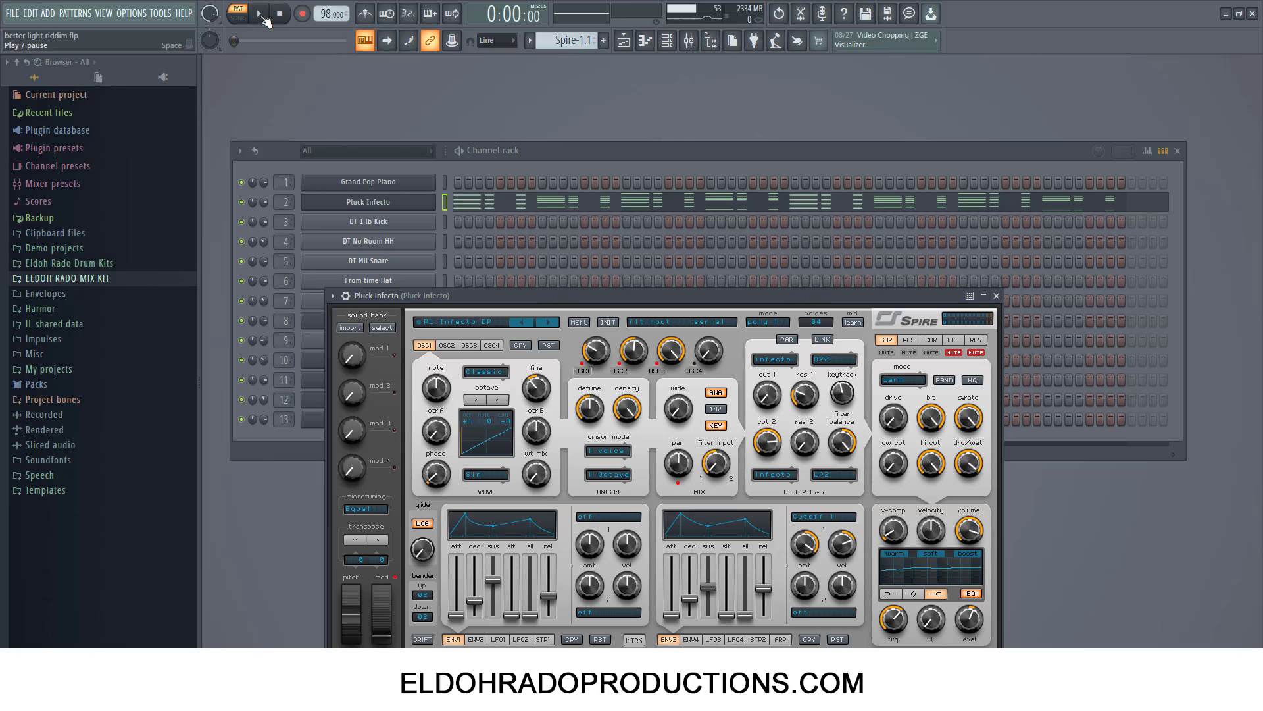
right_click(377, 206)
left_click(452, 201)
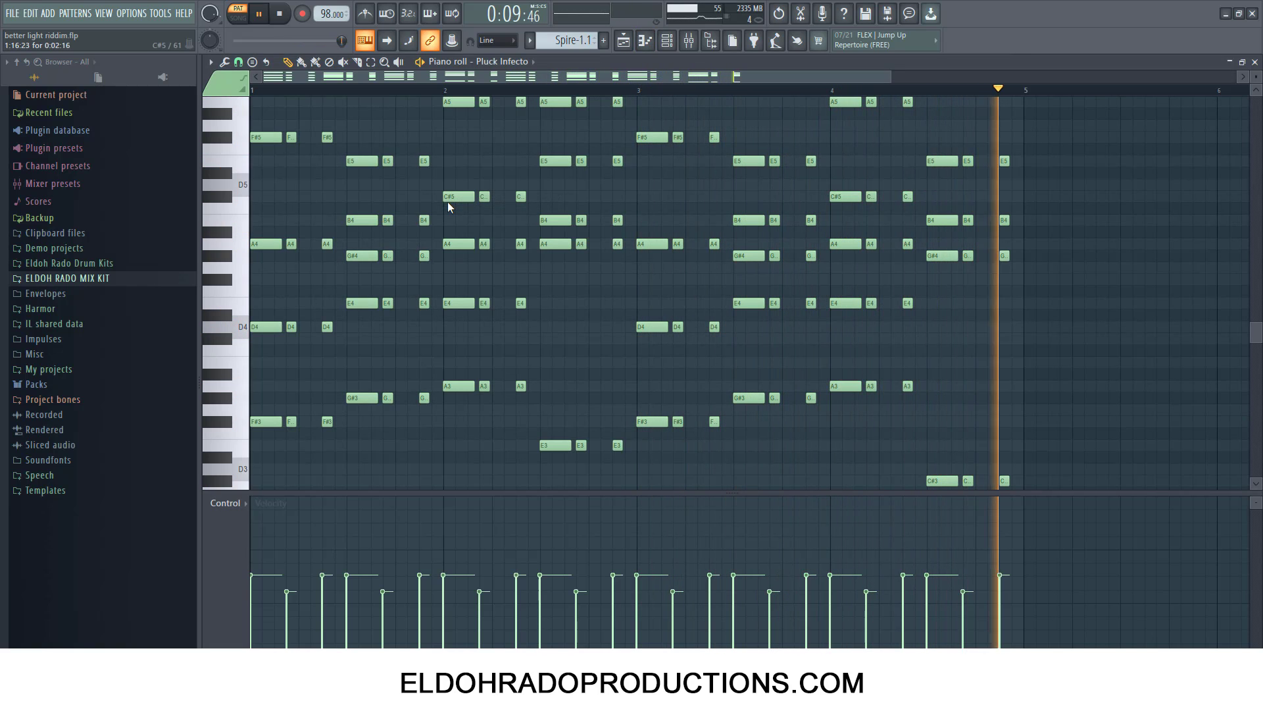
key("space")
left_click(1254, 62)
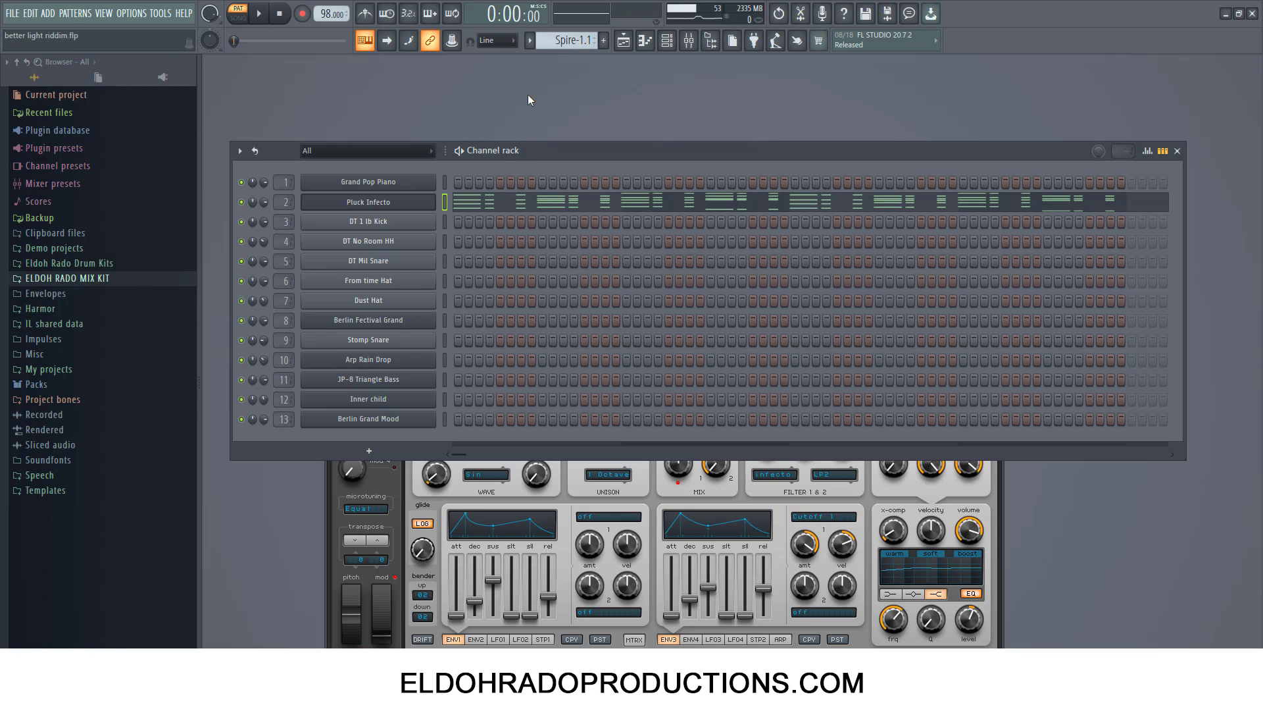
Step: Select the Keys pattern and show the Berlin Festival Grand piano instrument, moving its window lower on the workspace
left_click(529, 41)
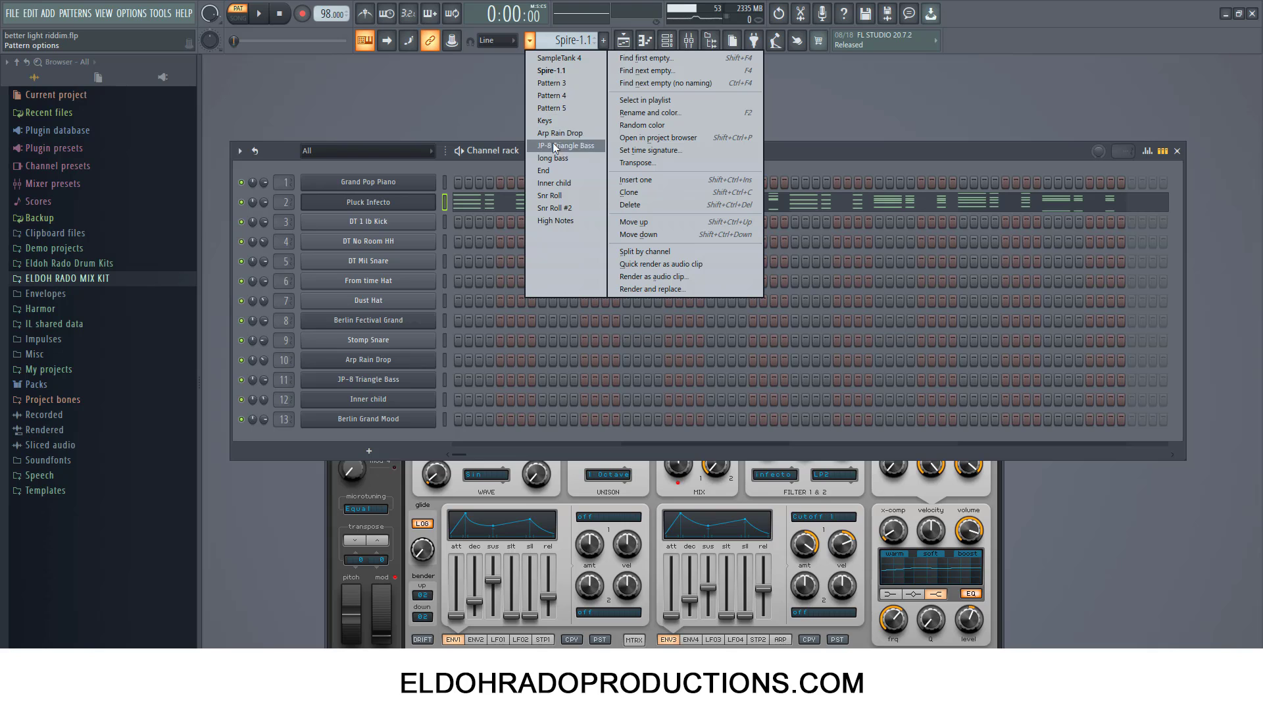
left_click(554, 120)
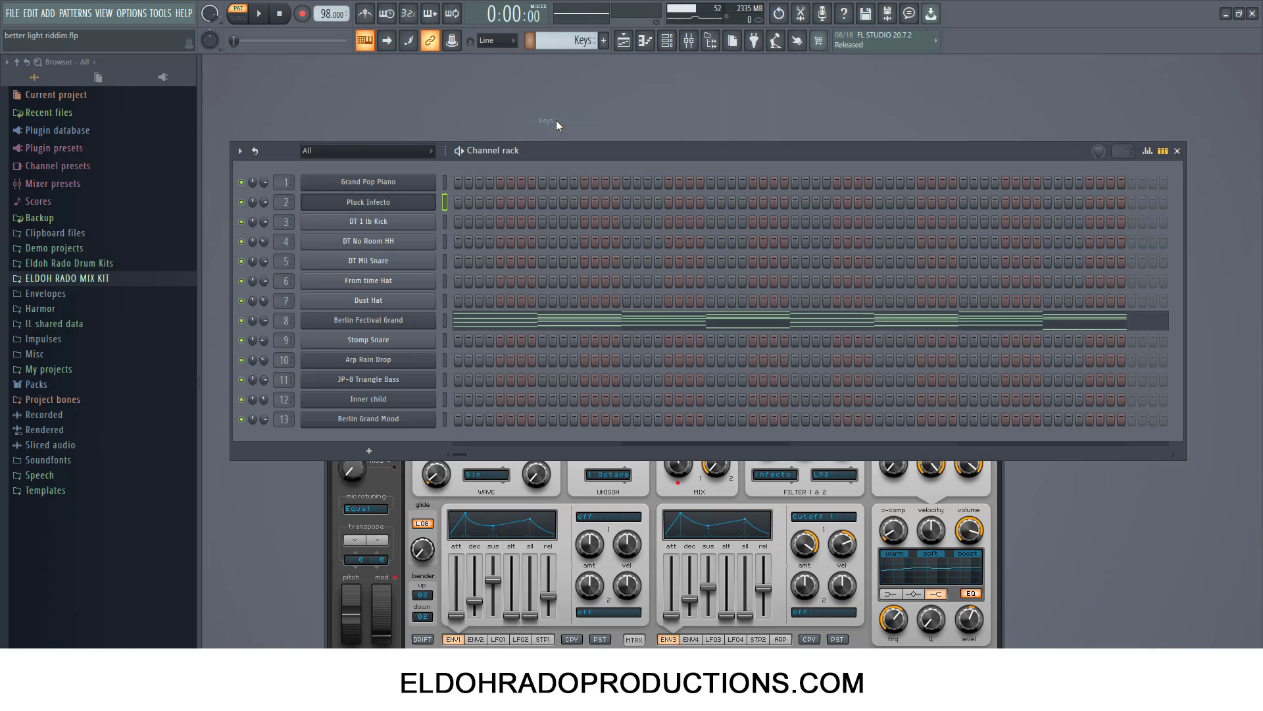
left_click(407, 325)
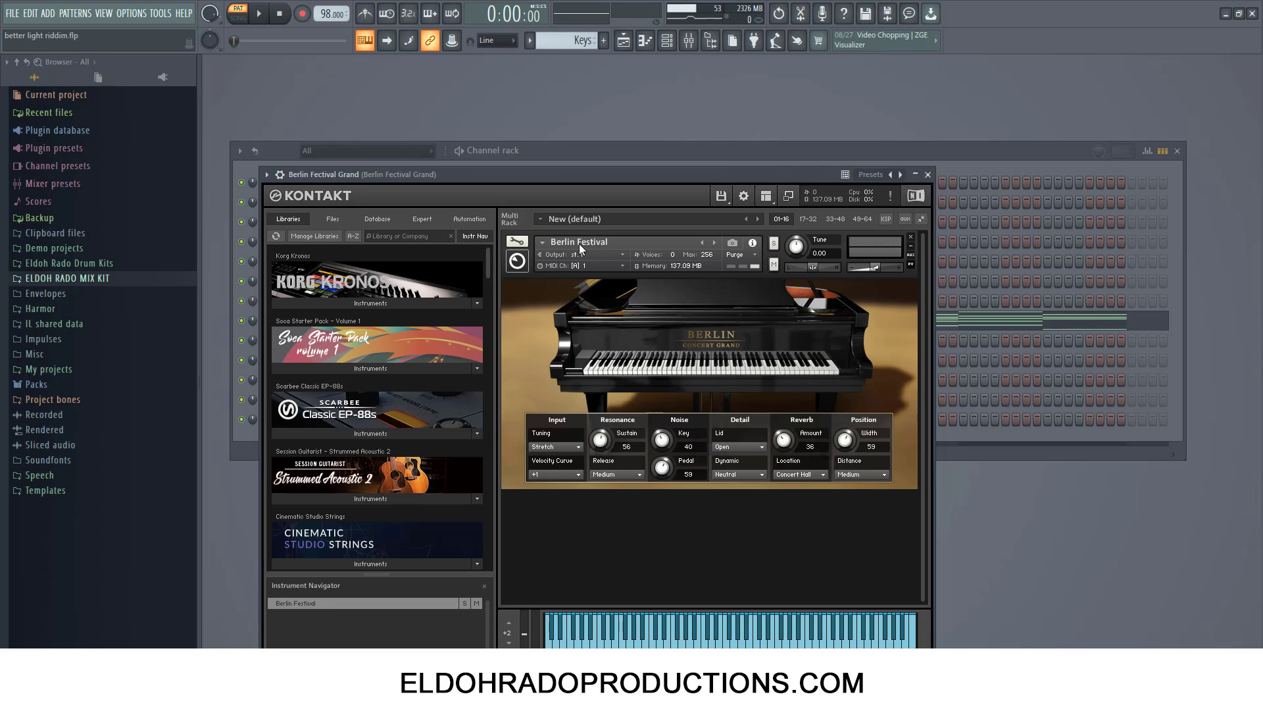
left_click_drag(642, 175, 642, 236)
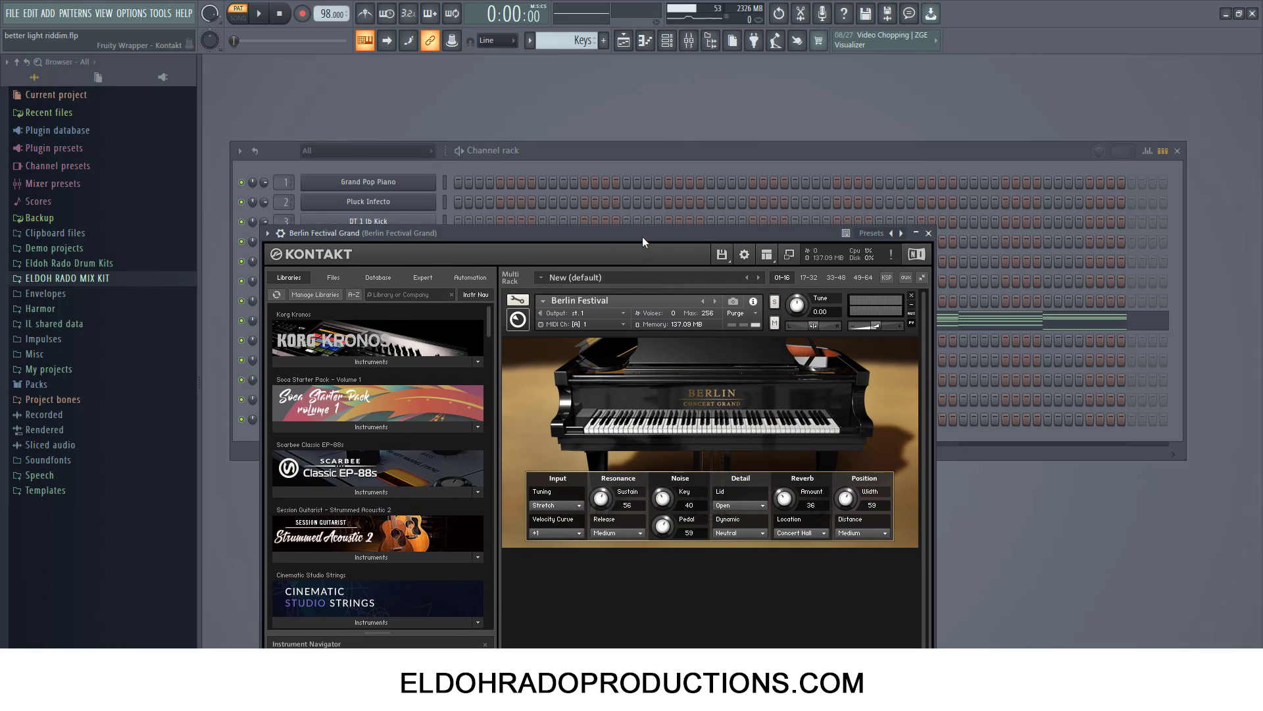
Step: Bring the channel rack forward, audition the Berlin Festival Grand notes in the piano roll, and close the roll
left_click(597, 153)
right_click(407, 336)
left_click(461, 323)
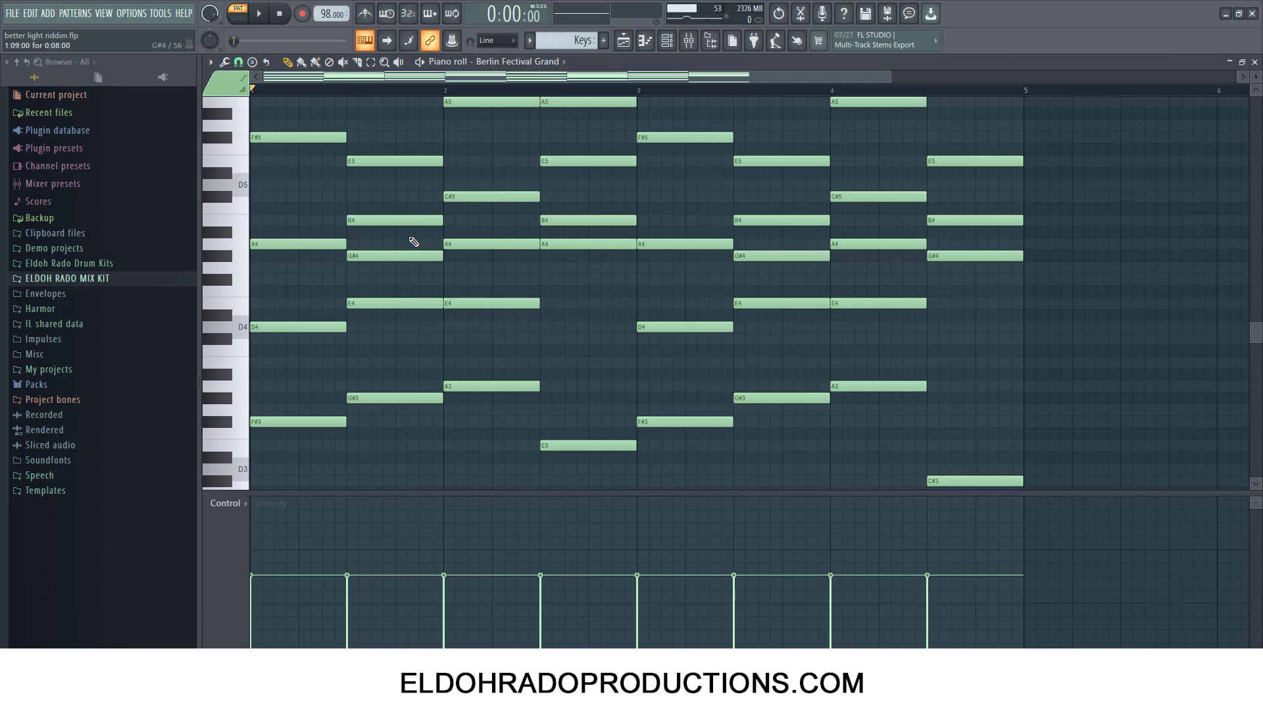
key("space")
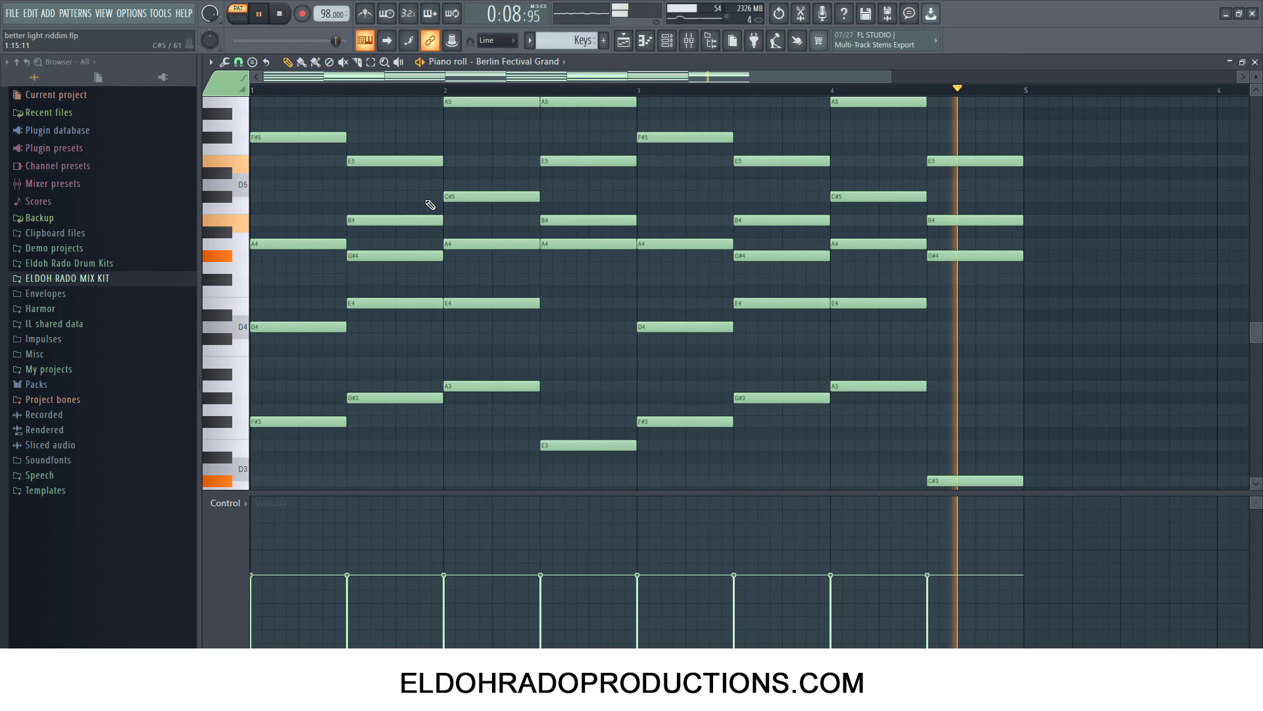
key("space")
left_click(1256, 62)
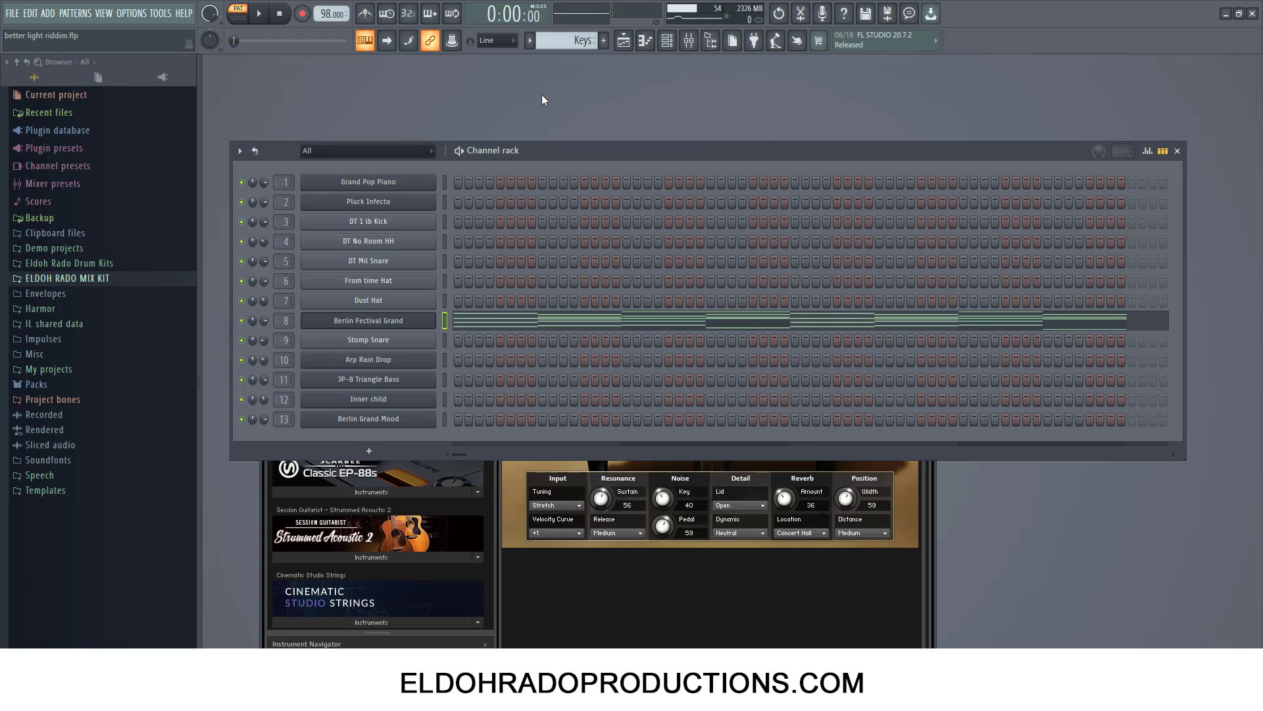
Step: Select the Arp Rain Drop pattern and examine its synth's arpeggiator modes, picking Down
left_click(530, 41)
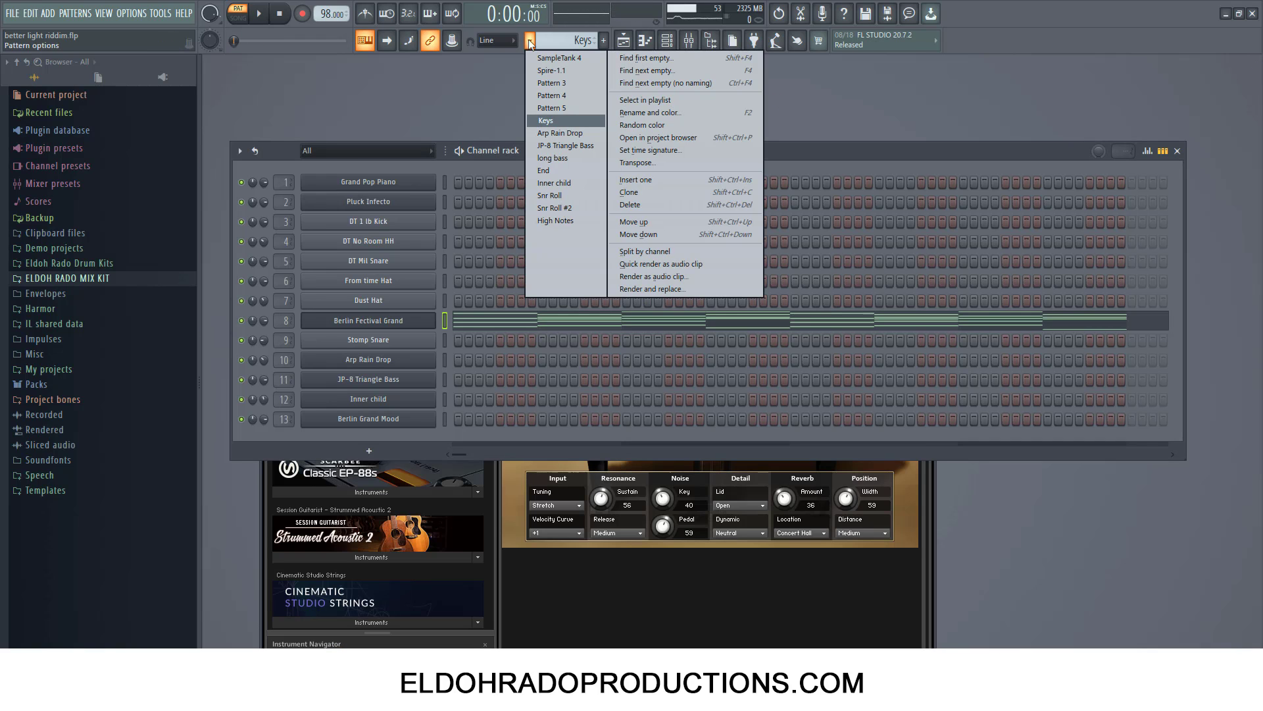
left_click(562, 137)
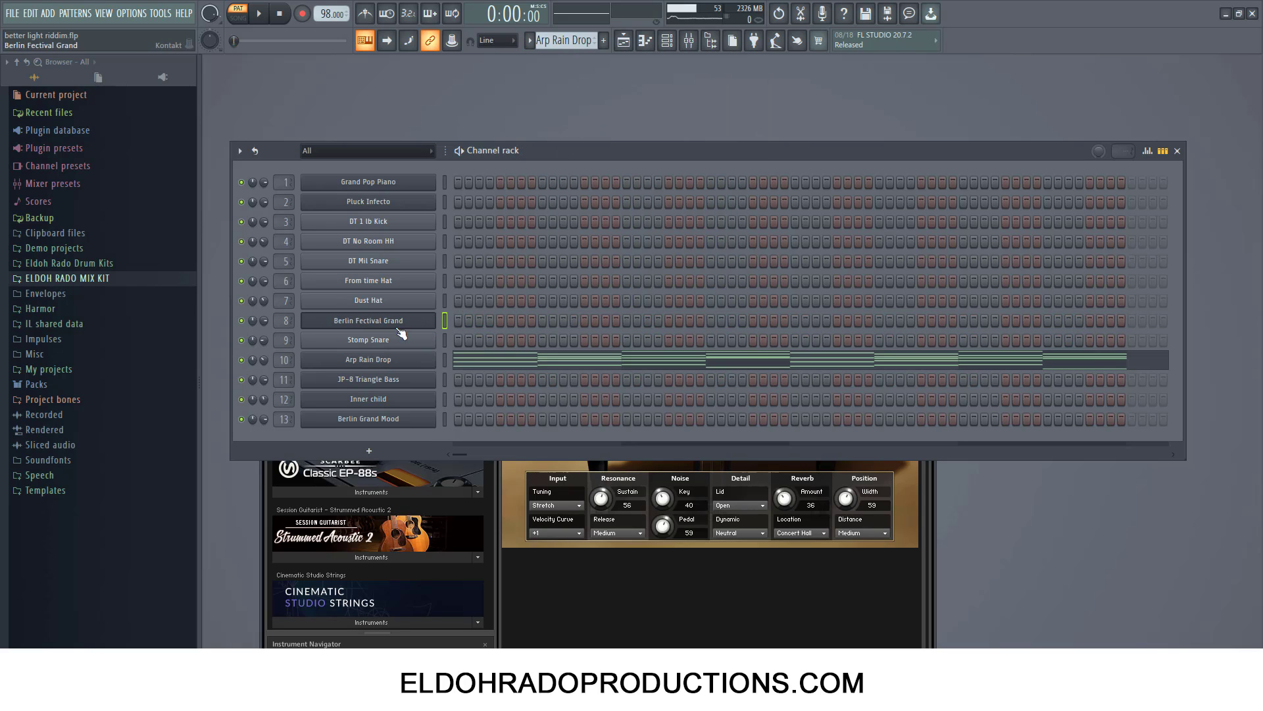
left_click(391, 364)
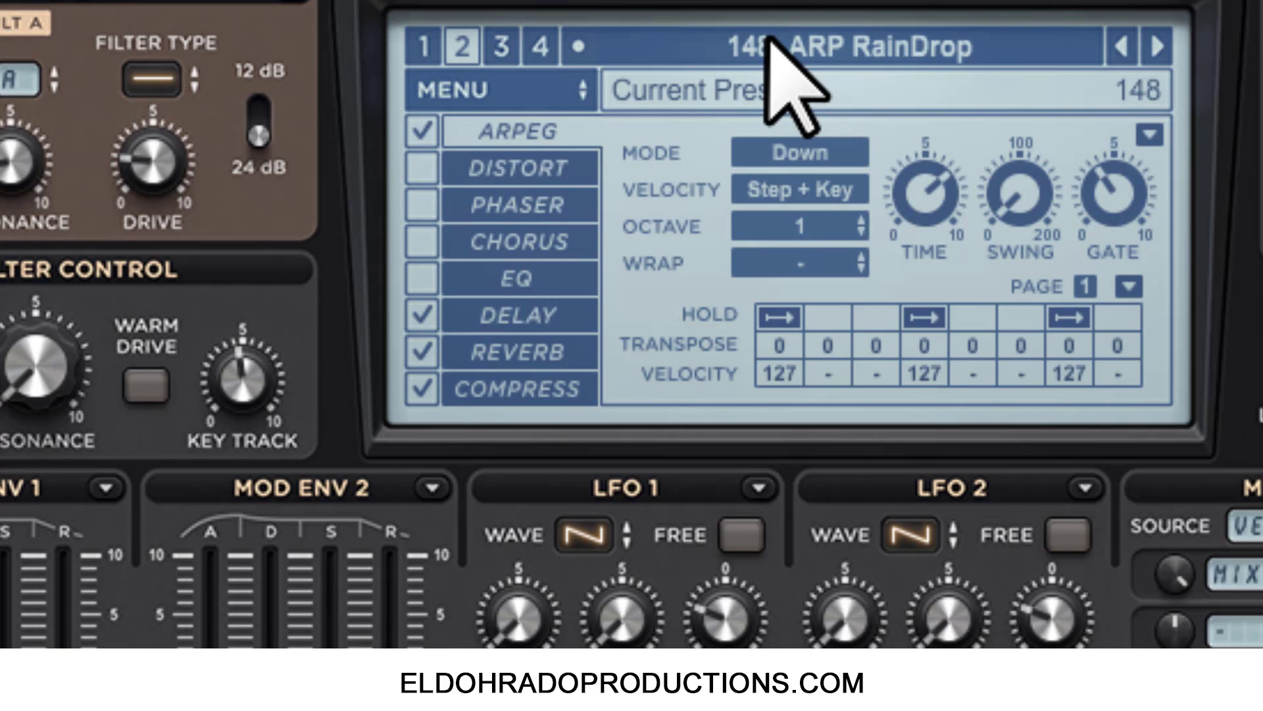
left_click(823, 164)
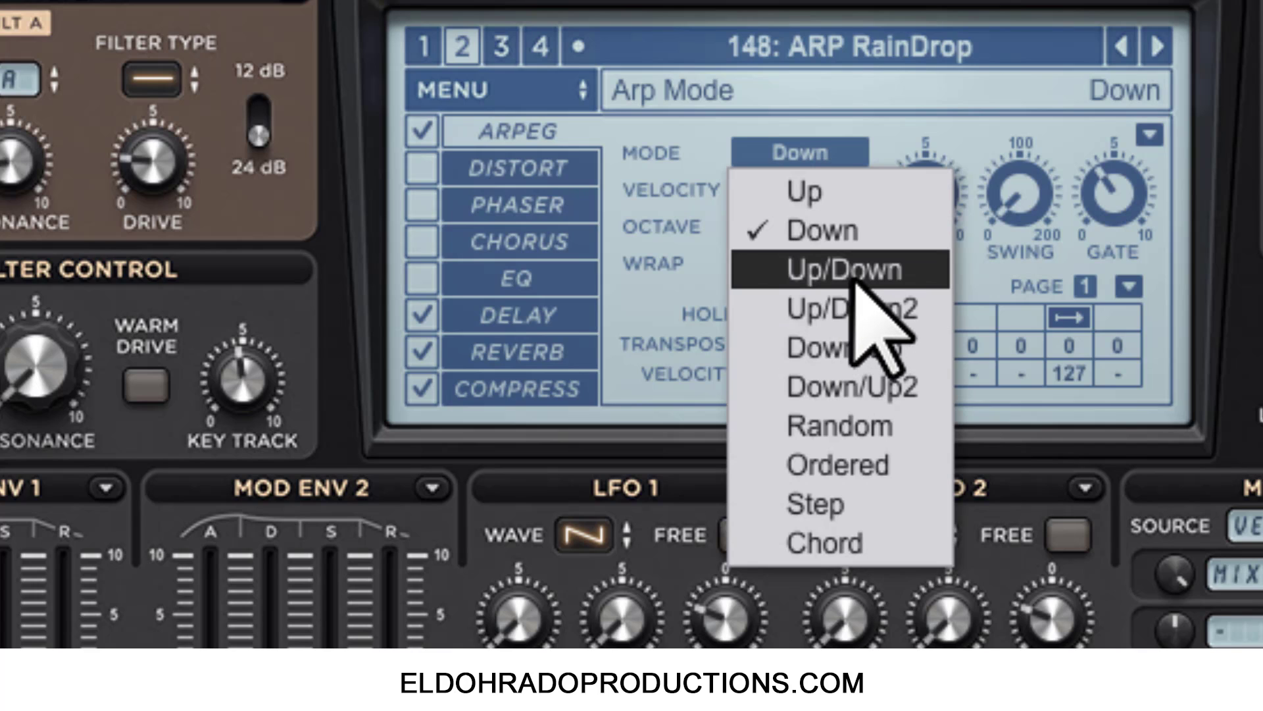
left_click(822, 238)
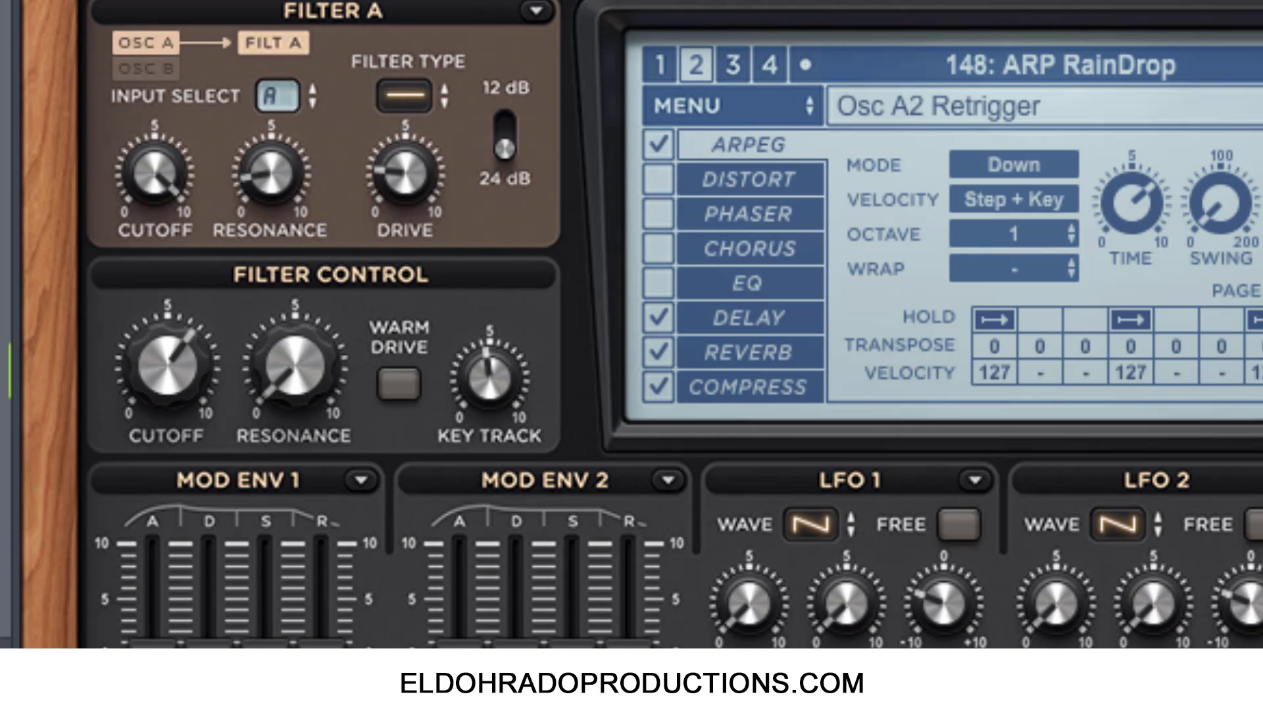
Step: Play the Arp Rain Drop notes in the piano roll, stop playback, and close the roll
key("space")
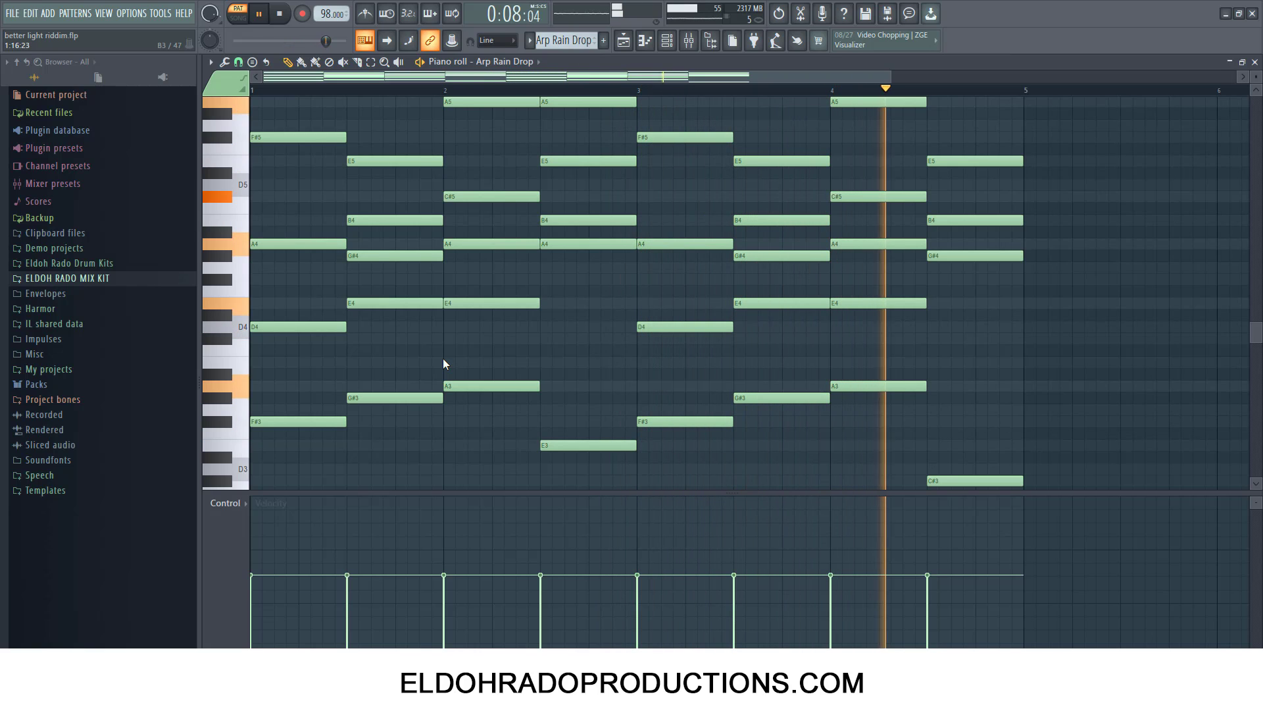
key("space")
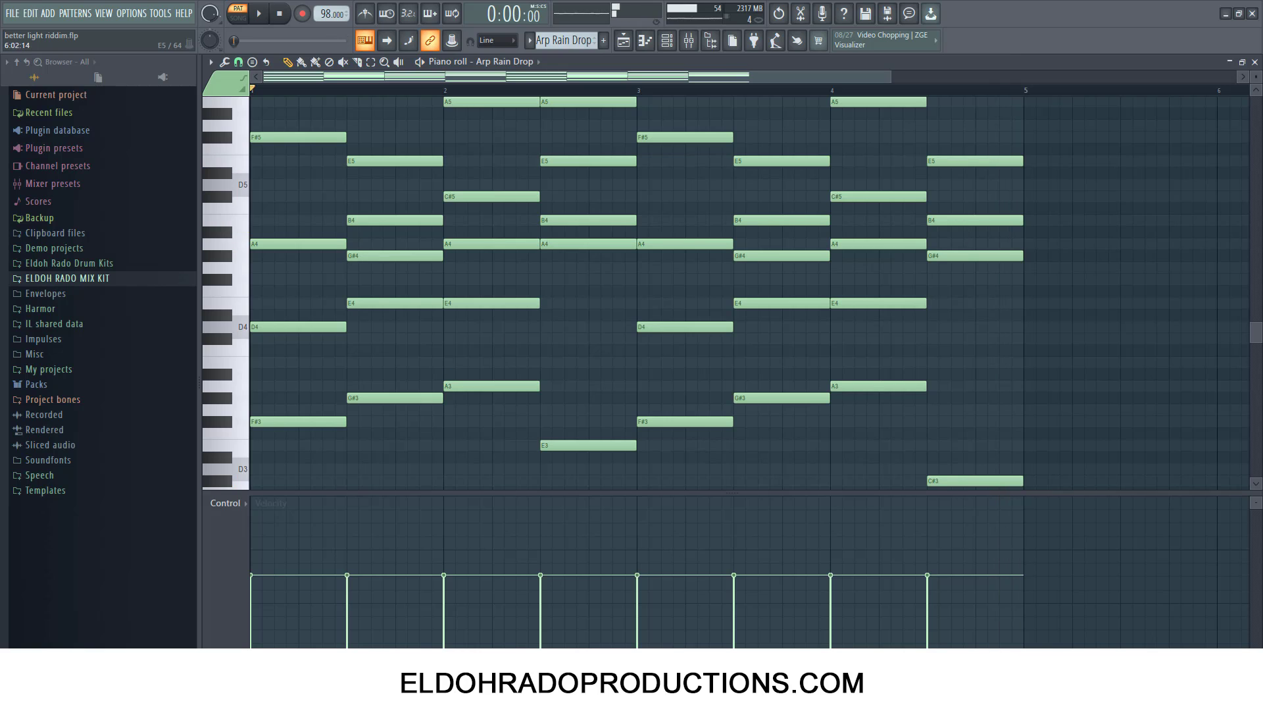
key("F7")
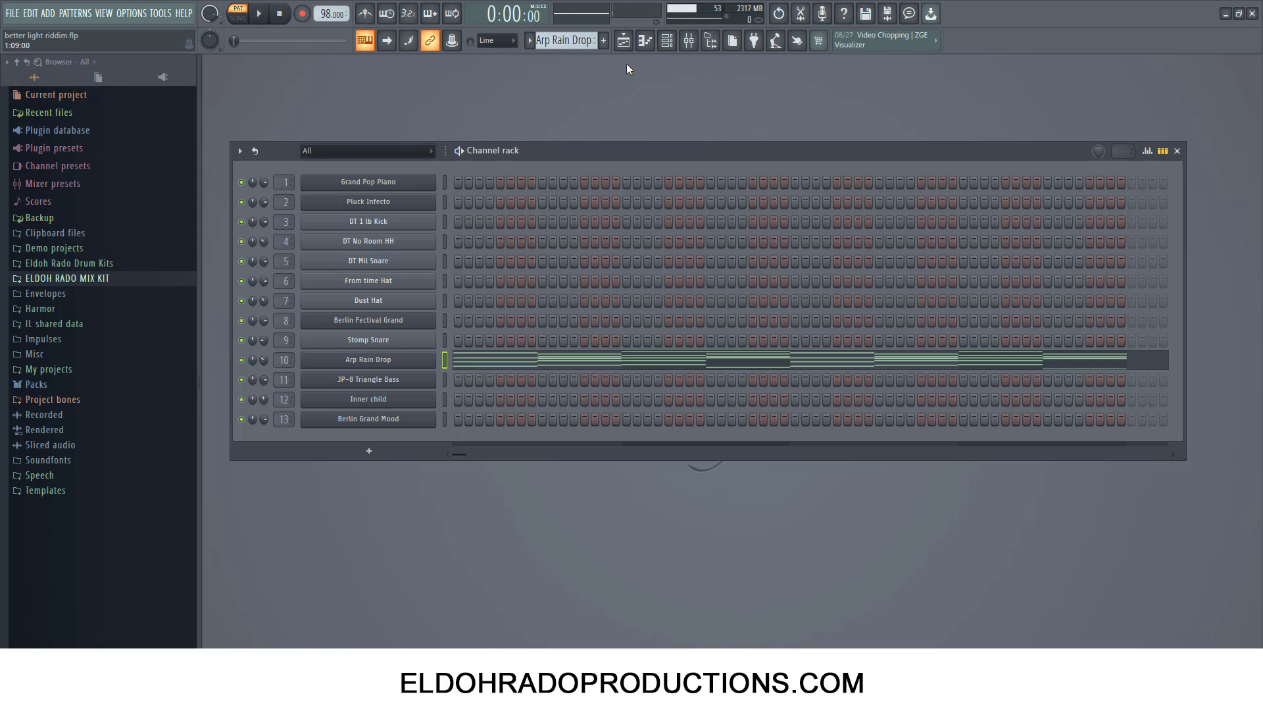
Step: Select the JP-8 Triangle Bass pattern, audition its bass notes in the piano roll, and close the roll
left_click(530, 42)
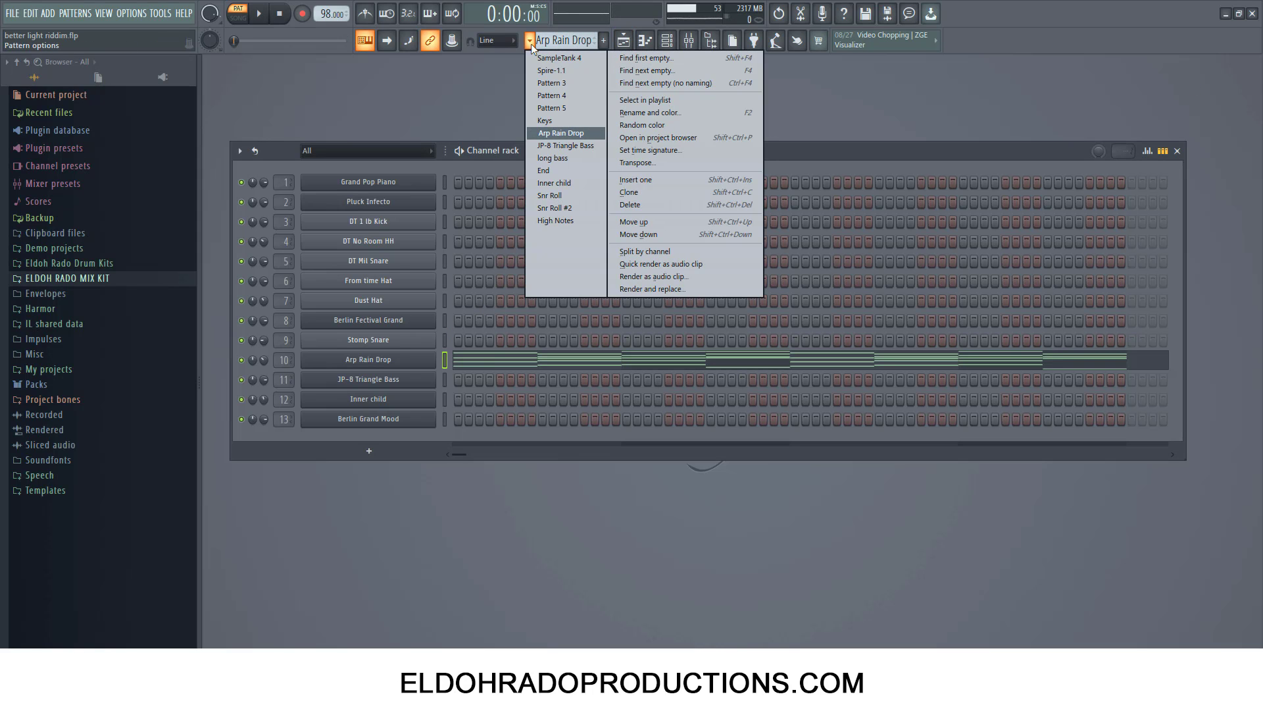
left_click(556, 146)
key("space")
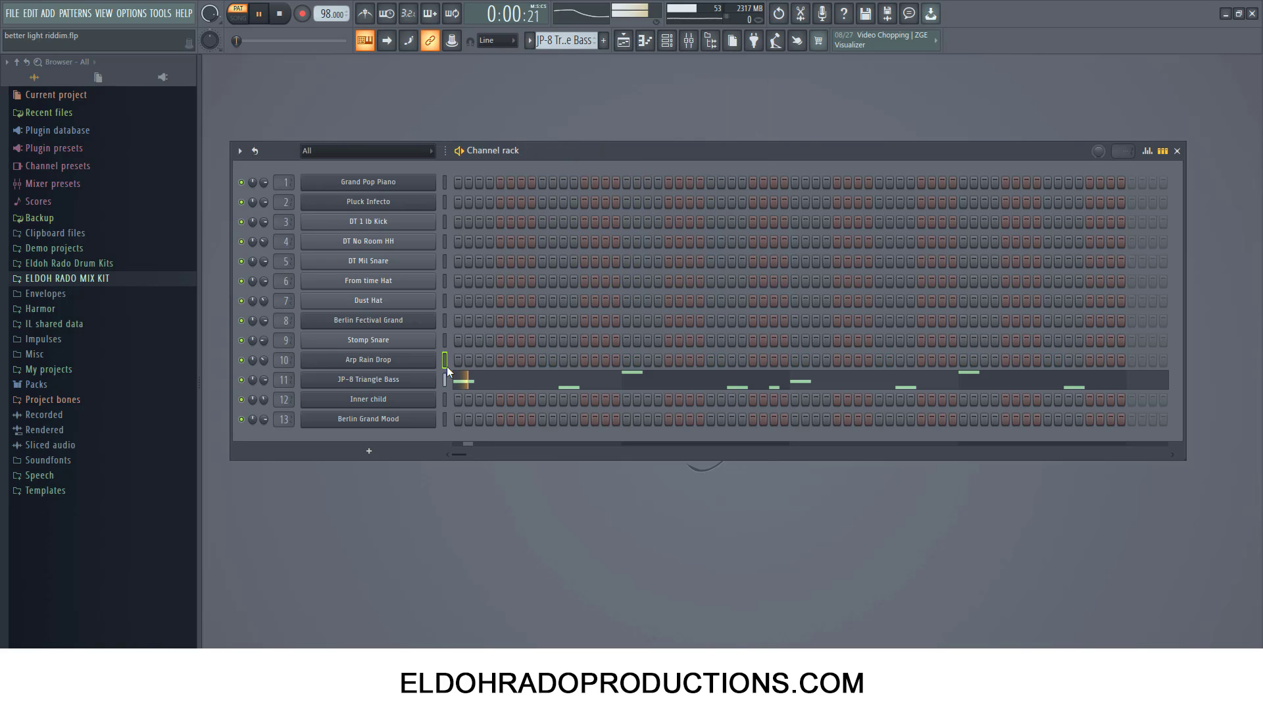
right_click(434, 372)
left_click(452, 380)
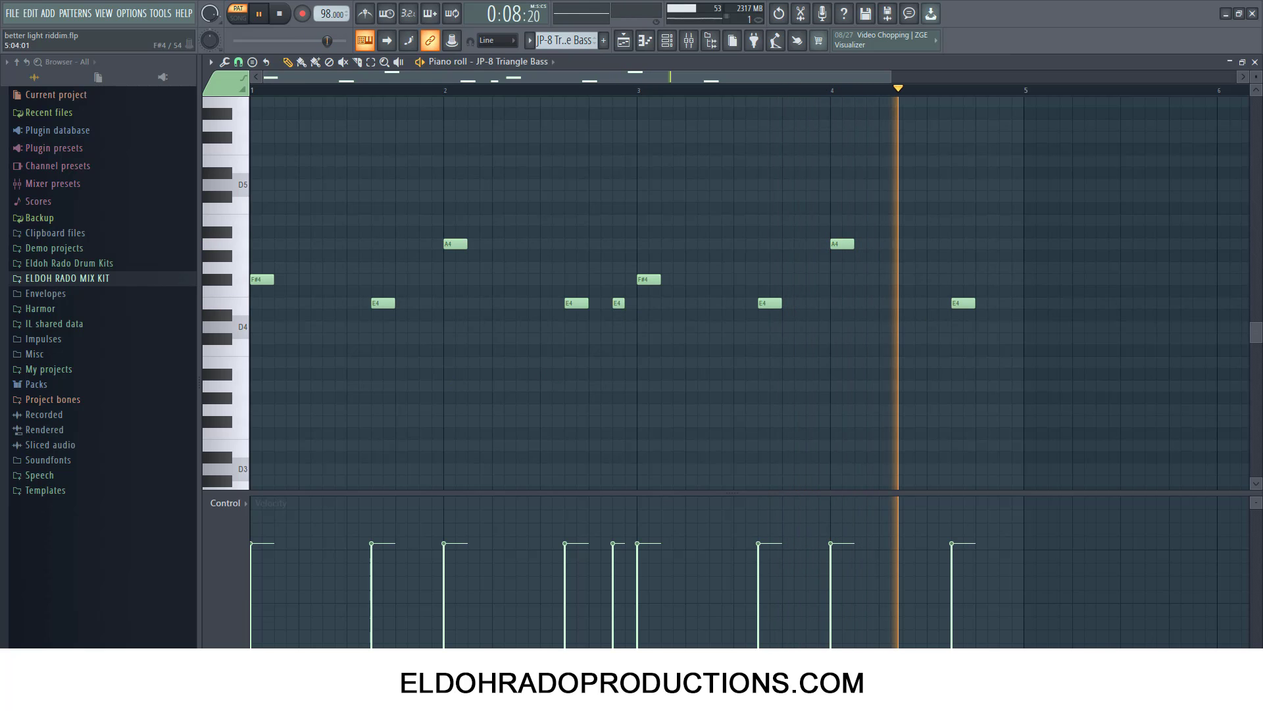
key("space")
key("F7")
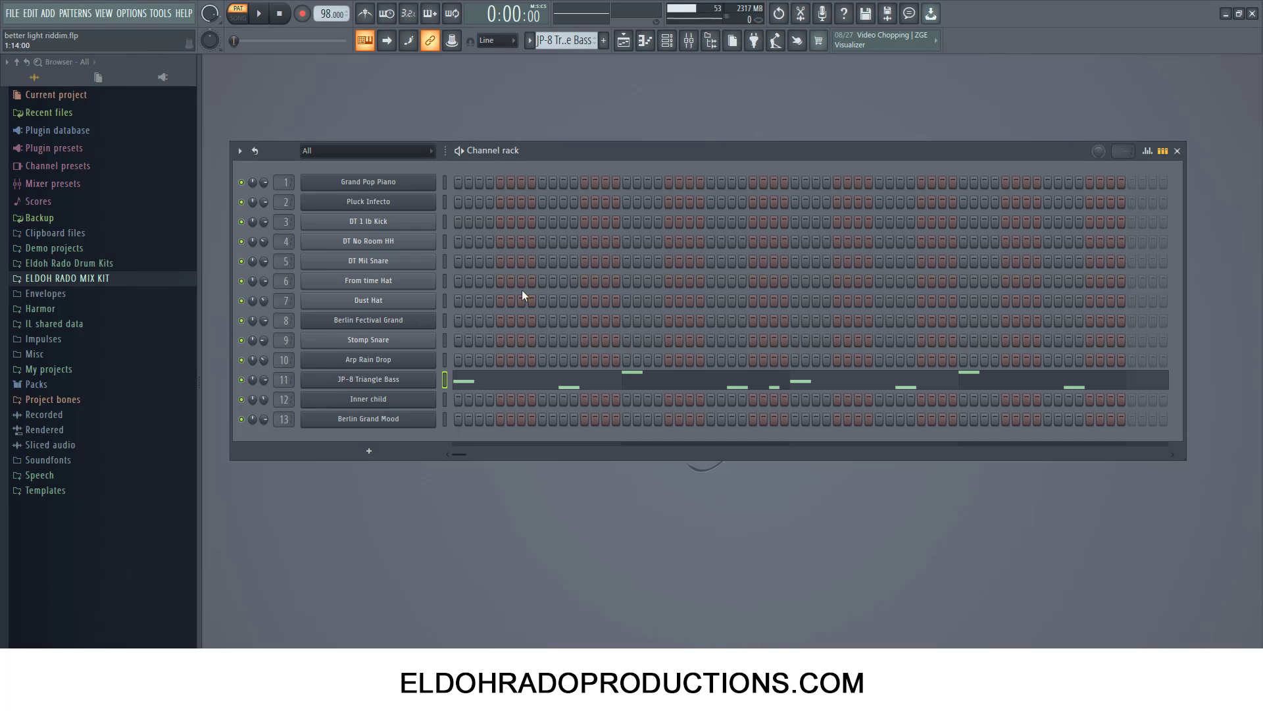
Step: Show the JP-8 Triangle Bass channel's Trilian instrument with its loaded patch, then close its window
left_click(392, 380)
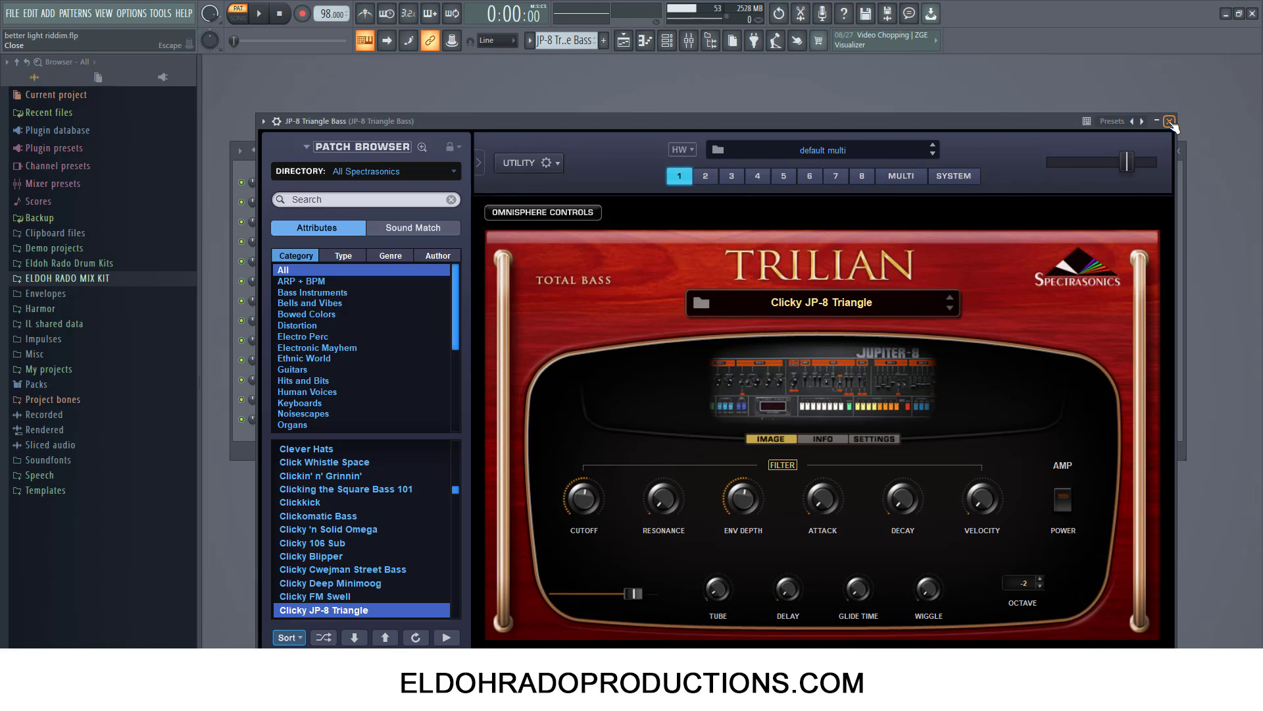
left_click(1170, 121)
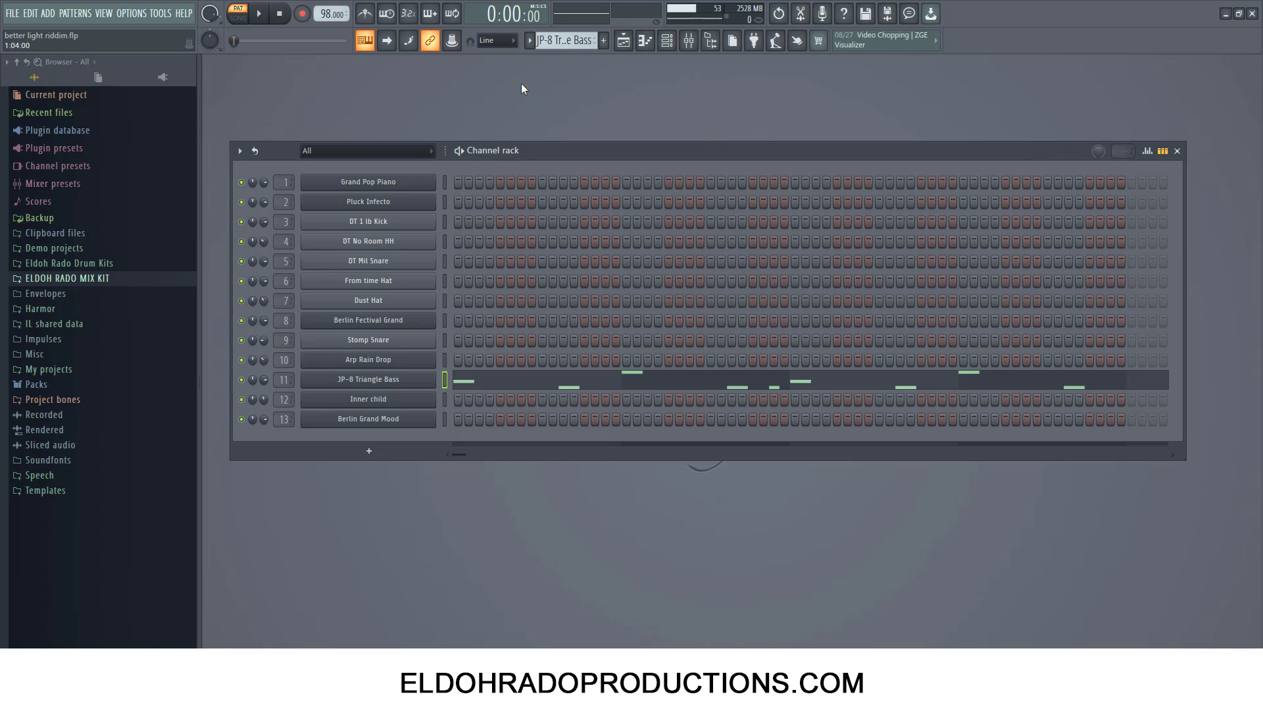
Step: Select the long bass pattern, play its JP-8 Triangle Bass notes, view them in the piano roll, and close the roll
left_click(530, 42)
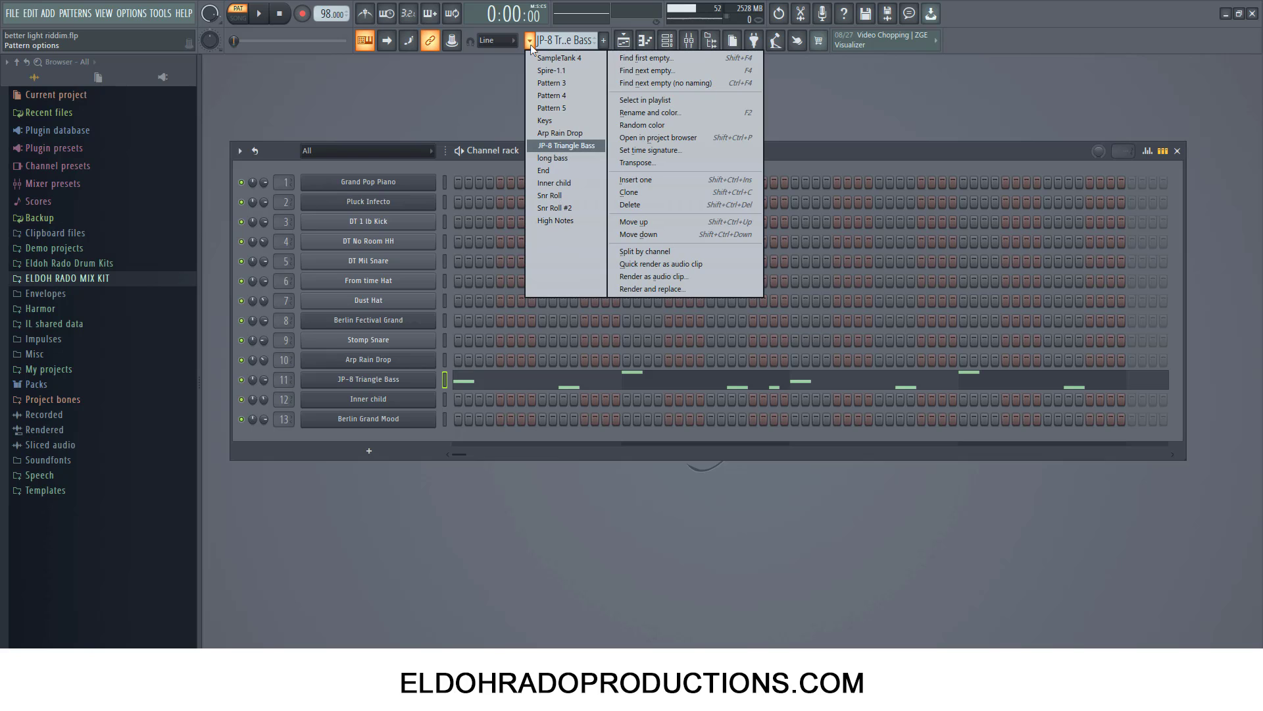
left_click(551, 159)
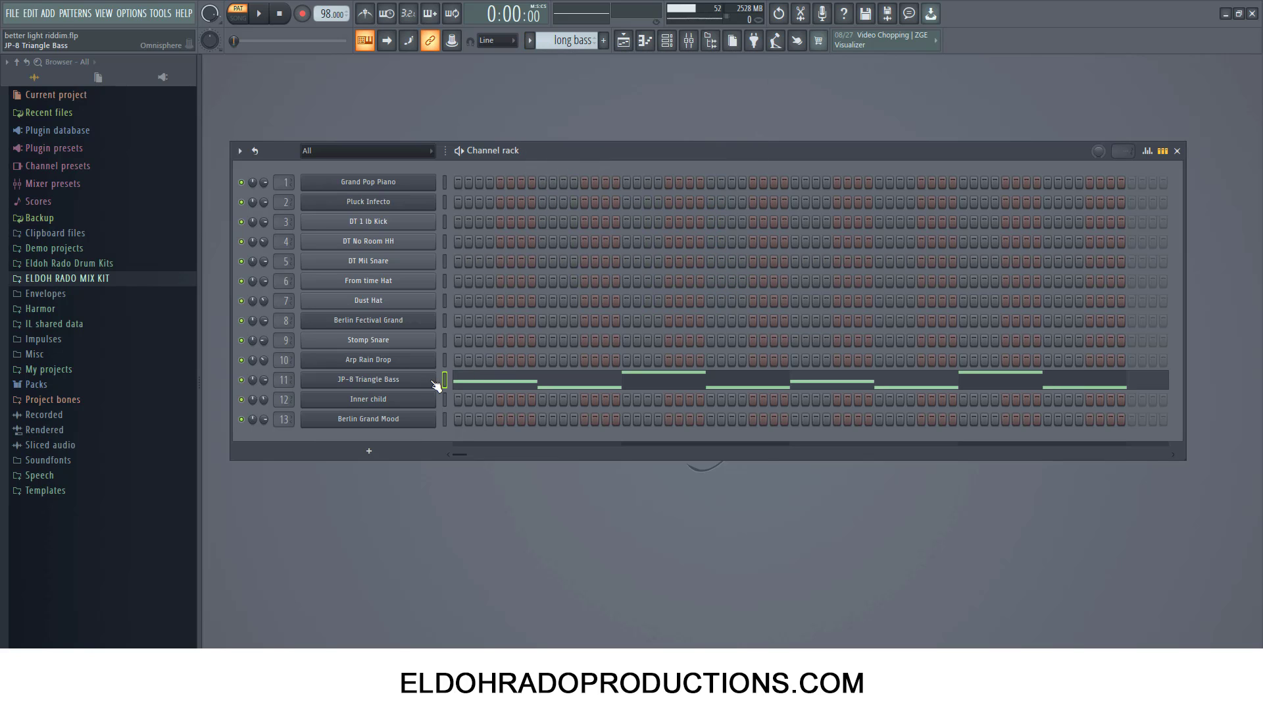
key("space")
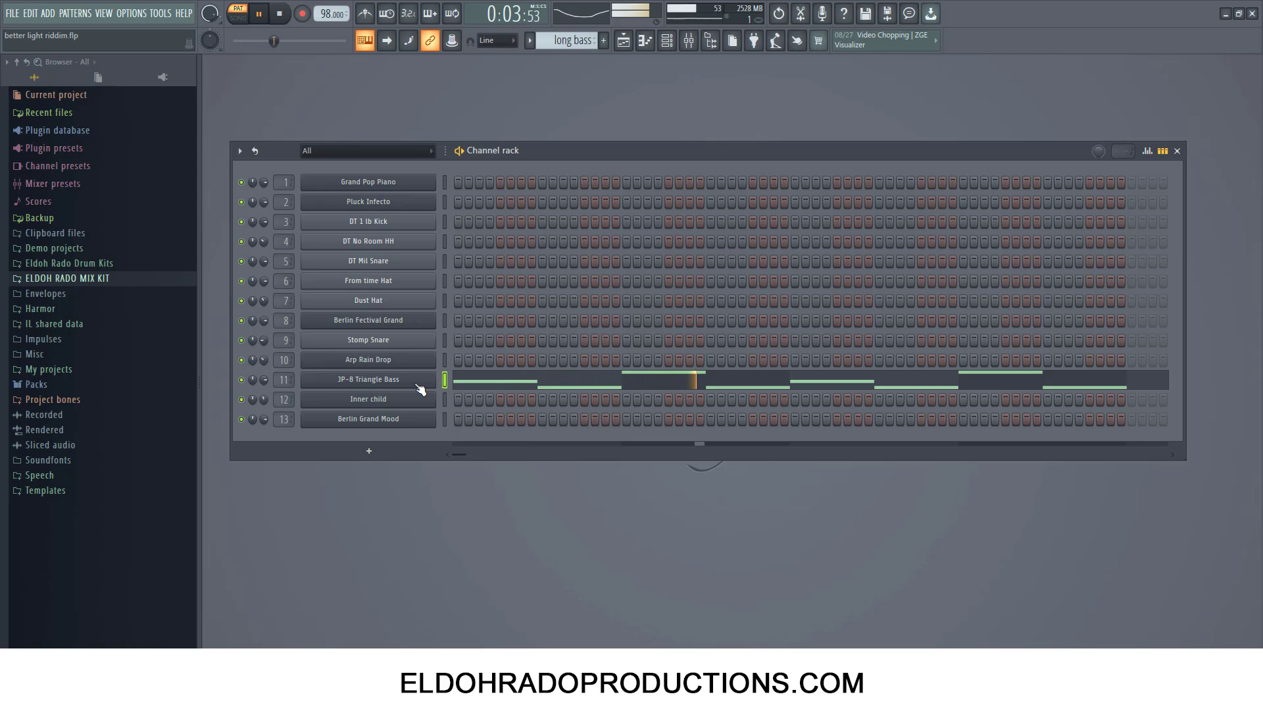
right_click(418, 385)
left_click(454, 379)
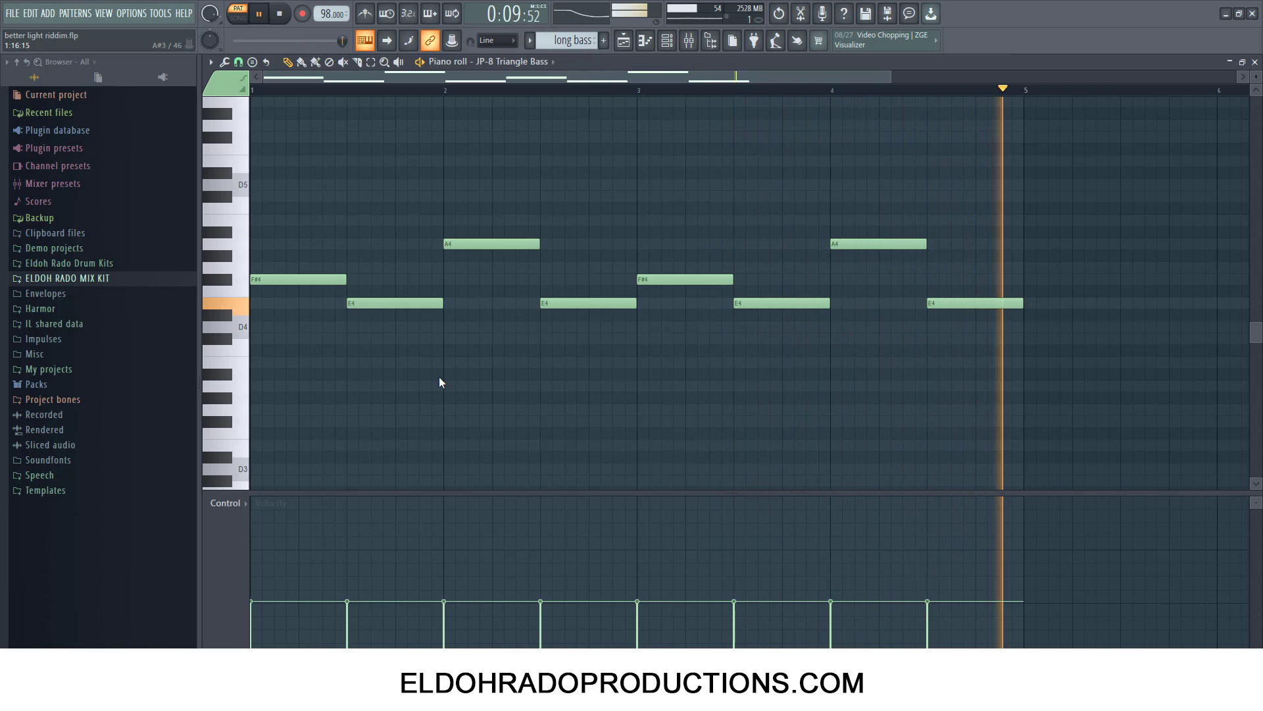
key("space")
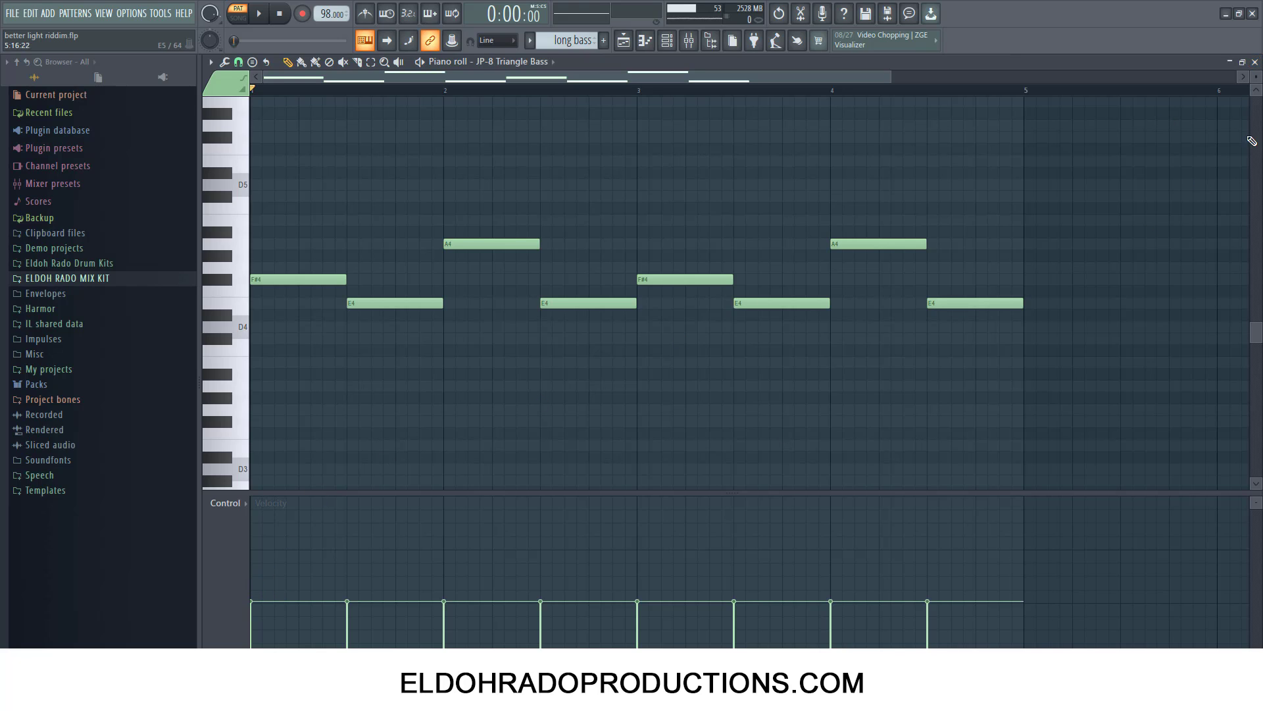
left_click(1254, 61)
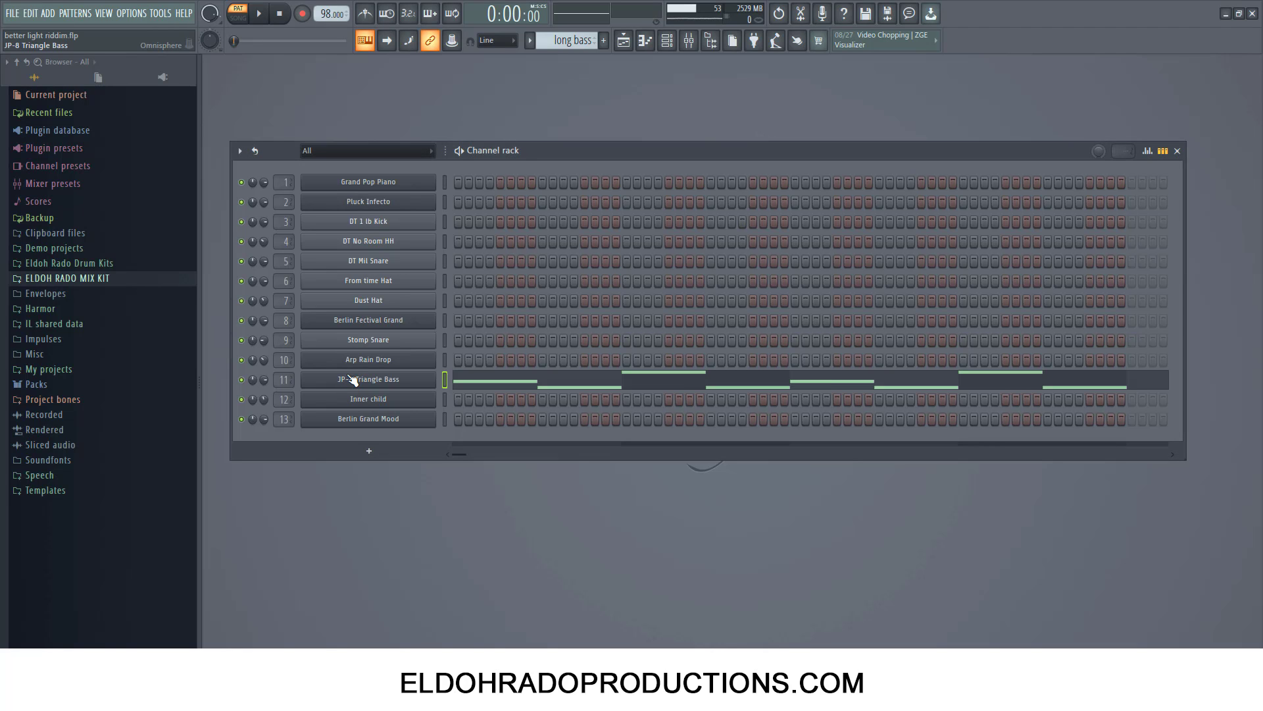
Step: Select the Inner child pattern and show its channel's Sytrus synth, moving the plugin window so it is fully visible
left_click(529, 41)
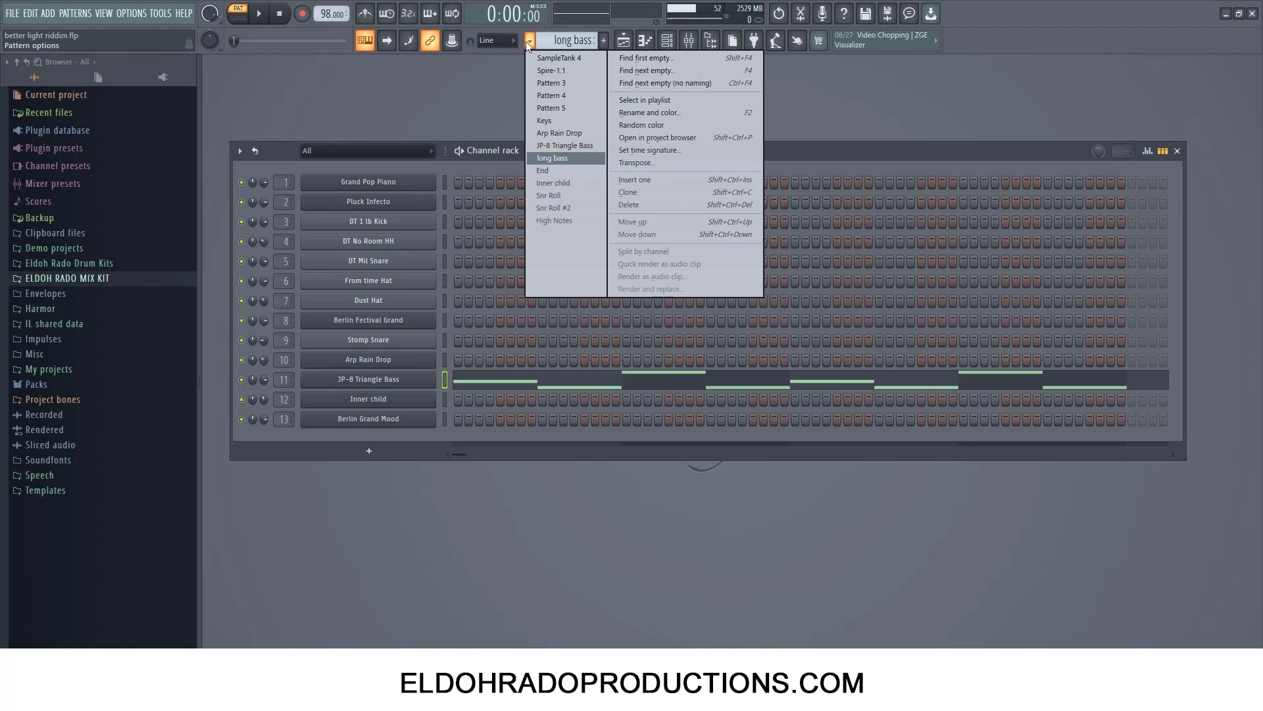
left_click(560, 184)
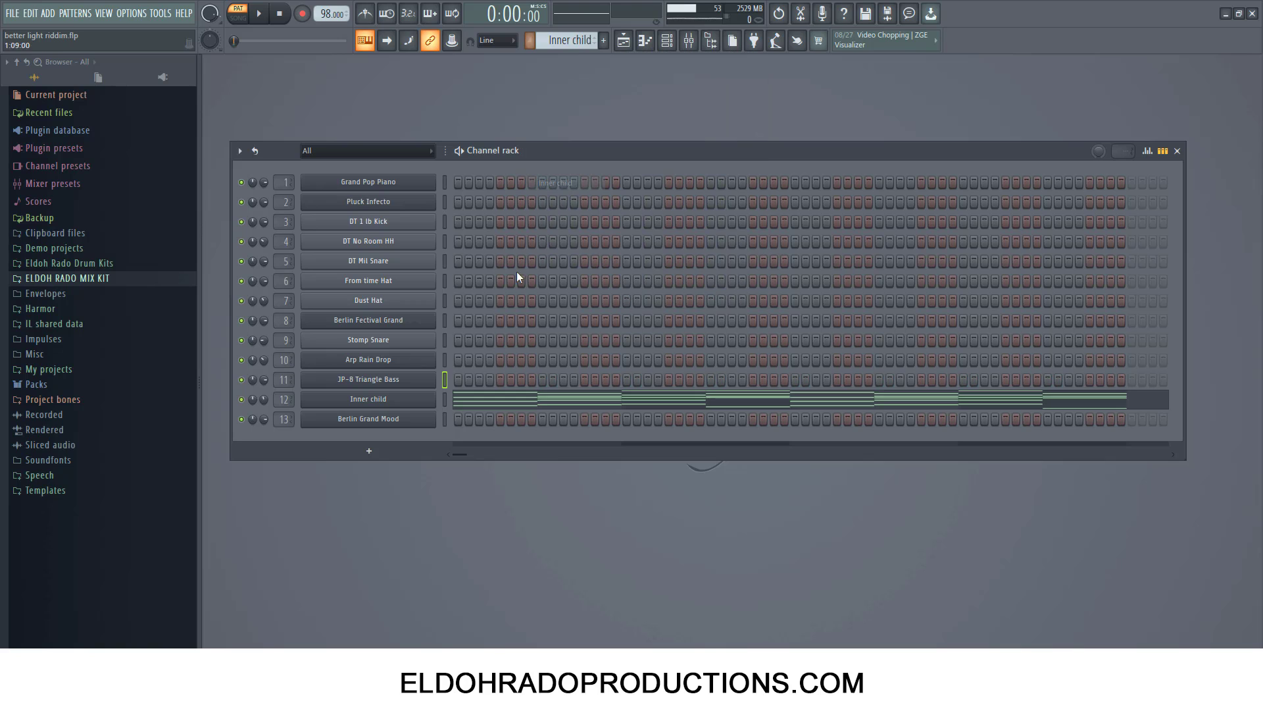
left_click(390, 404)
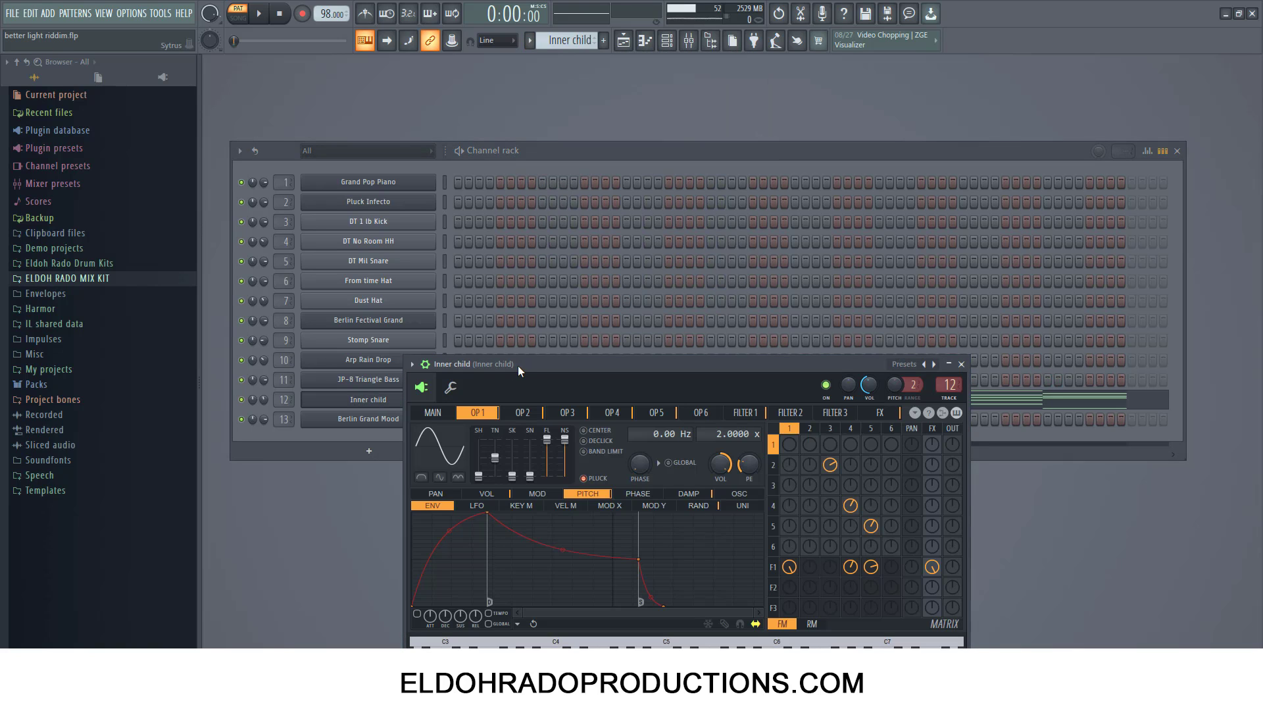
left_click_drag(523, 365, 520, 258)
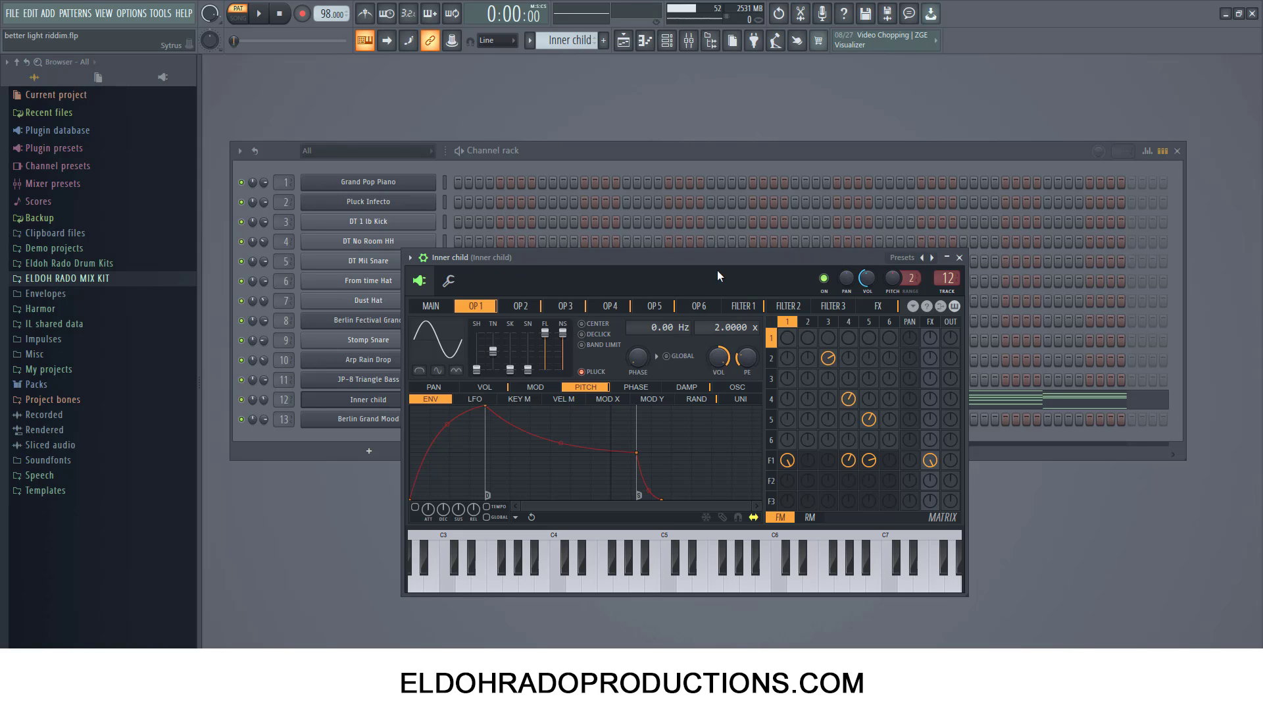
Step: Audition the Inner child chords in the piano roll, stop playback, and close the roll
right_click(358, 402)
left_click(461, 399)
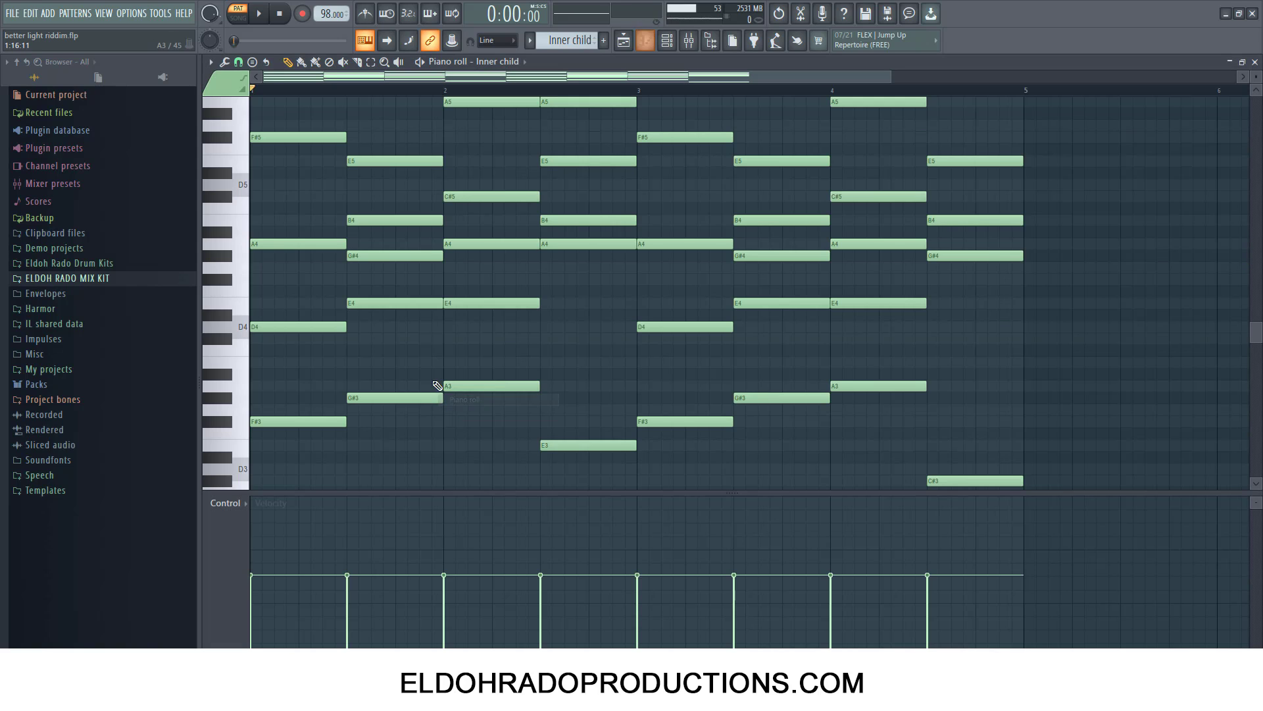
key("space")
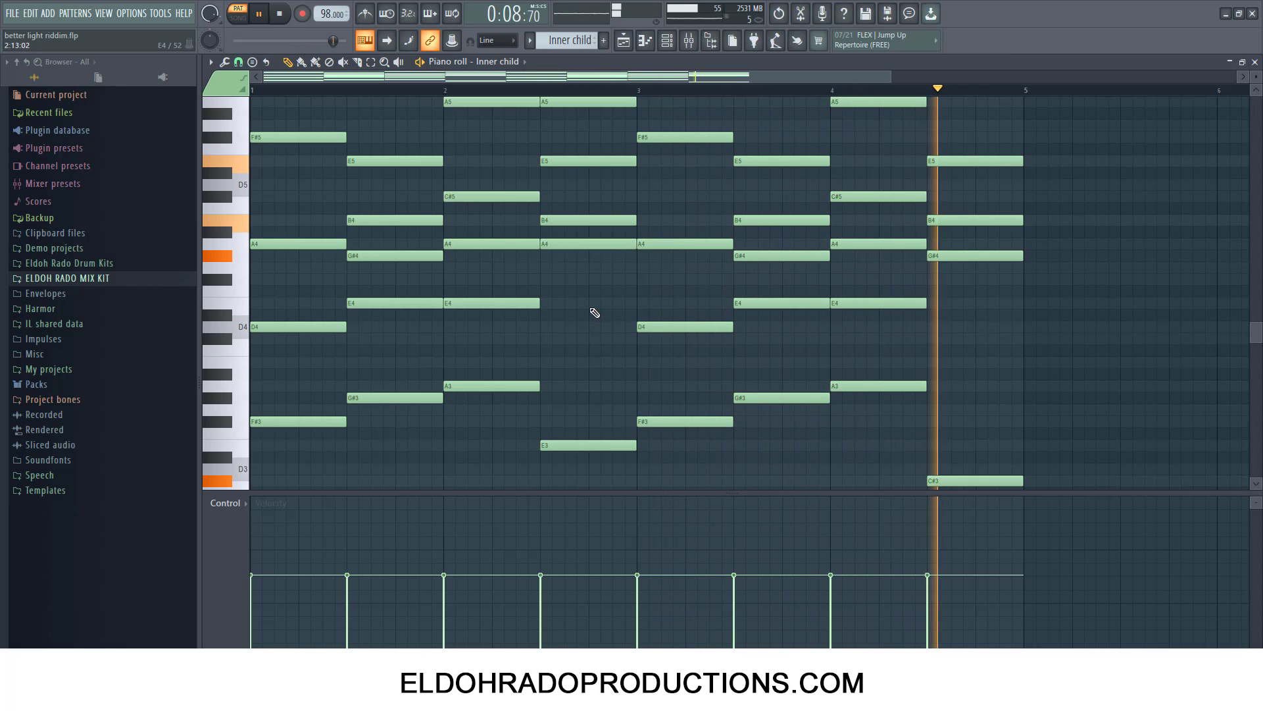
key("space")
left_click(1255, 61)
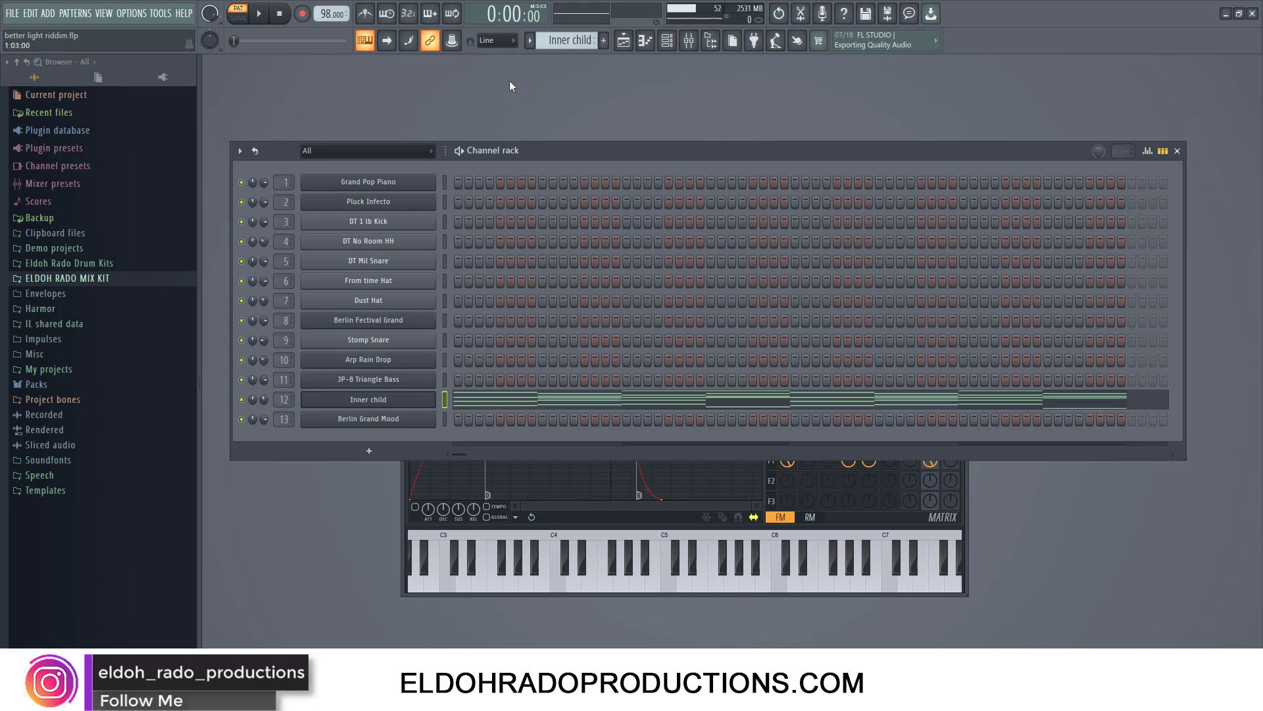
Step: Select the High Notes pattern, show the Berlin Grand Mood channel's Kontakt piano and the Berlin Concert Grand library's instruments, and close the plugin
left_click(530, 43)
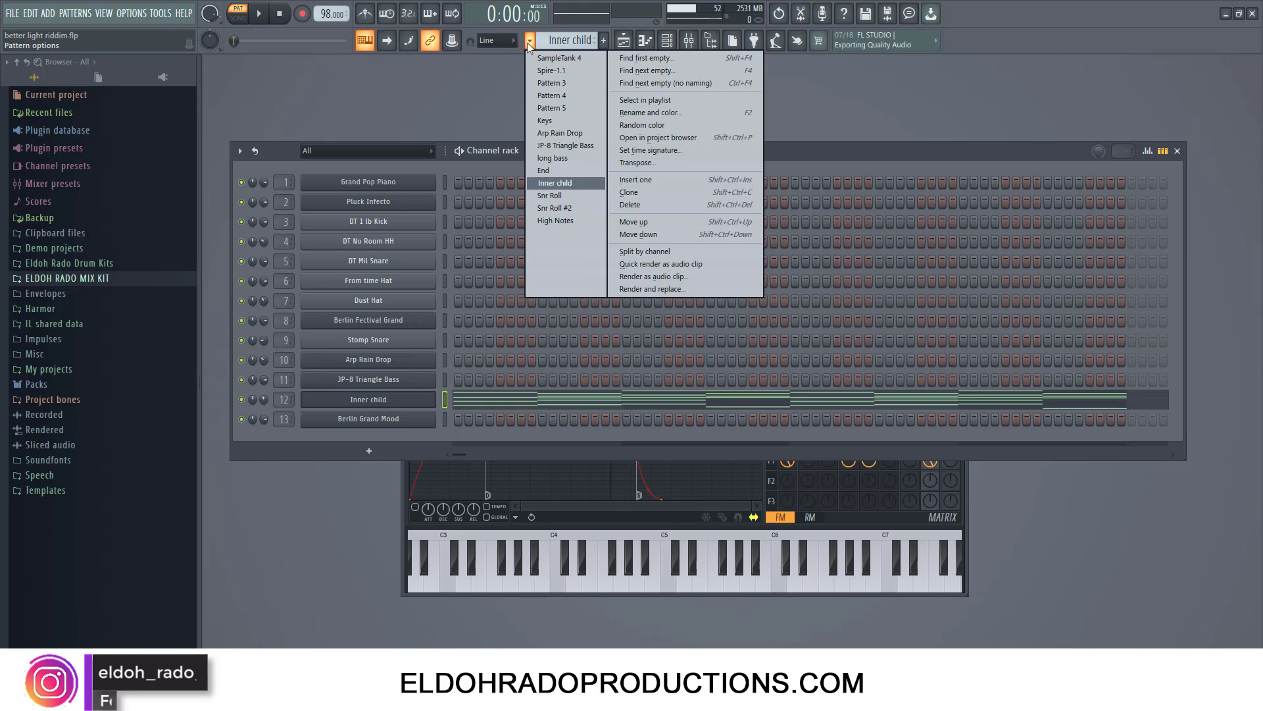
left_click(571, 221)
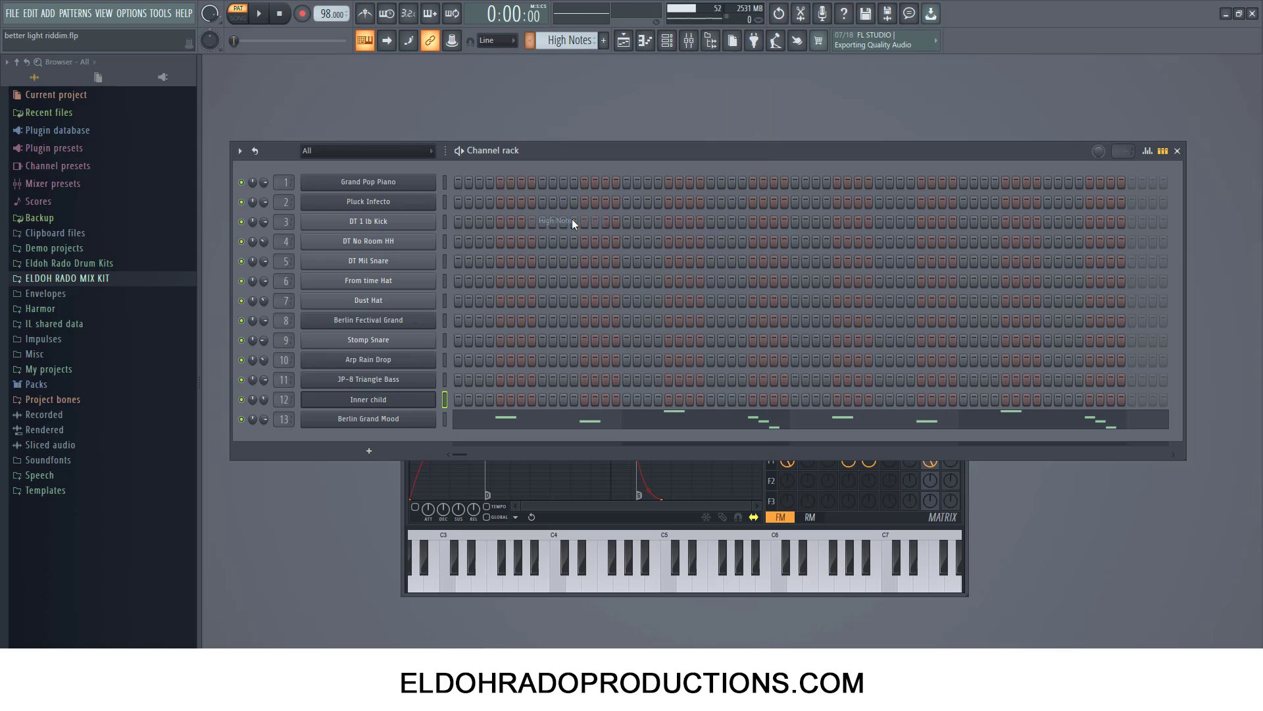
left_click(390, 426)
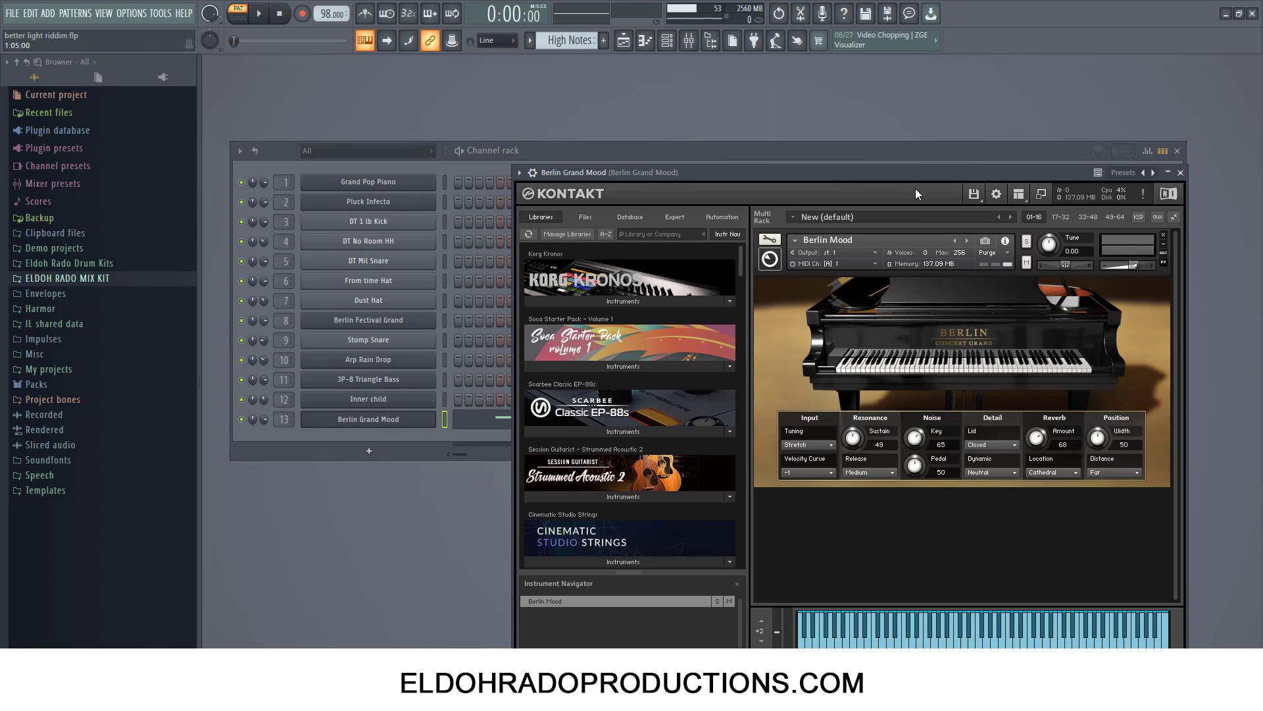
left_click_drag(866, 174, 741, 123)
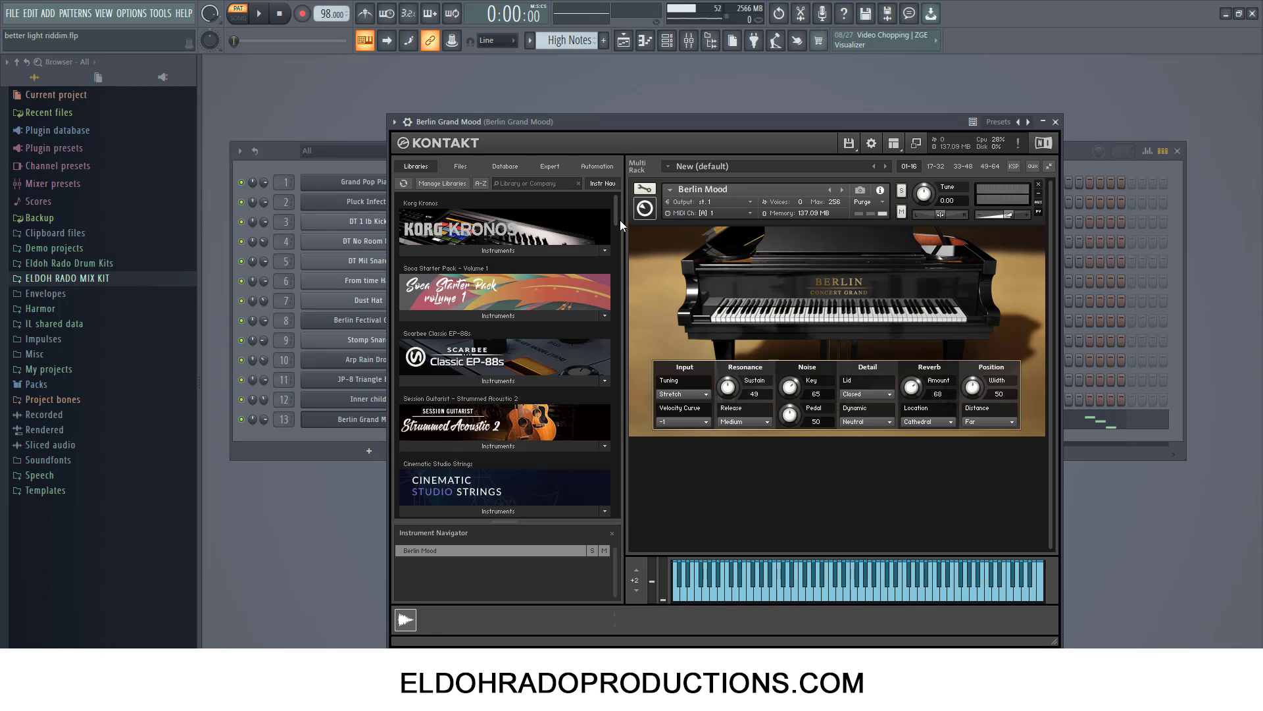
left_click_drag(618, 211, 620, 295)
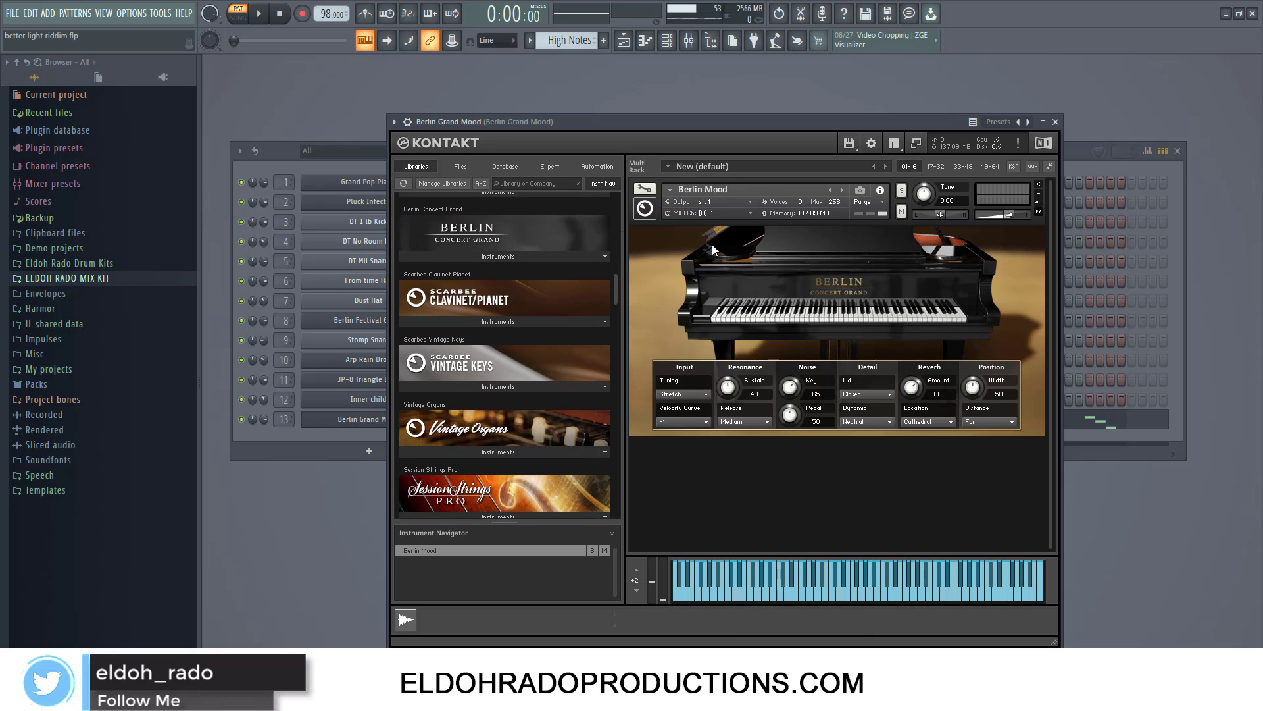
left_click(512, 256)
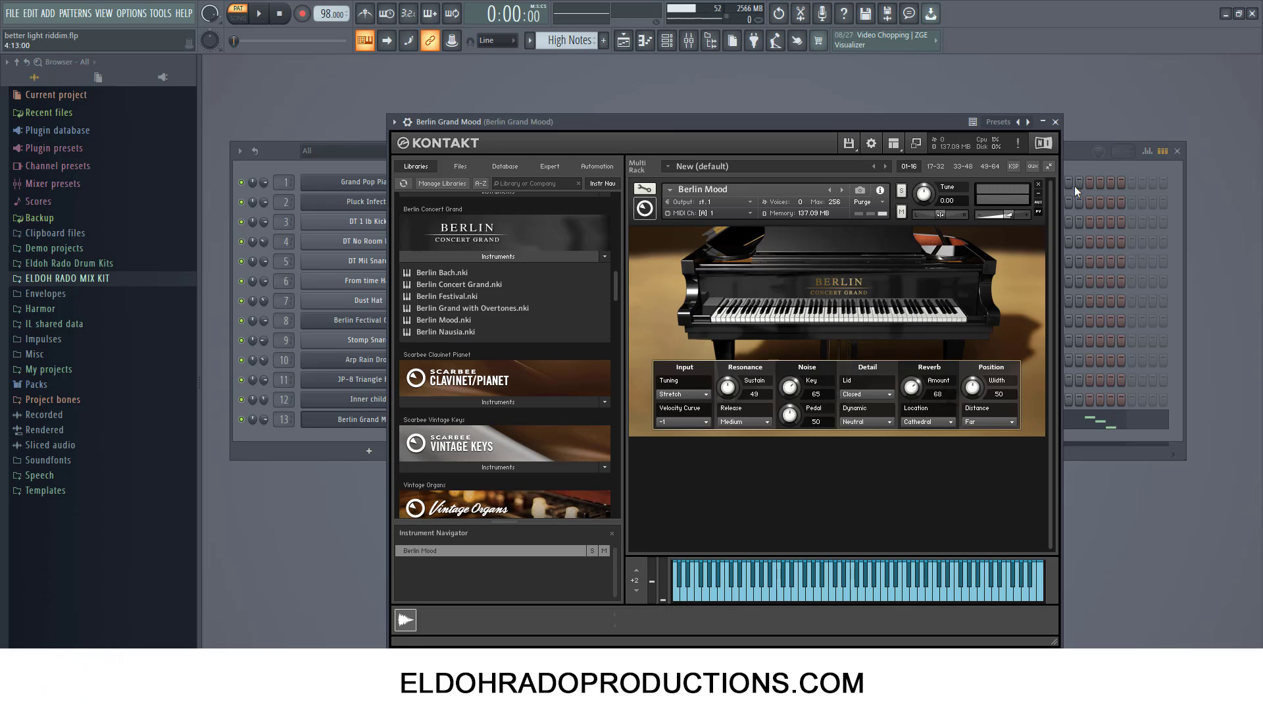
left_click(1057, 123)
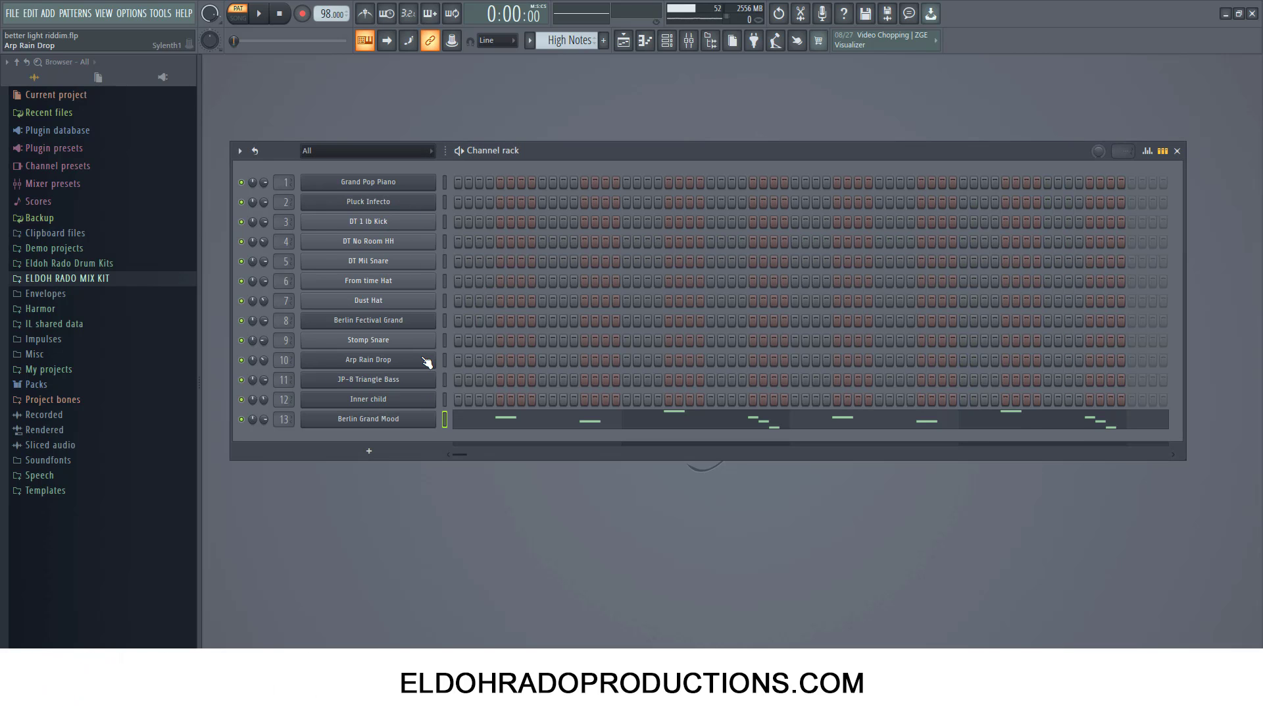
Step: Examine the Berlin Grand Mood mixer track's Secret Sauce, PanMan and Fruity parametric EQ 2 settings, and close the EQ
left_click(688, 41)
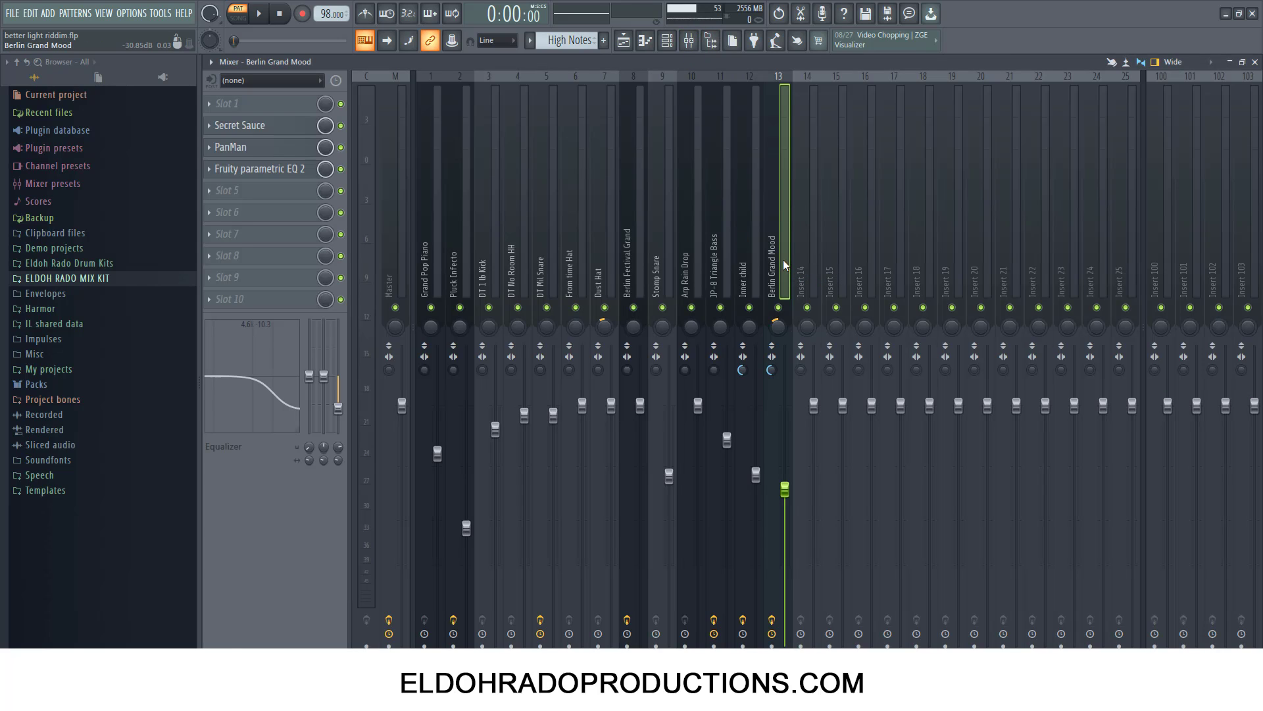
left_click(271, 126)
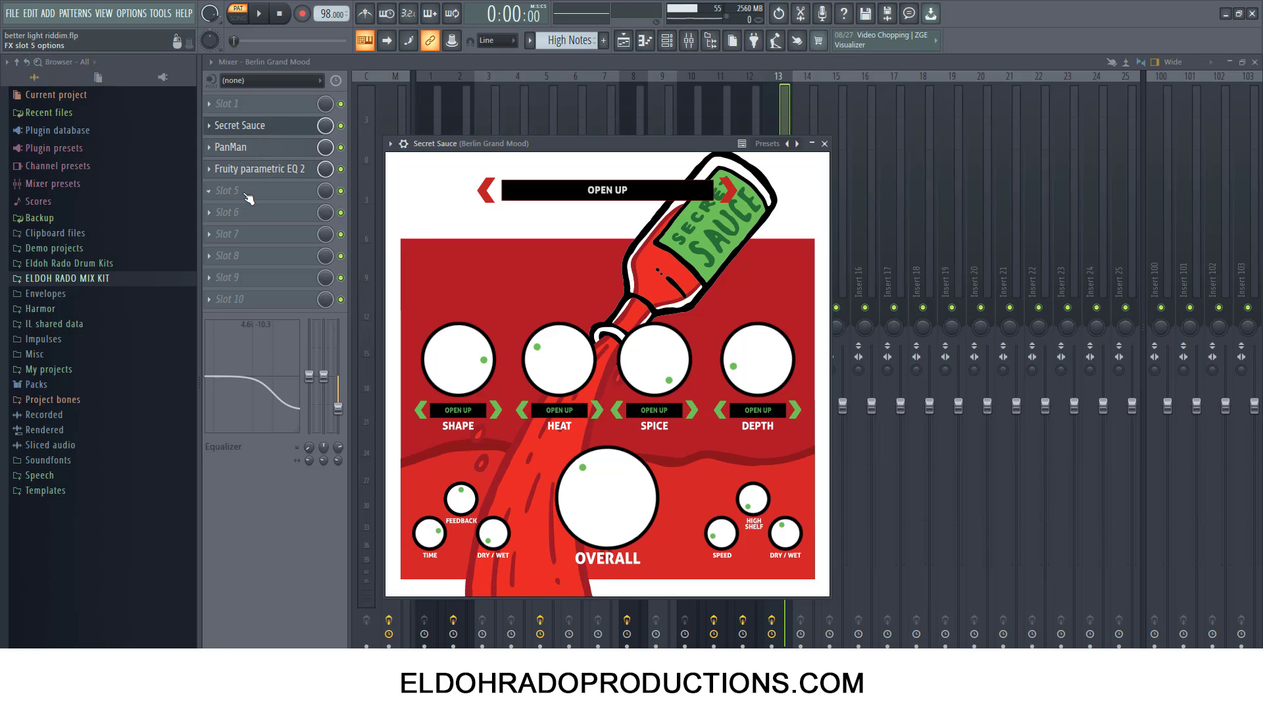
left_click(273, 151)
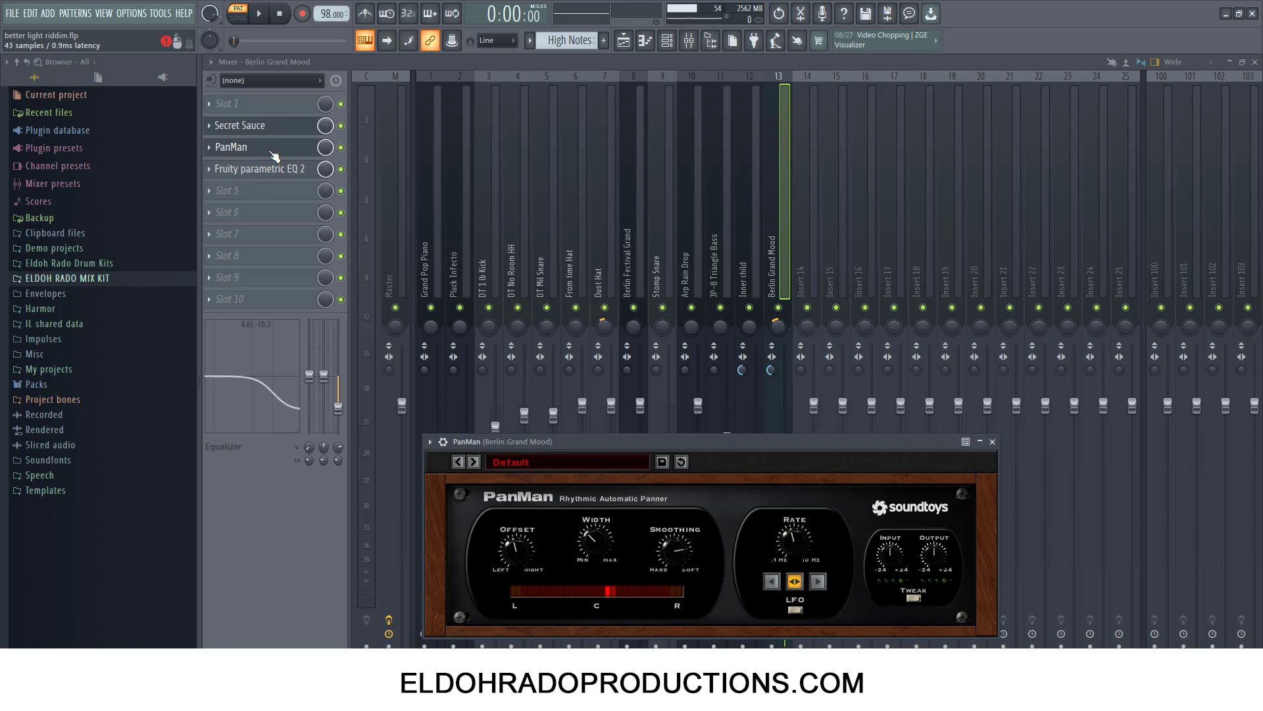
left_click(267, 172)
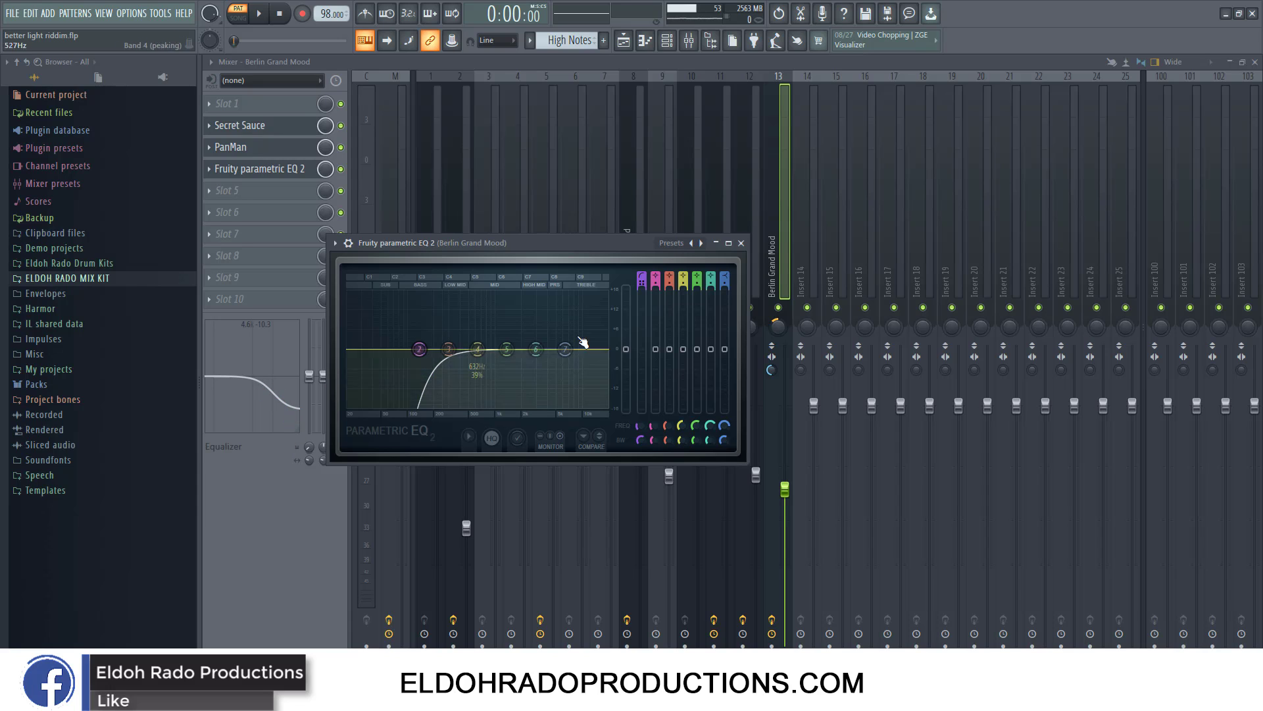
left_click(741, 243)
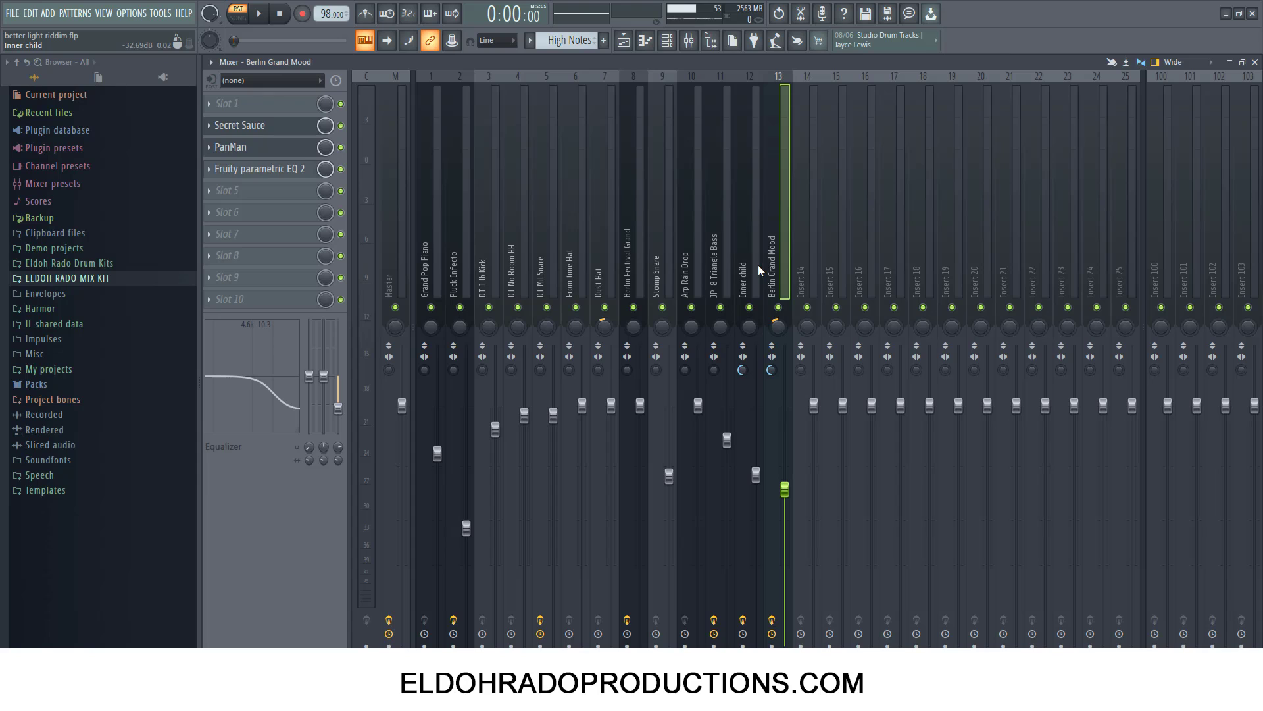
Step: Examine the Inner child mixer track's Fruity parametric EQ 2 and the JP-8 Triangle Bass track's Fruity soft clipper and Fruity Limiter
left_click(756, 270)
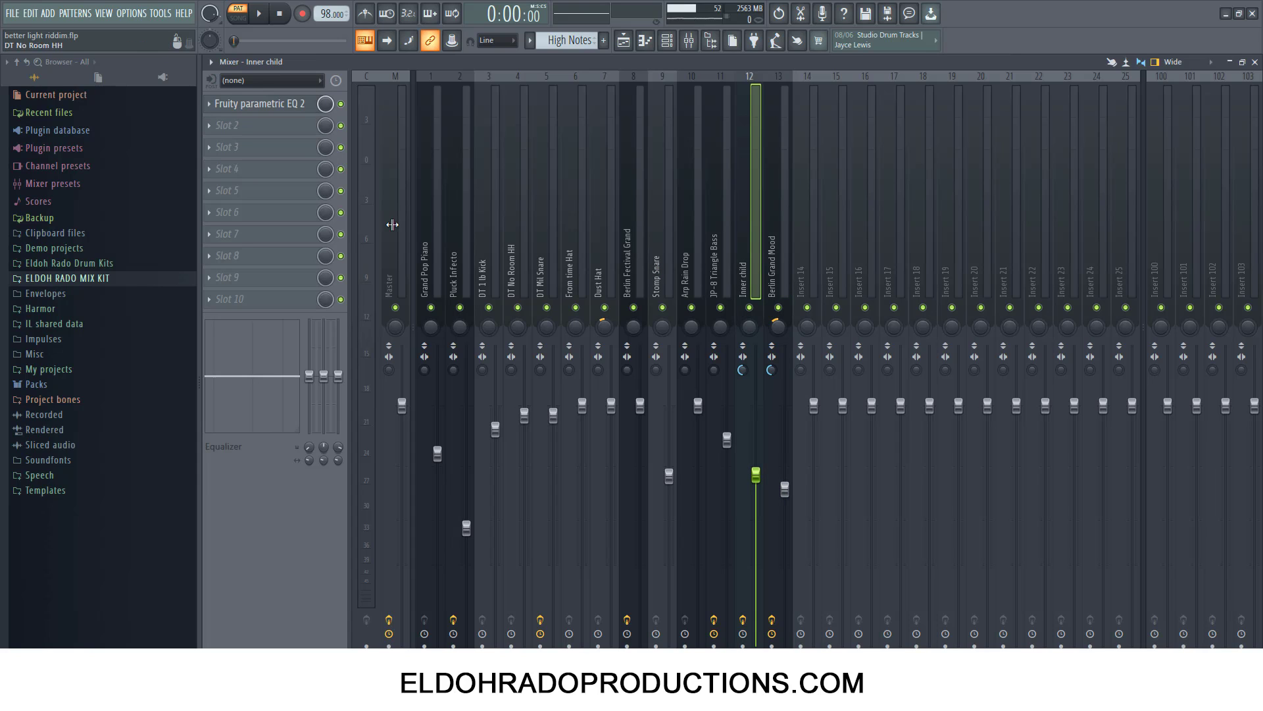
left_click(273, 107)
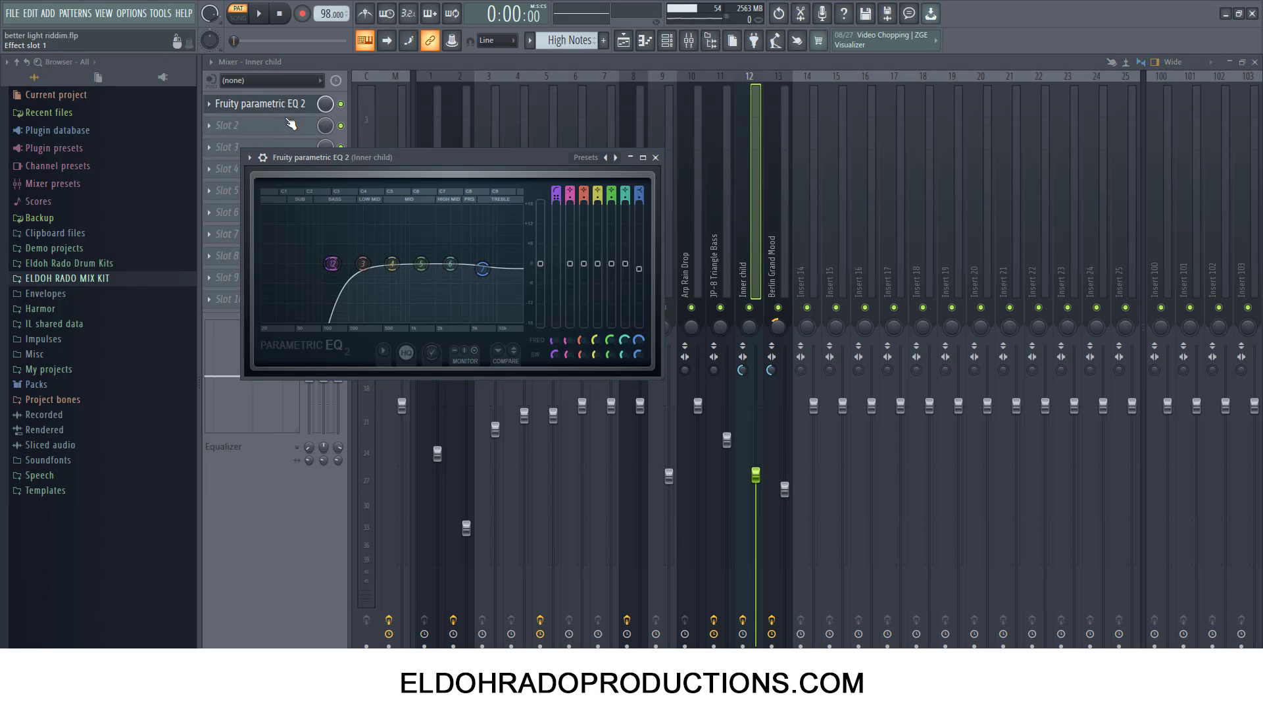
left_click(713, 164)
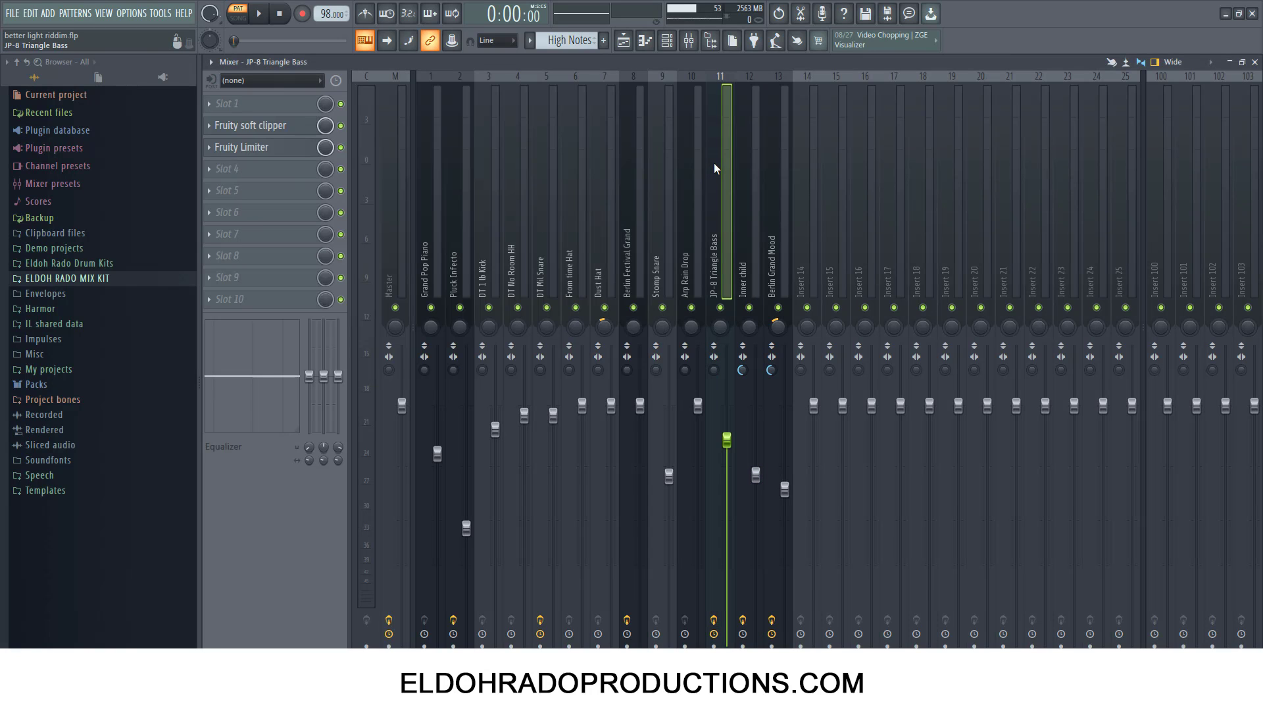
left_click(279, 132)
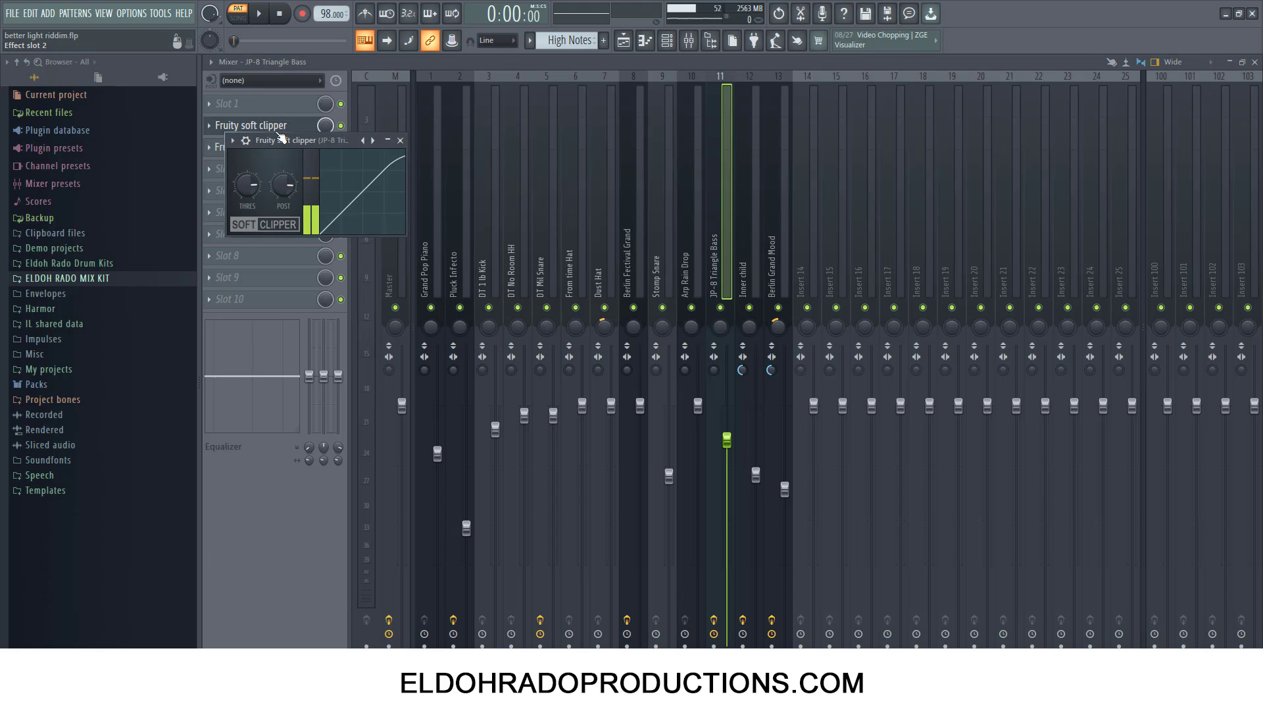
left_click(400, 140)
left_click(279, 146)
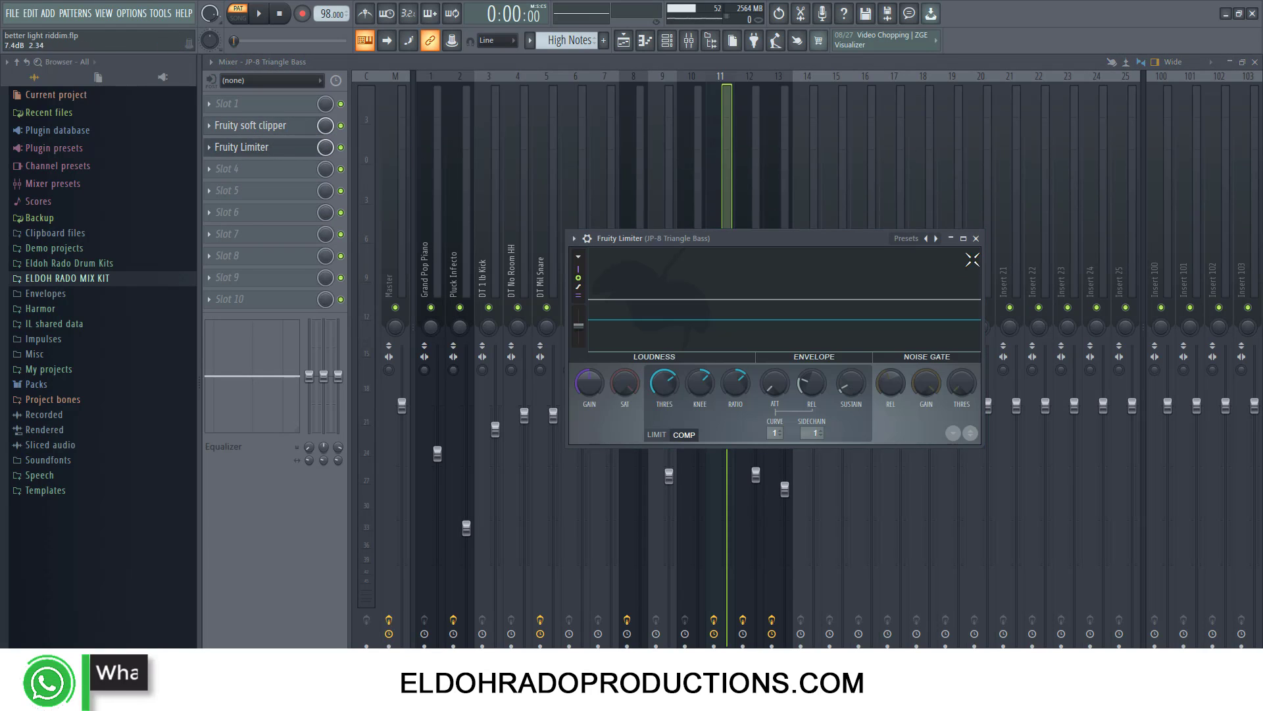
left_click(976, 239)
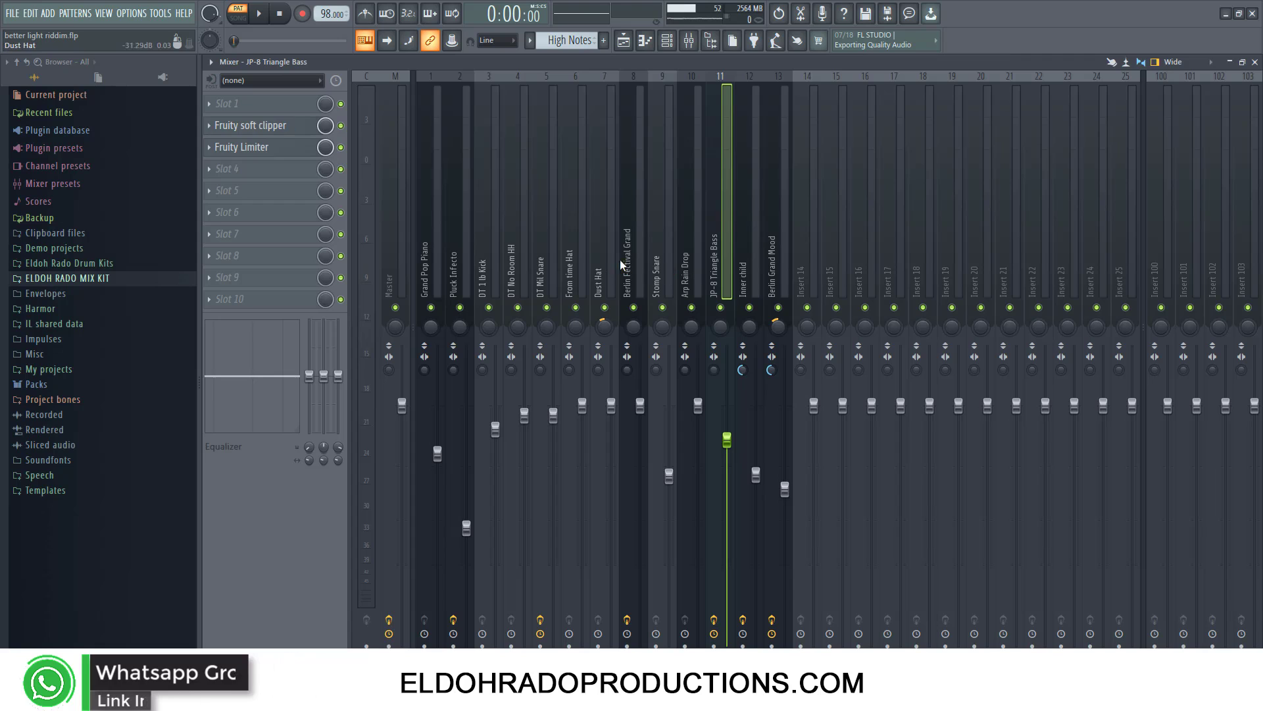
Step: Examine the FabFilter Pro-Q 3 curve on the Berlin Fectival Grand mixer track and close the plugin
left_click(633, 280)
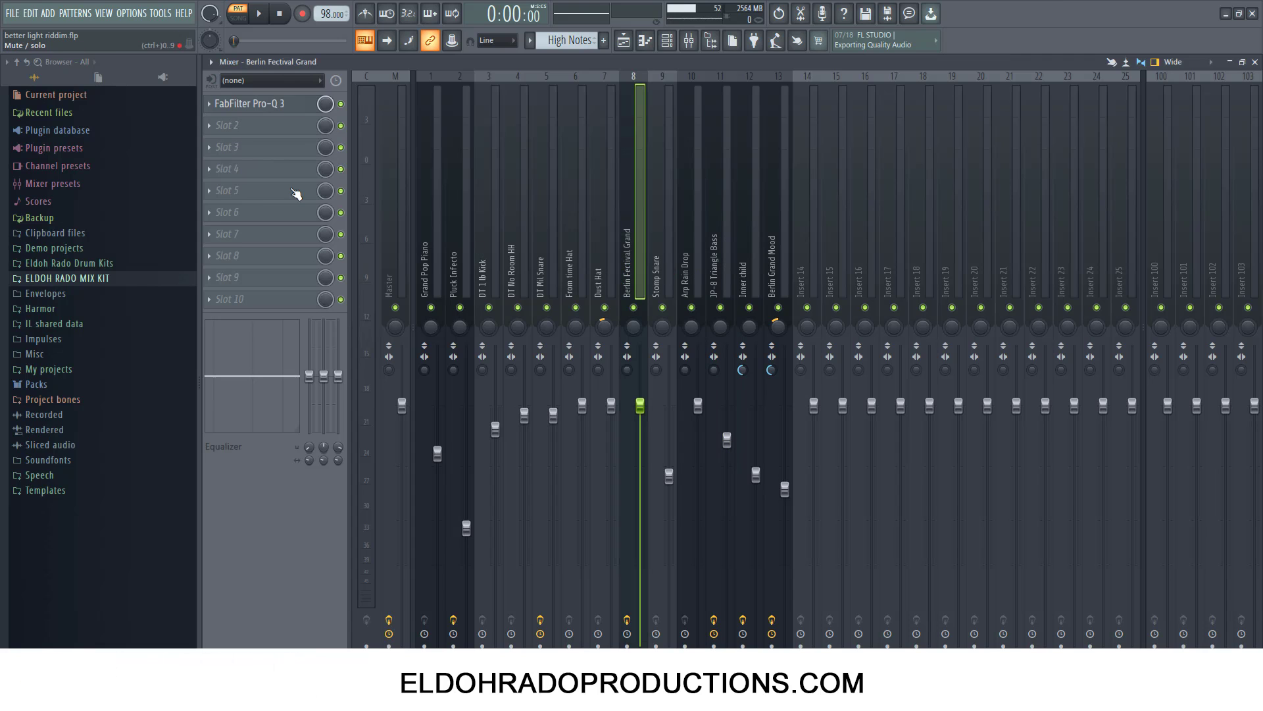
left_click(273, 108)
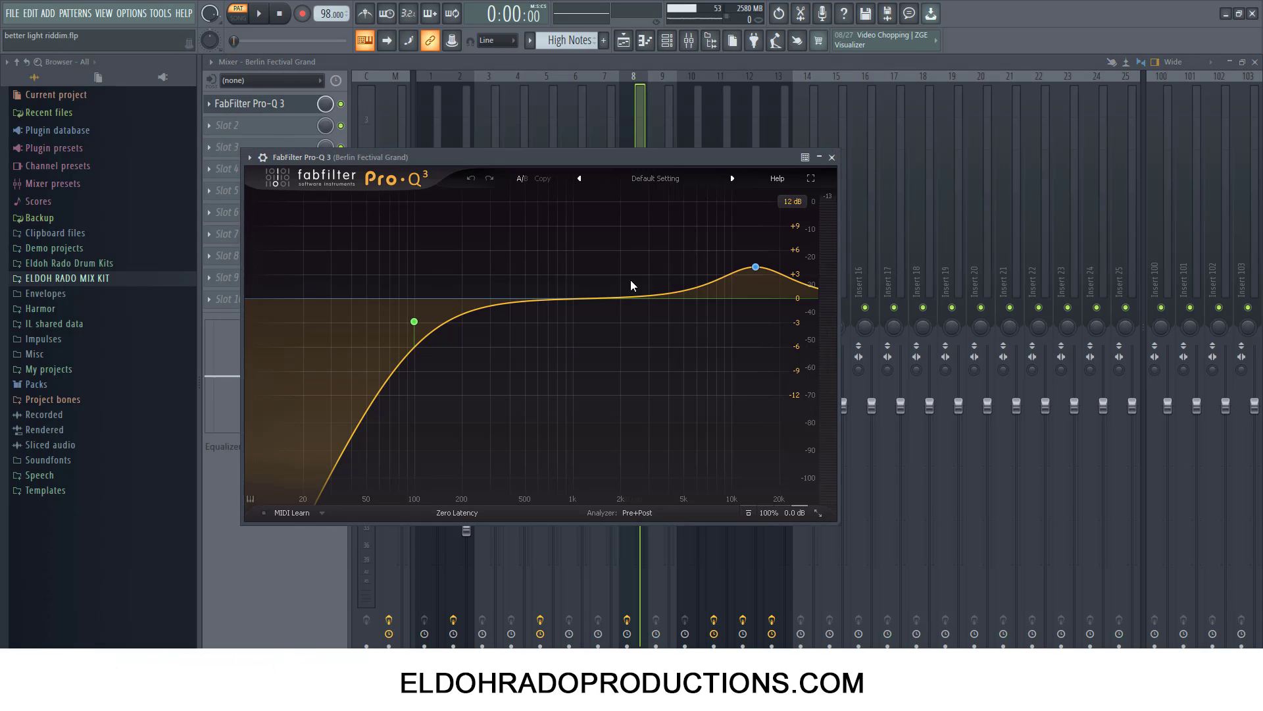
left_click(832, 157)
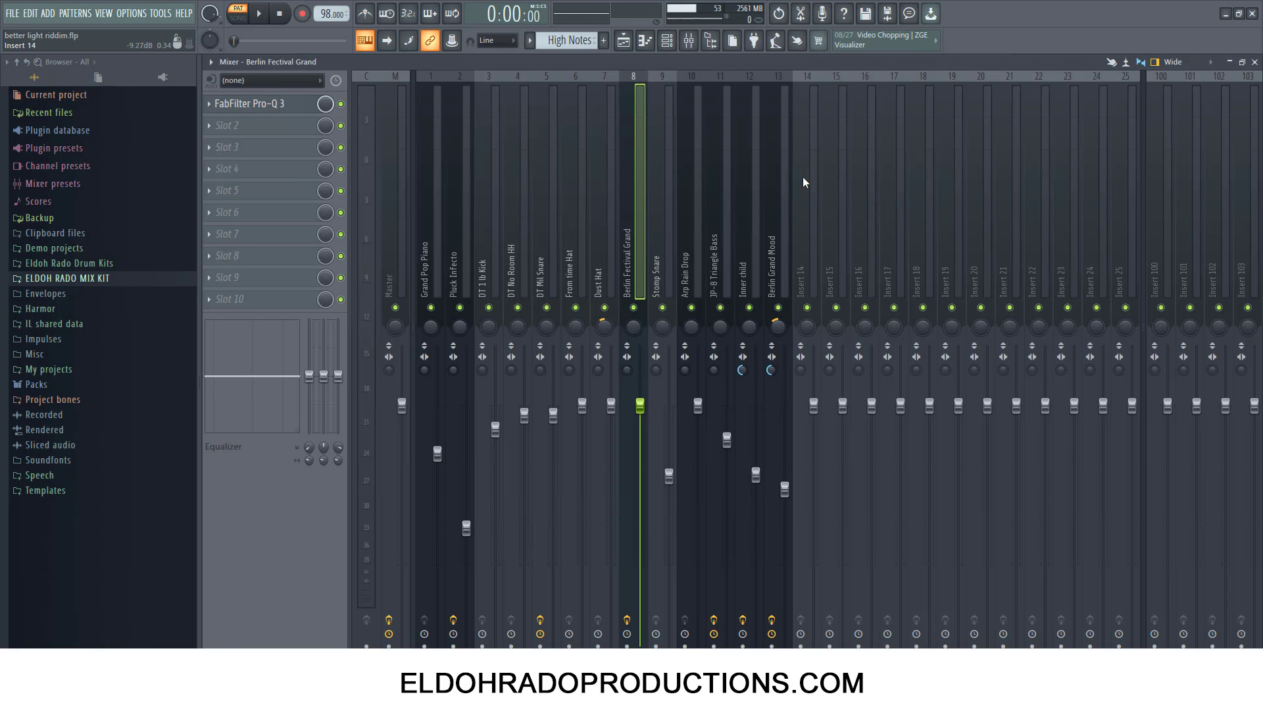
Step: Examine the Pluck Infecto mixer track's Fruity parametric EQ 2 and the DT Mil Snare track's TR5 Opto Comp, closing each plugin
left_click(467, 262)
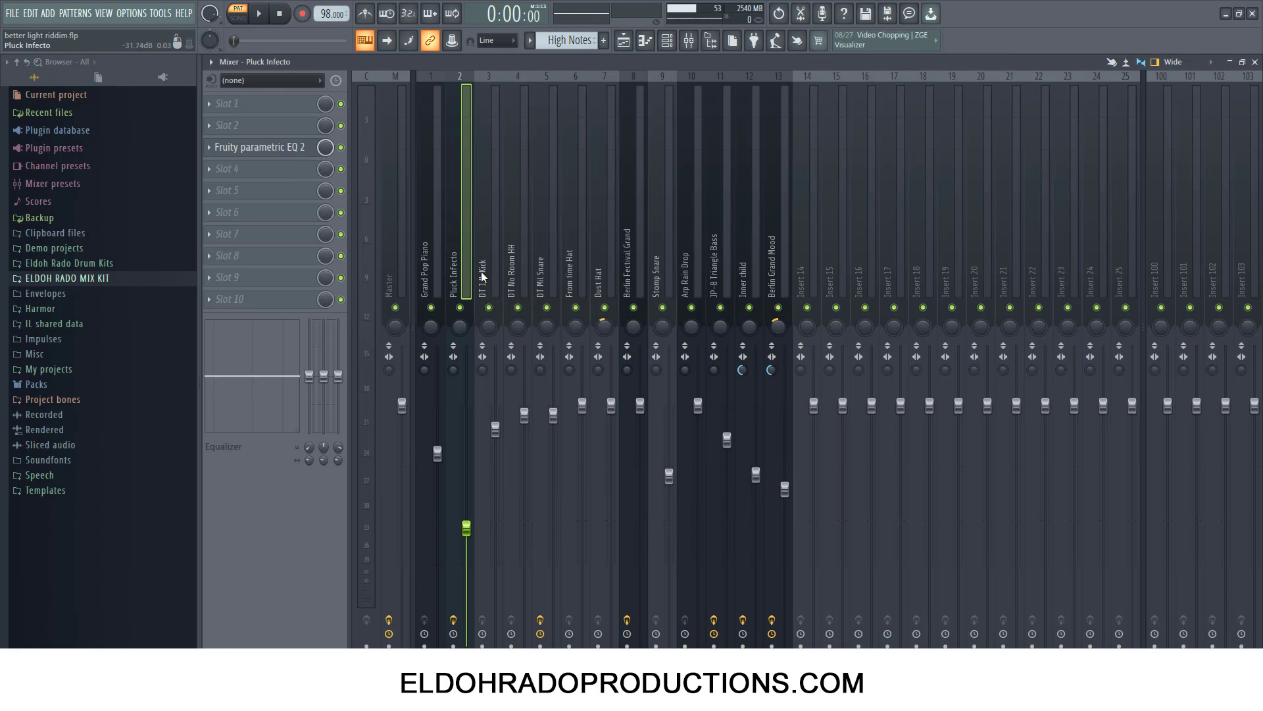
left_click(286, 150)
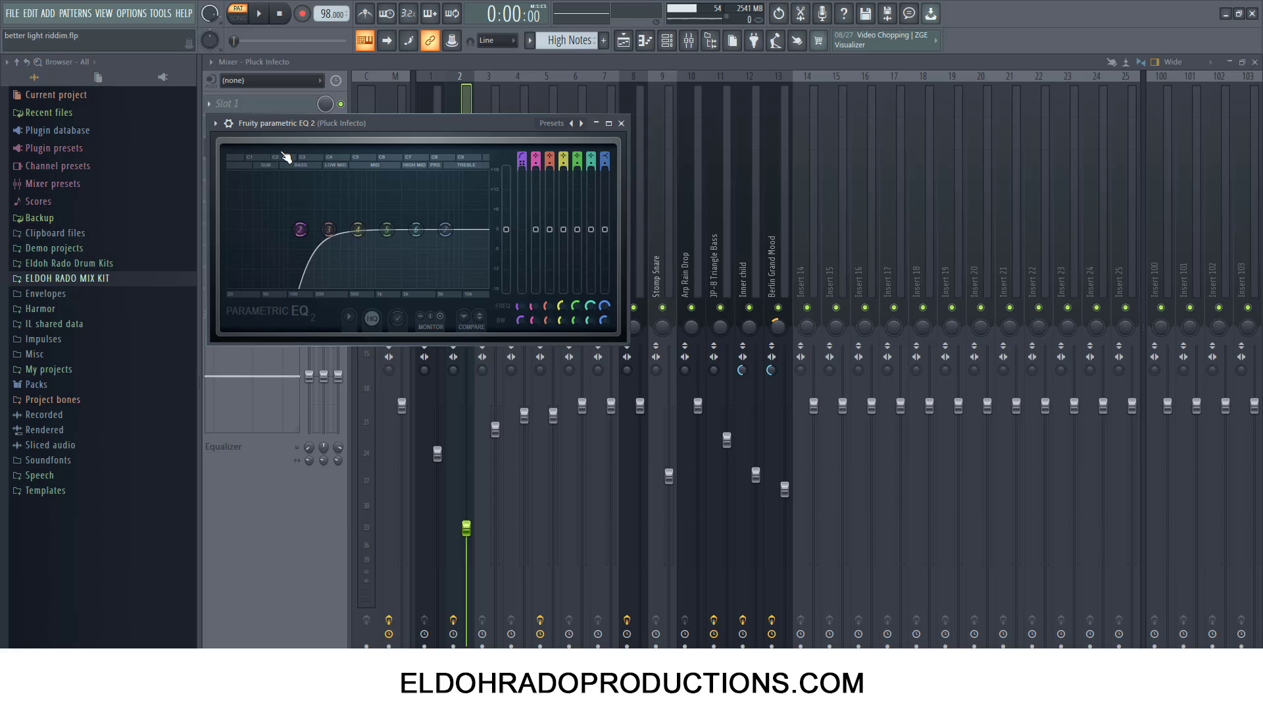
left_click(621, 124)
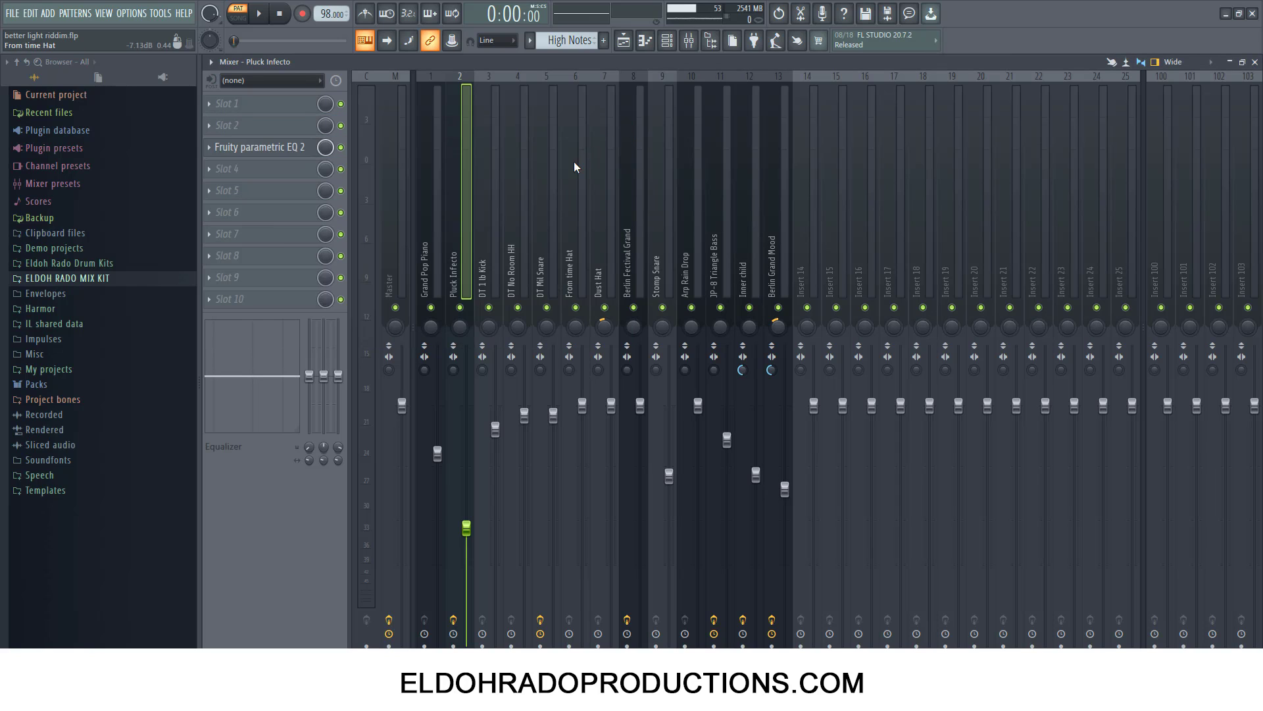
left_click(549, 188)
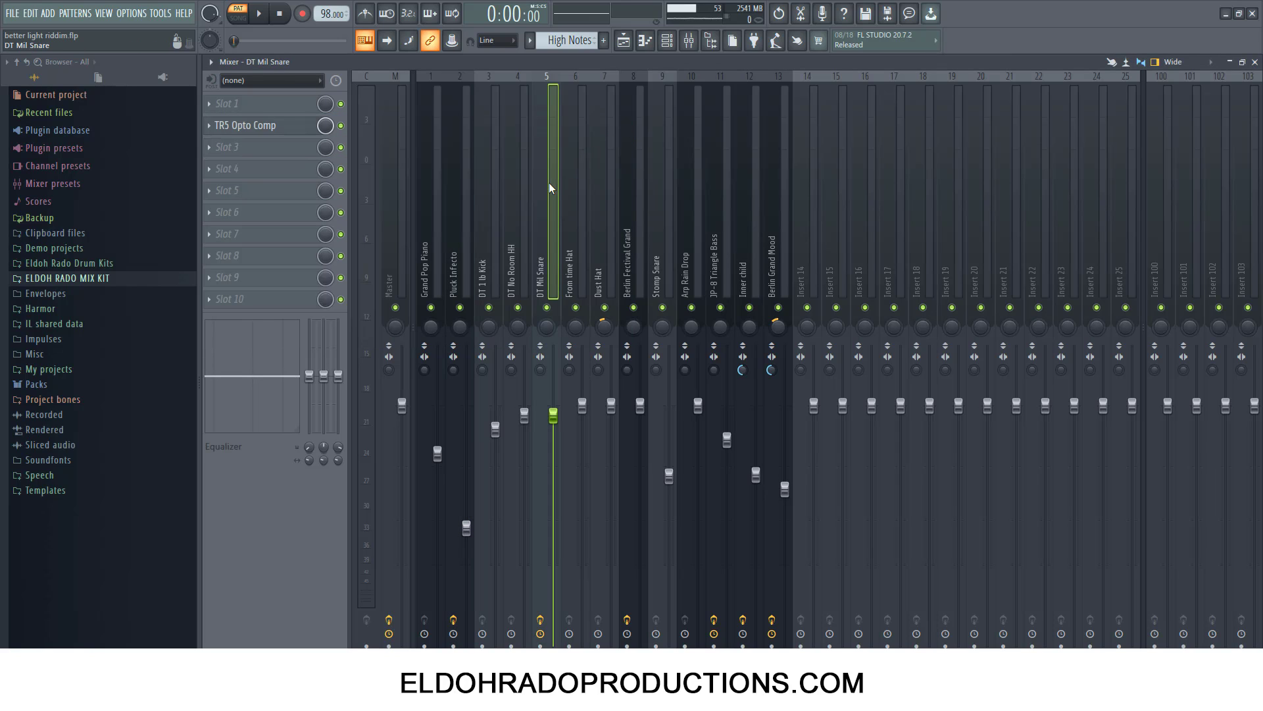
left_click(277, 130)
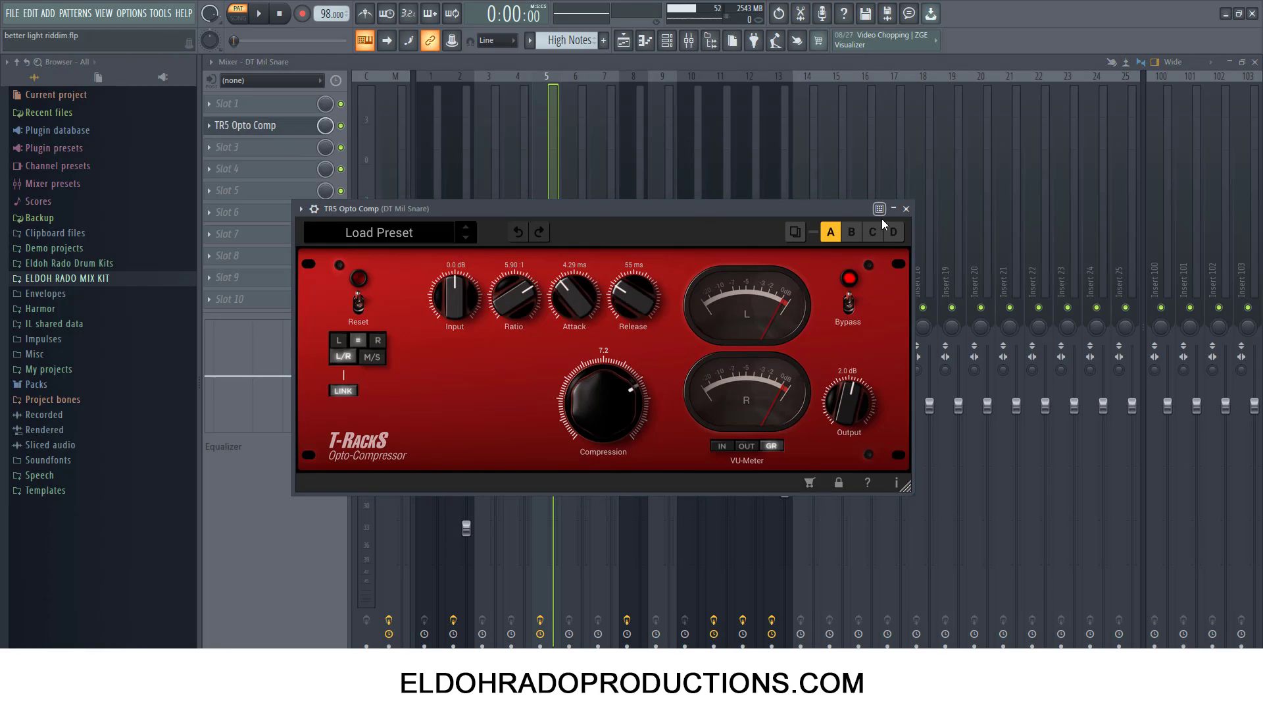
left_click(906, 208)
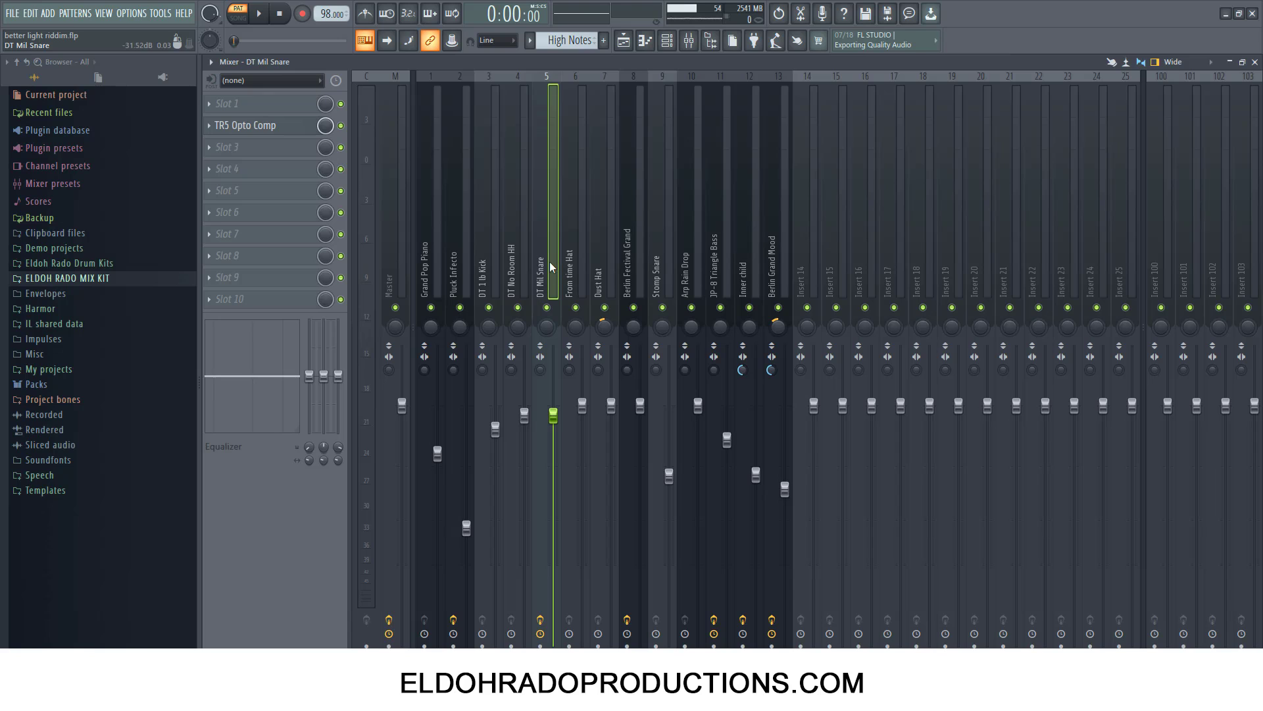
Step: Examine the TR5 Bus Compressor and TR5 Classic Clipper on the Master mixer track
left_click(397, 248)
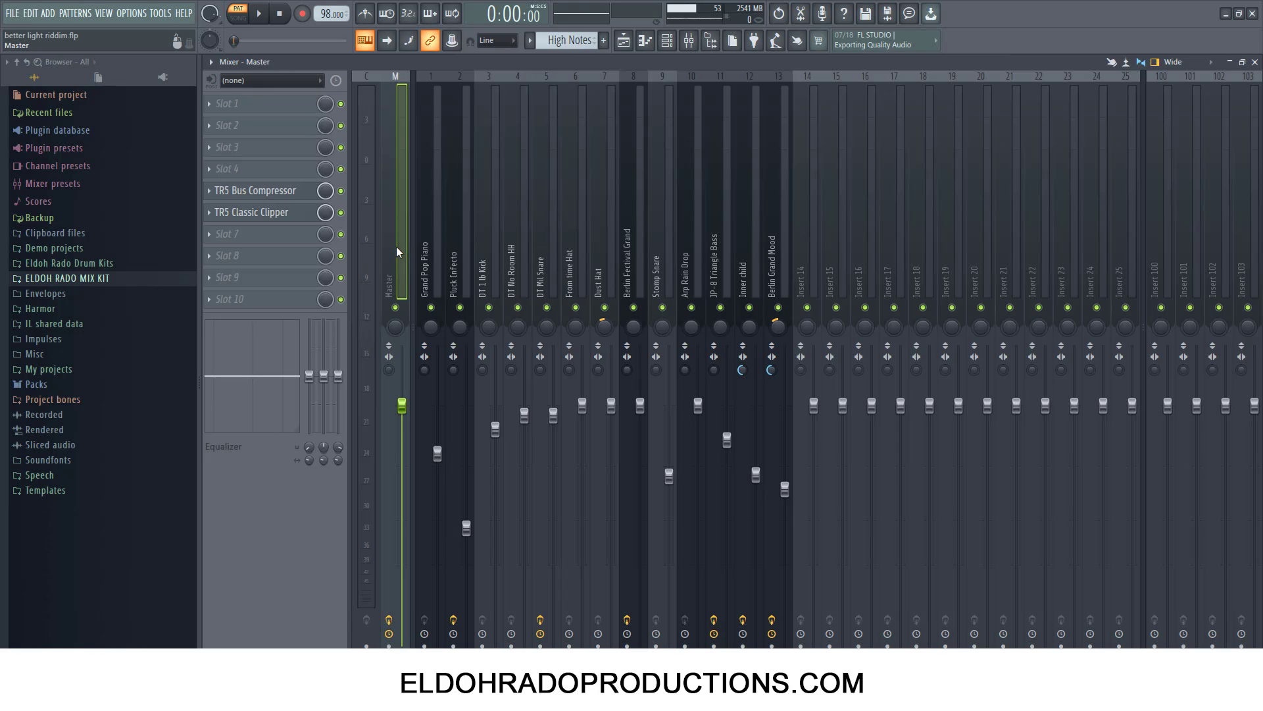
left_click(283, 198)
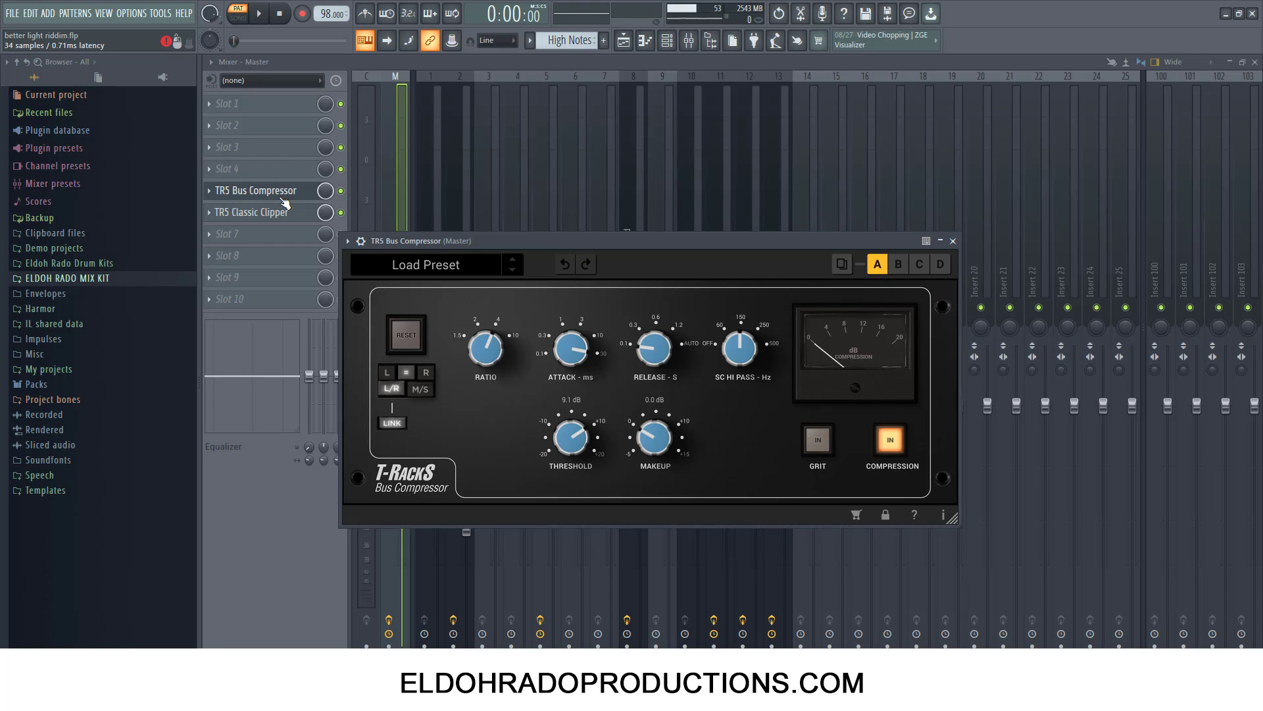
left_click(285, 218)
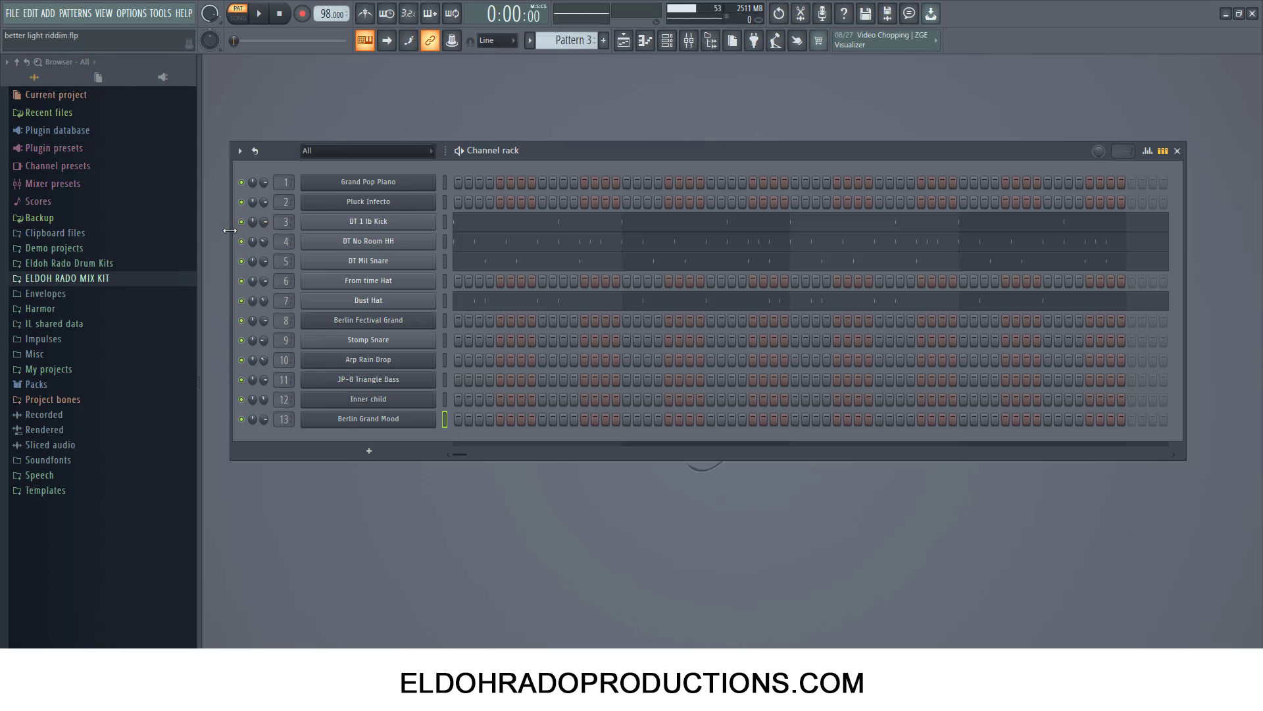
Step: Solo the DT 1 lb Kick channel in Pattern 3 and audition it
right_click(240, 222)
left_click(254, 226)
key("space")
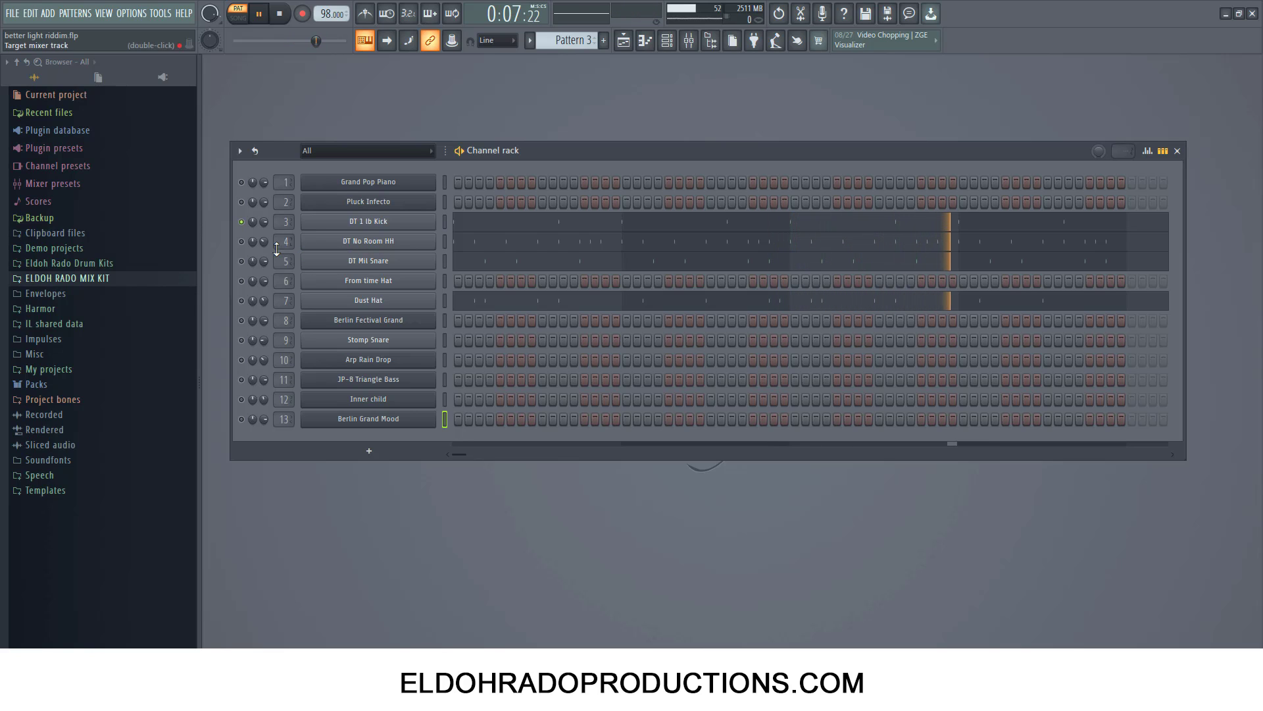
key("space")
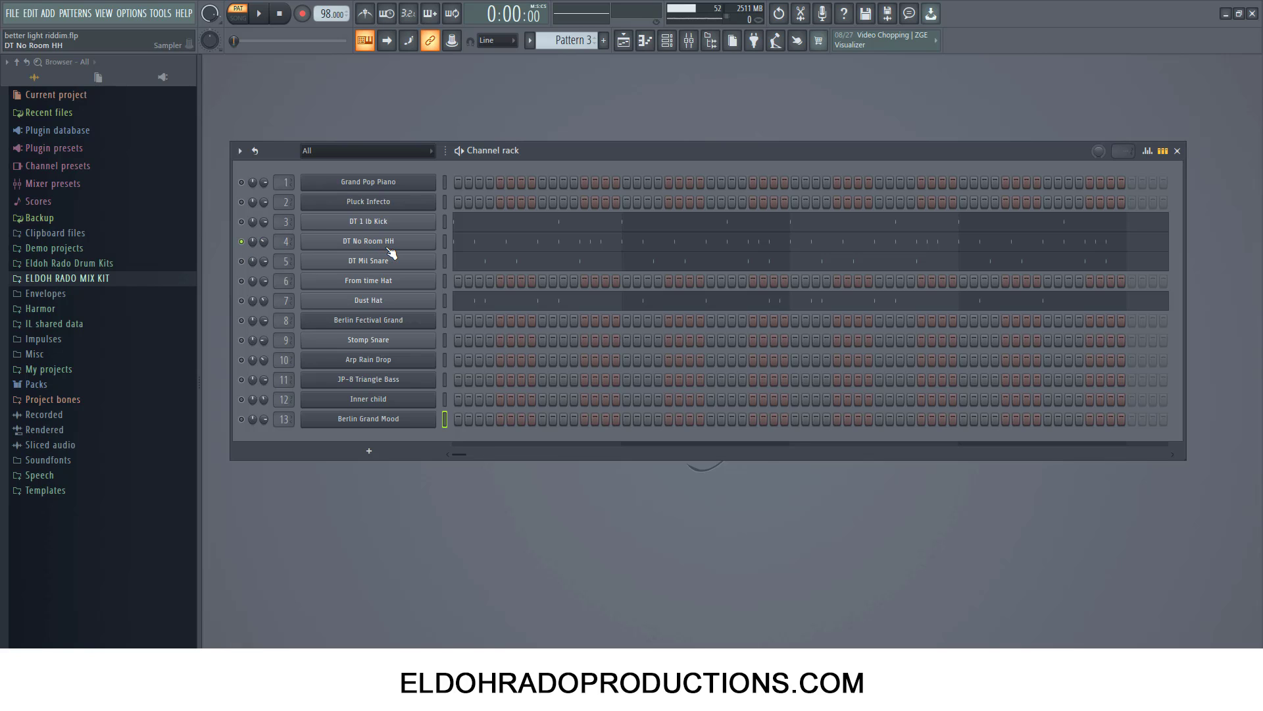
Step: Audition the DT No Room HH and Dust Hat channels of Pattern 3 one at a time
key("space")
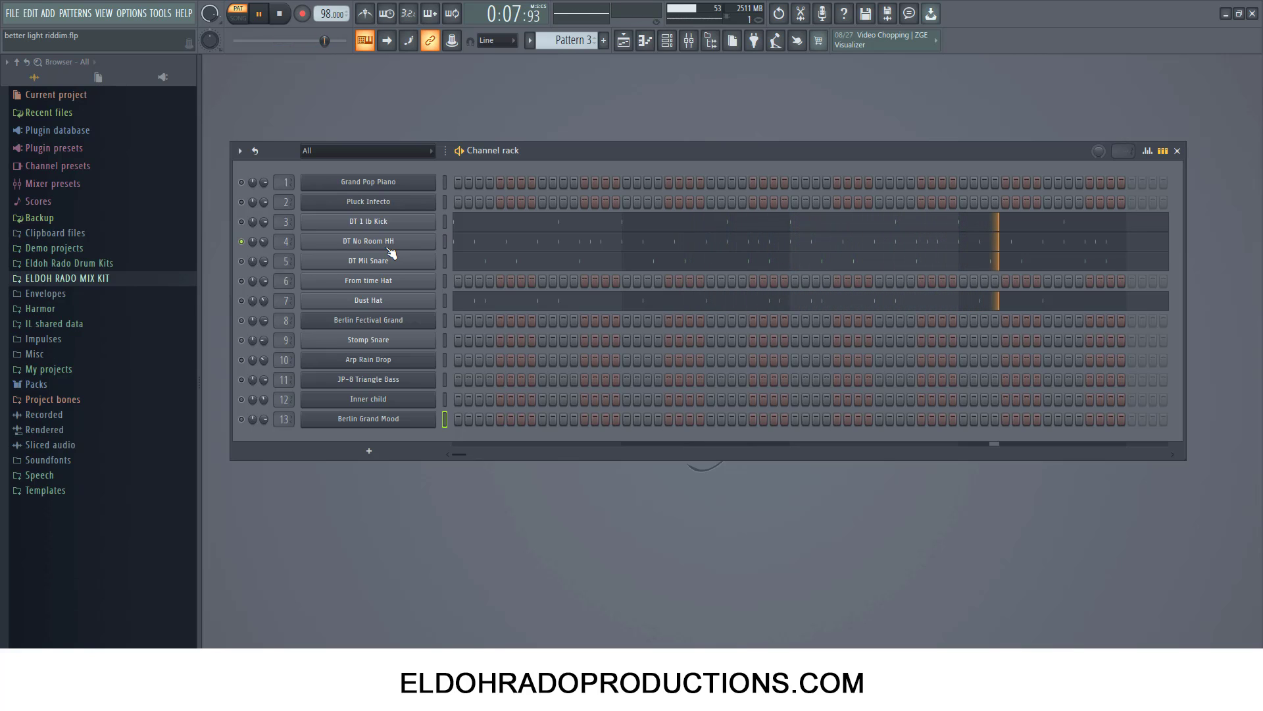
key("space")
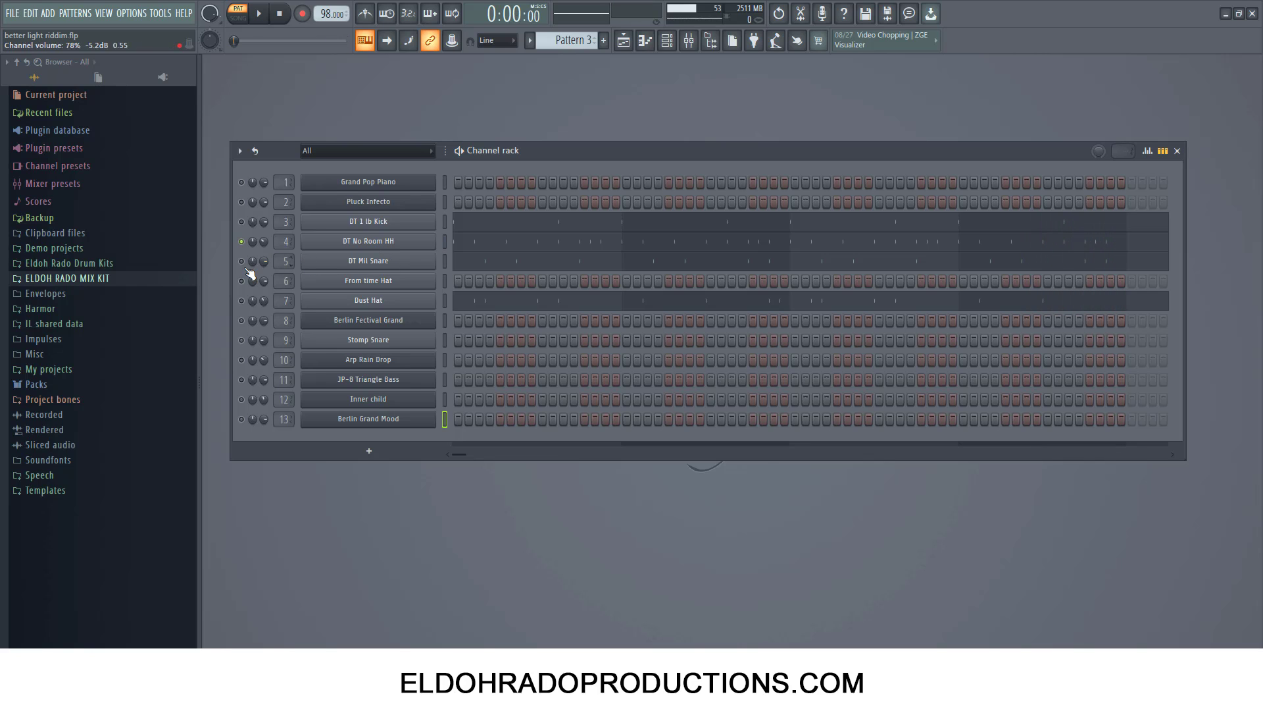
left_click(242, 242)
key("space")
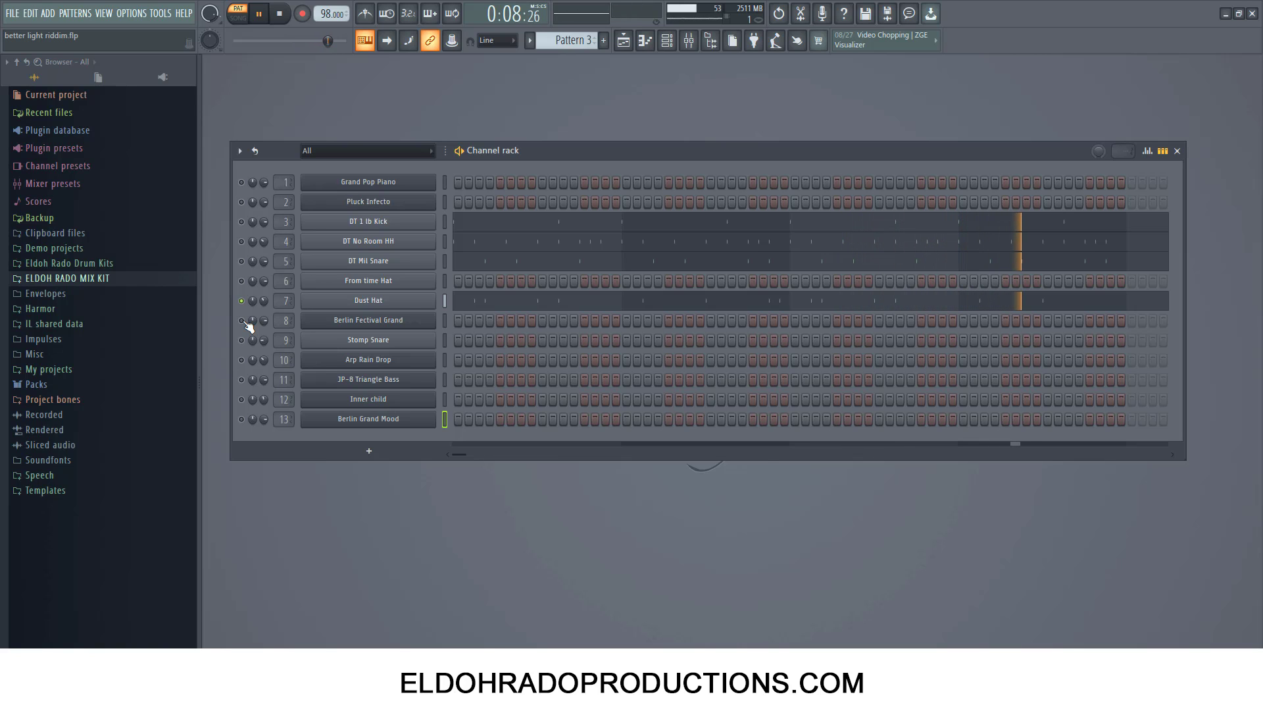
Step: Select the Snr Roll pattern and audition its Stomp Snare notes in the piano roll, returning to the channel rack
left_click(531, 43)
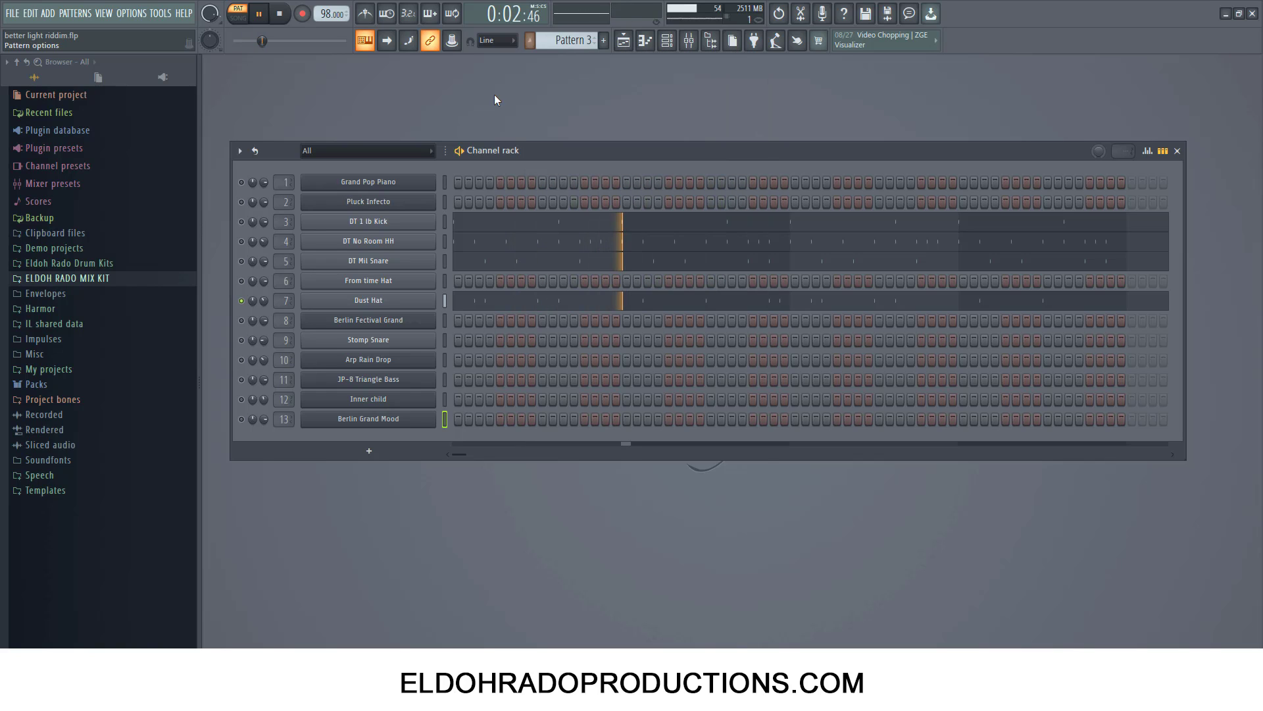
left_click(530, 42)
left_click(550, 195)
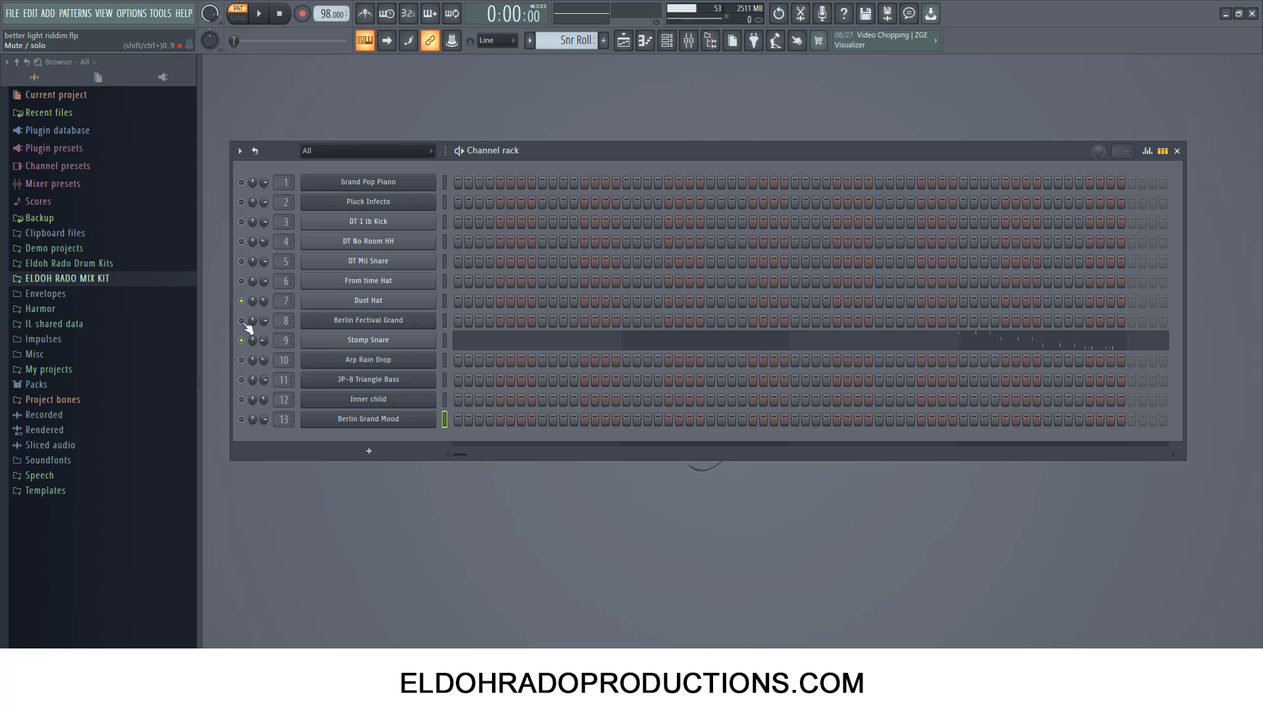
right_click(346, 342)
left_click(526, 338)
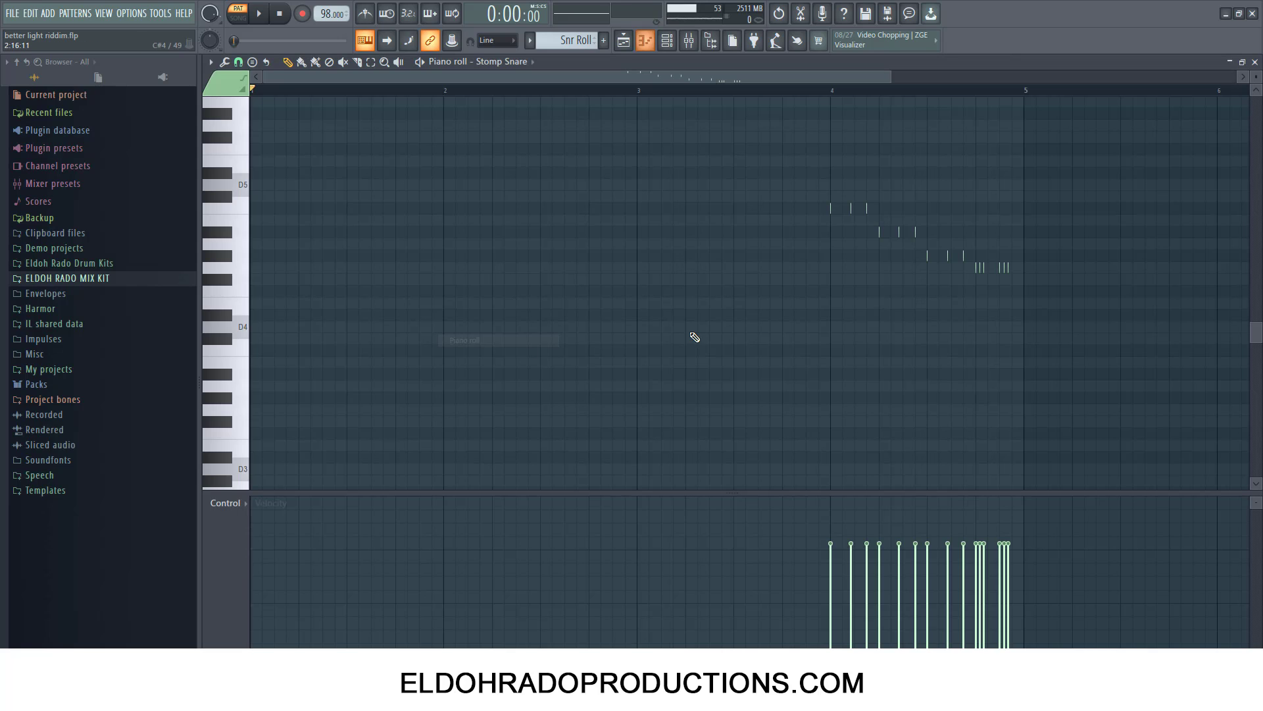
key("space")
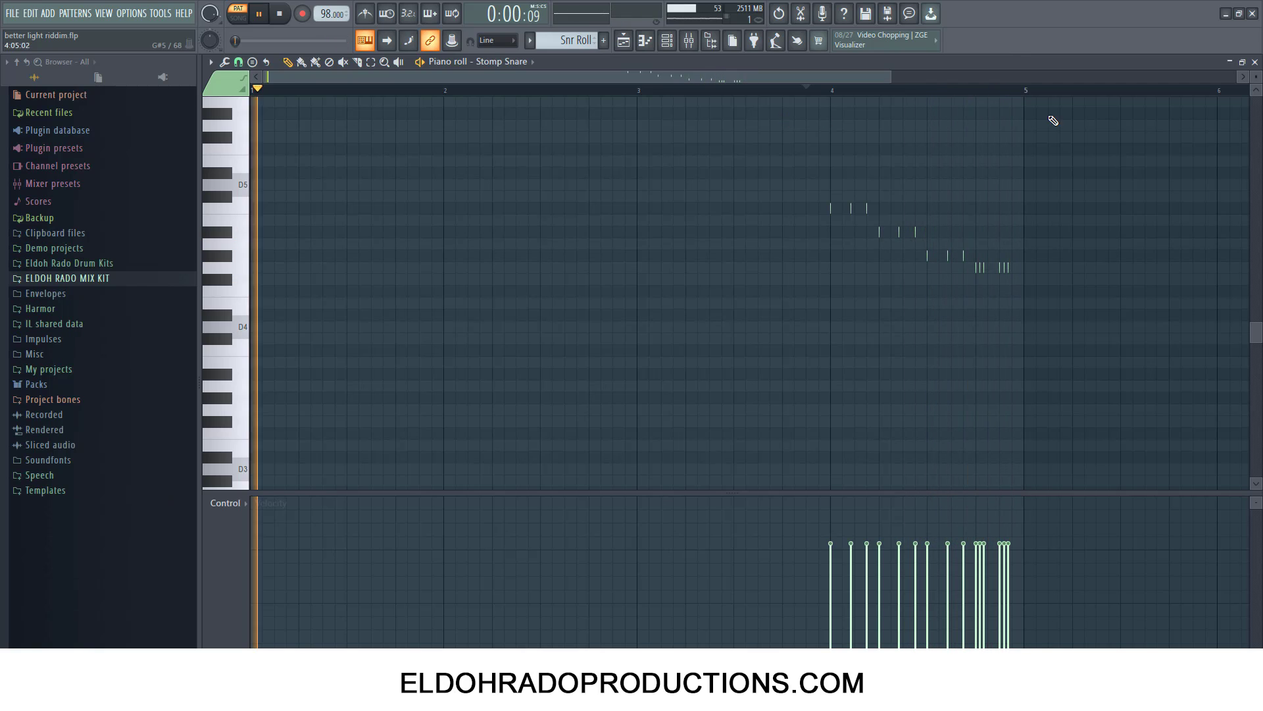
left_click(667, 41)
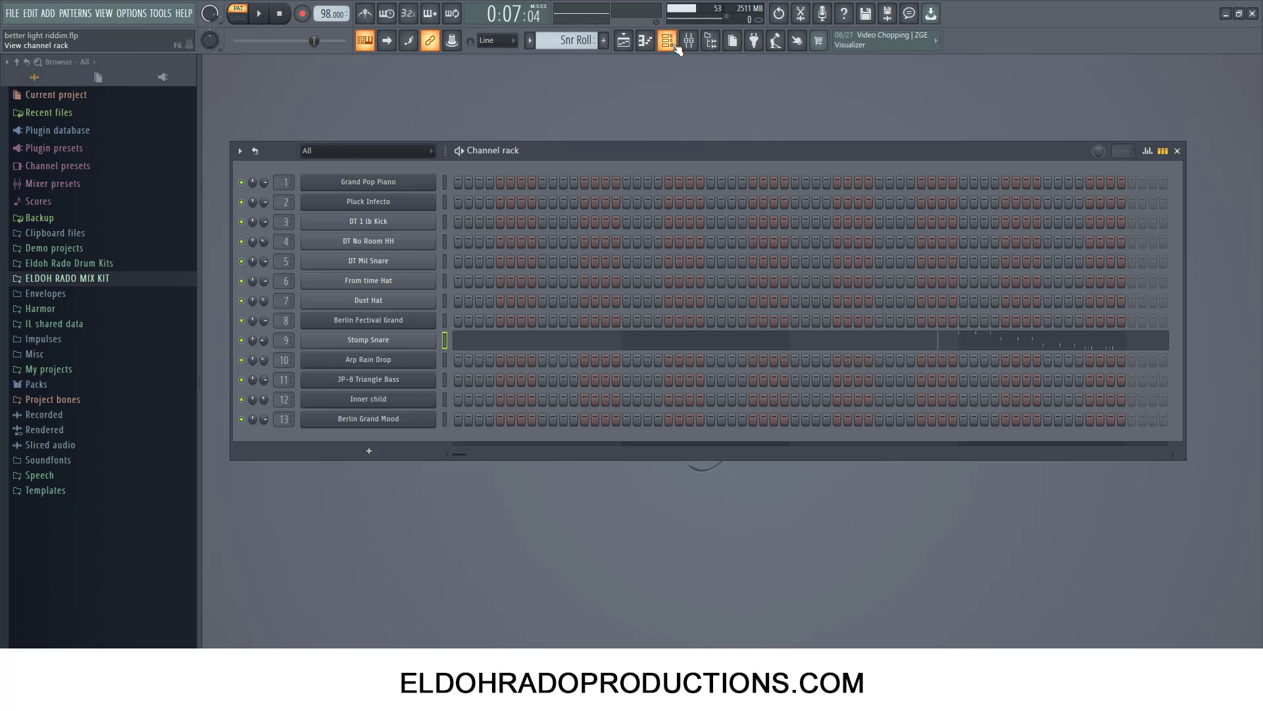
Step: Isolate Tracks 5 and 6 in the playlist and play the song to hear the bass with the Pattern 3 drums
left_click(623, 41)
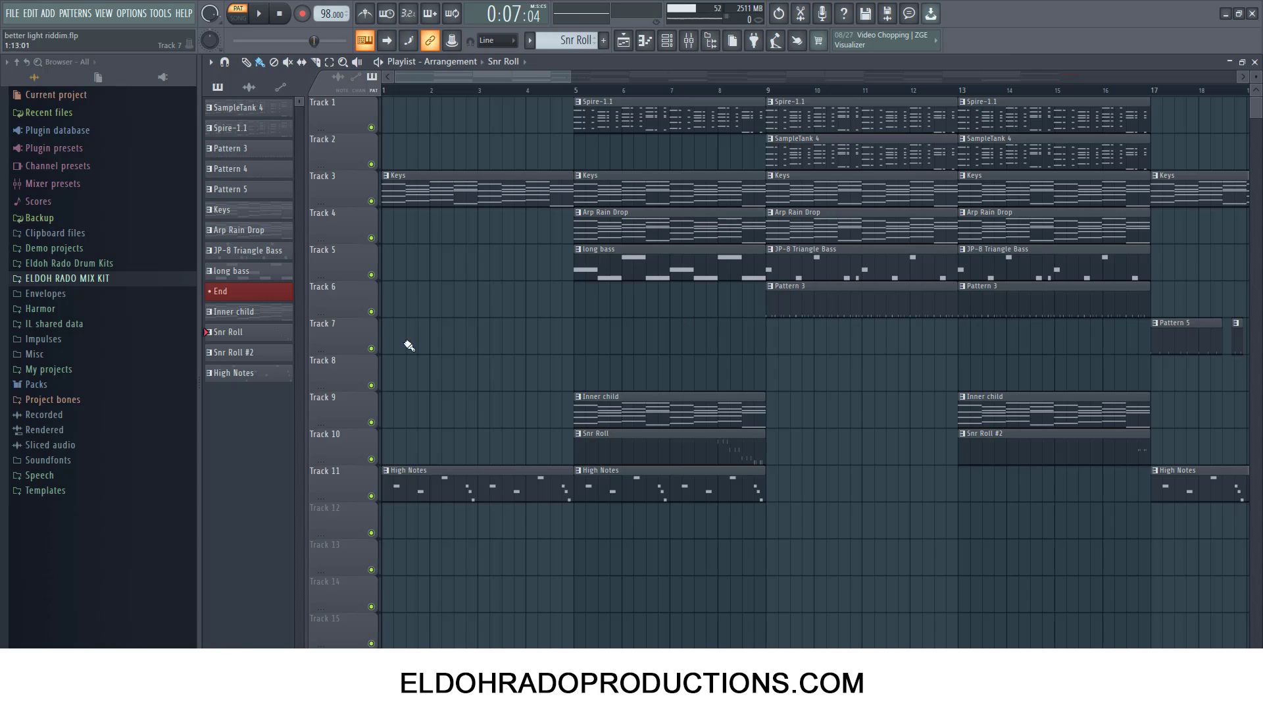
right_click(371, 312)
left_click(372, 275)
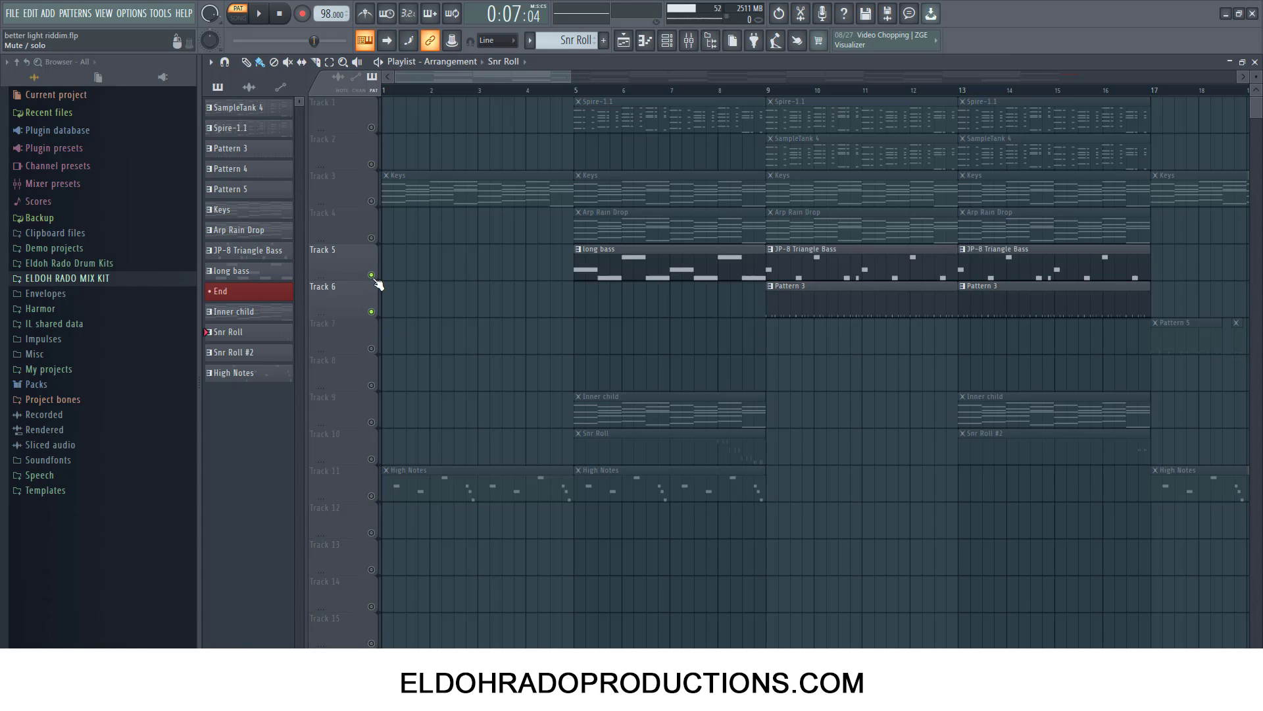
key("space")
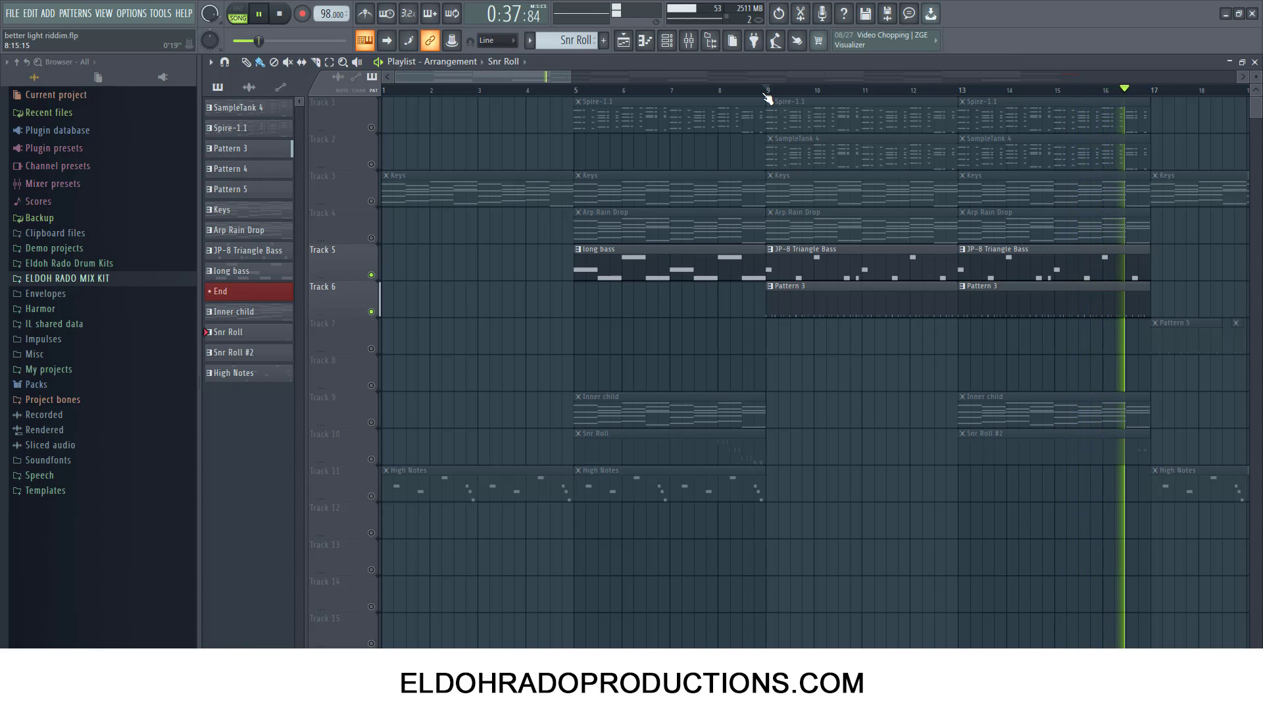
key("space")
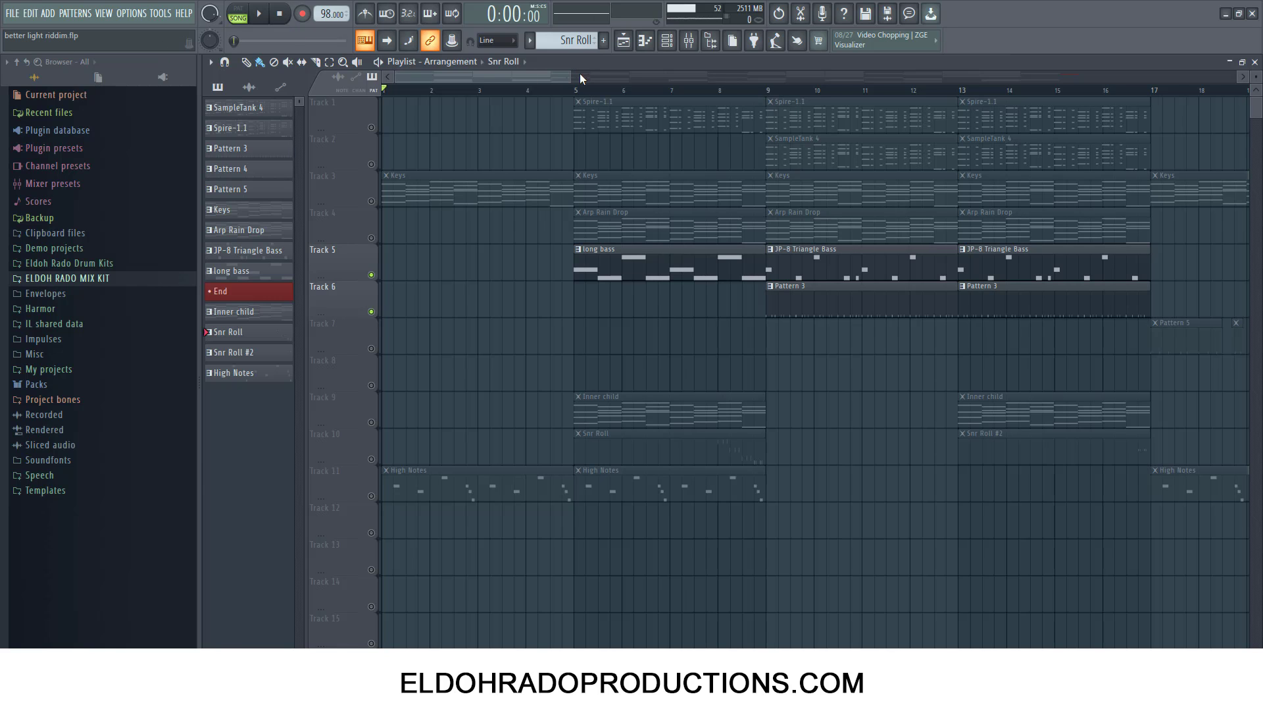
Step: Unmute all playlist tracks and play the full arrangement from the start
scroll(580, 77, "down", 5)
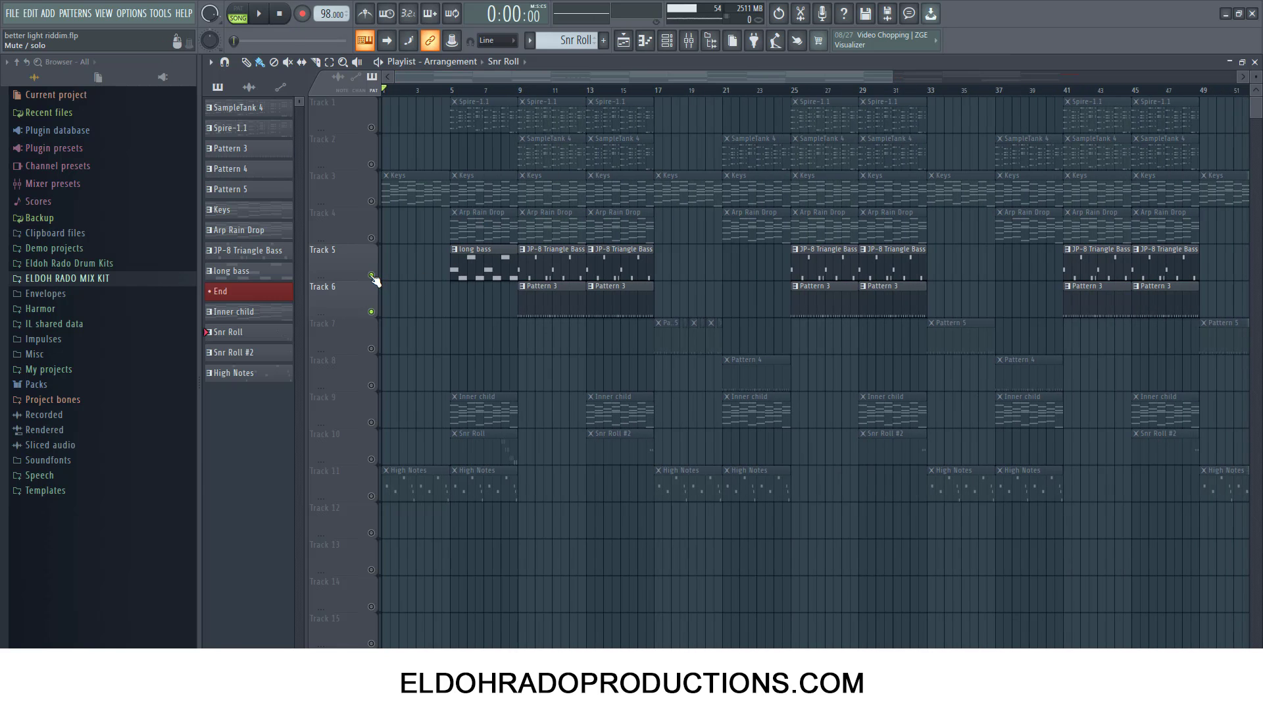
right_click(372, 276)
right_click(373, 277)
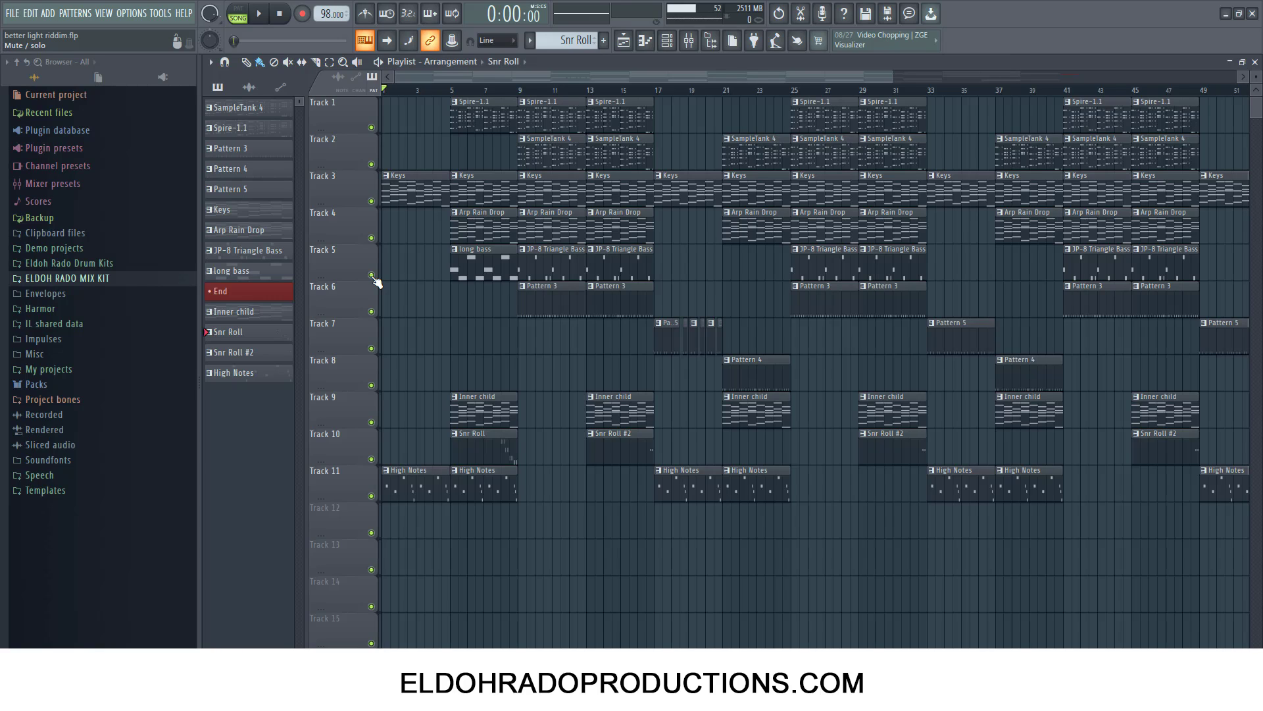
left_click(260, 14)
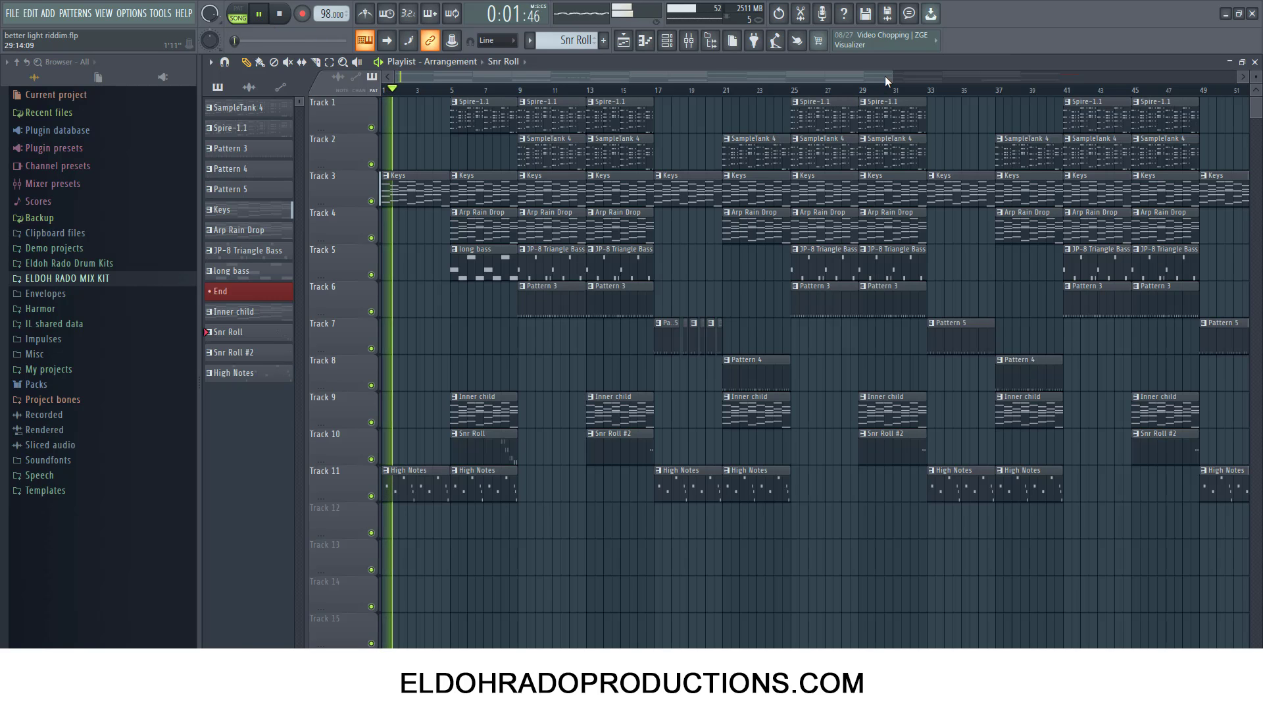
left_click_drag(889, 74, 1047, 74)
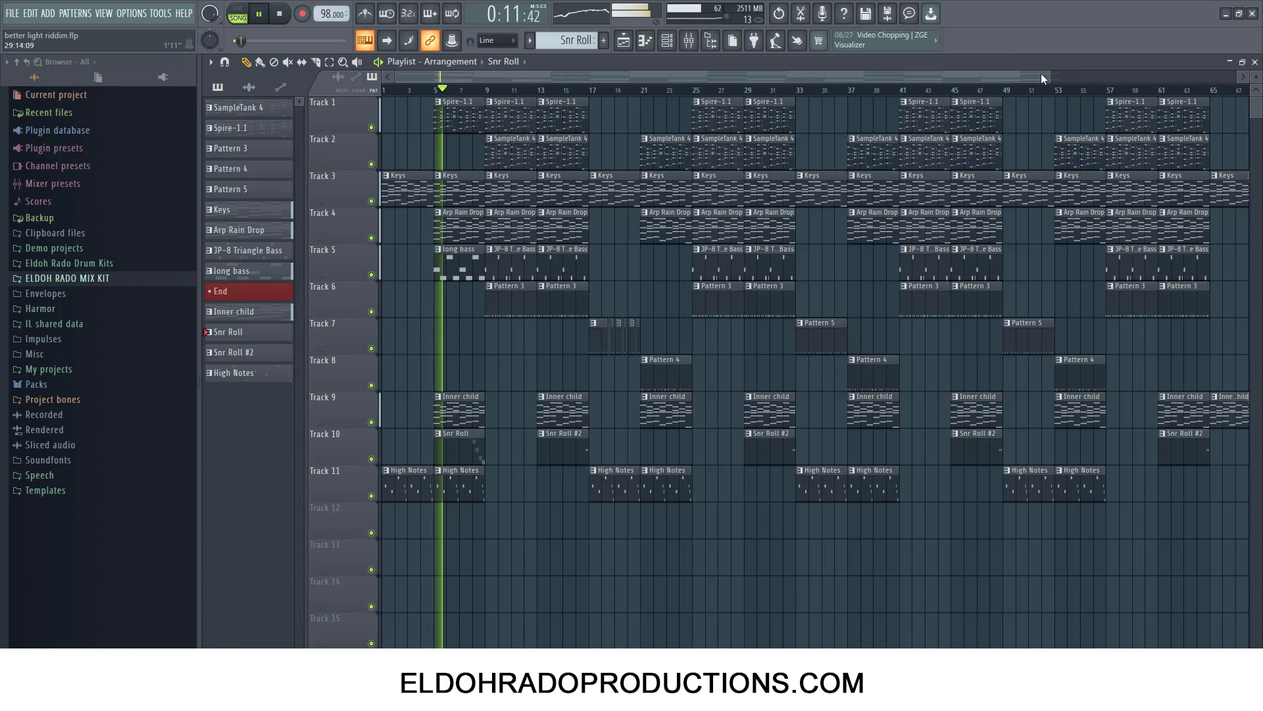
Step: Examine the Master mixer track's TR5 Bus Compressor and TR5 Classic Clipper while the song plays, and close the clipper
left_click(688, 42)
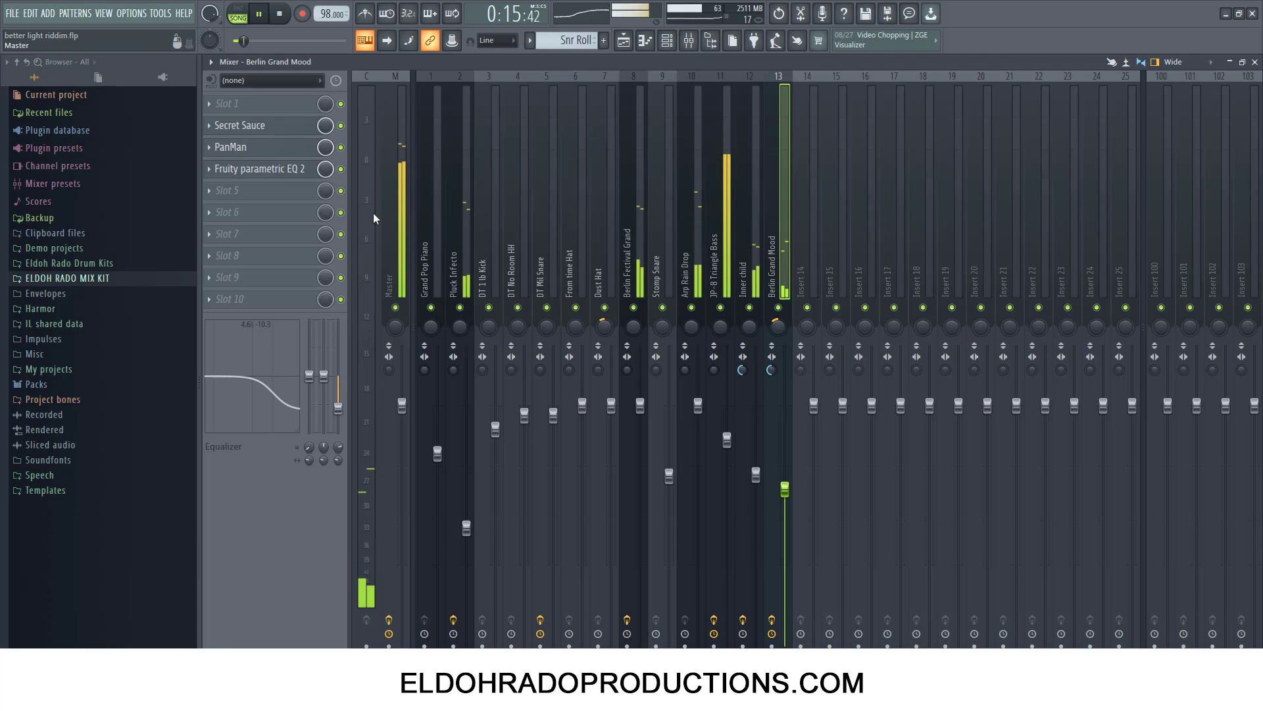
left_click(398, 219)
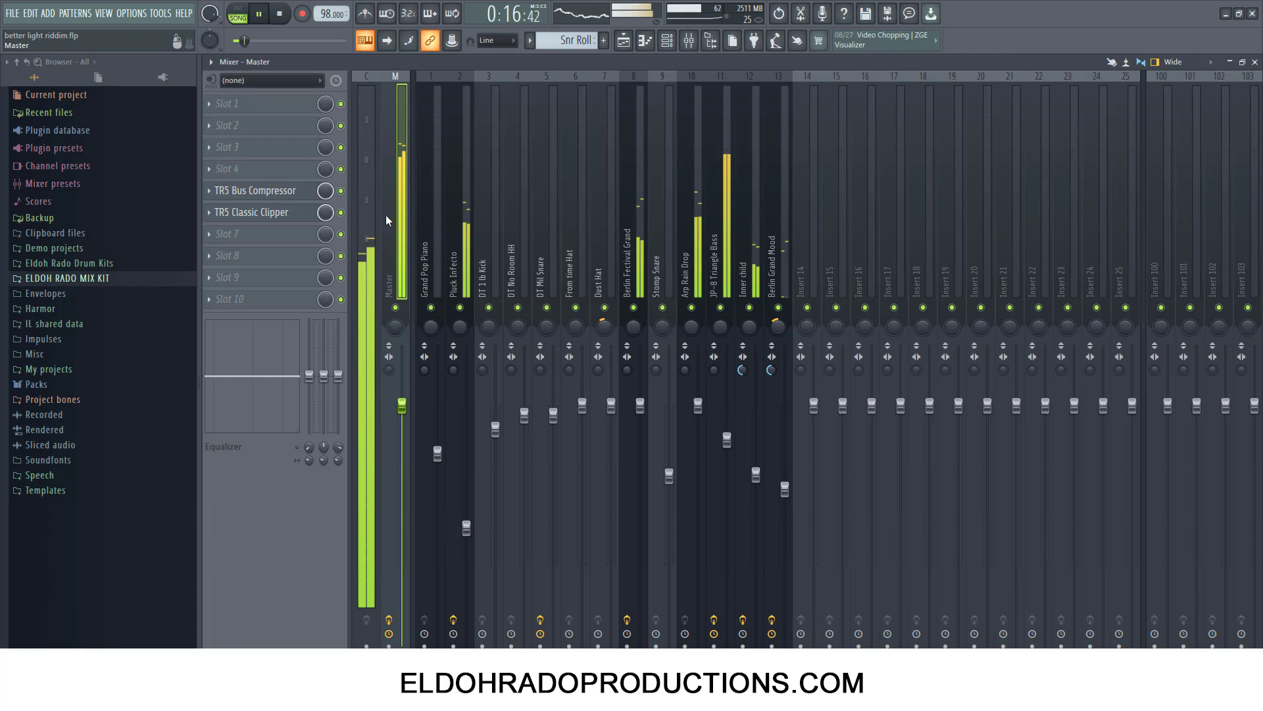
left_click(280, 197)
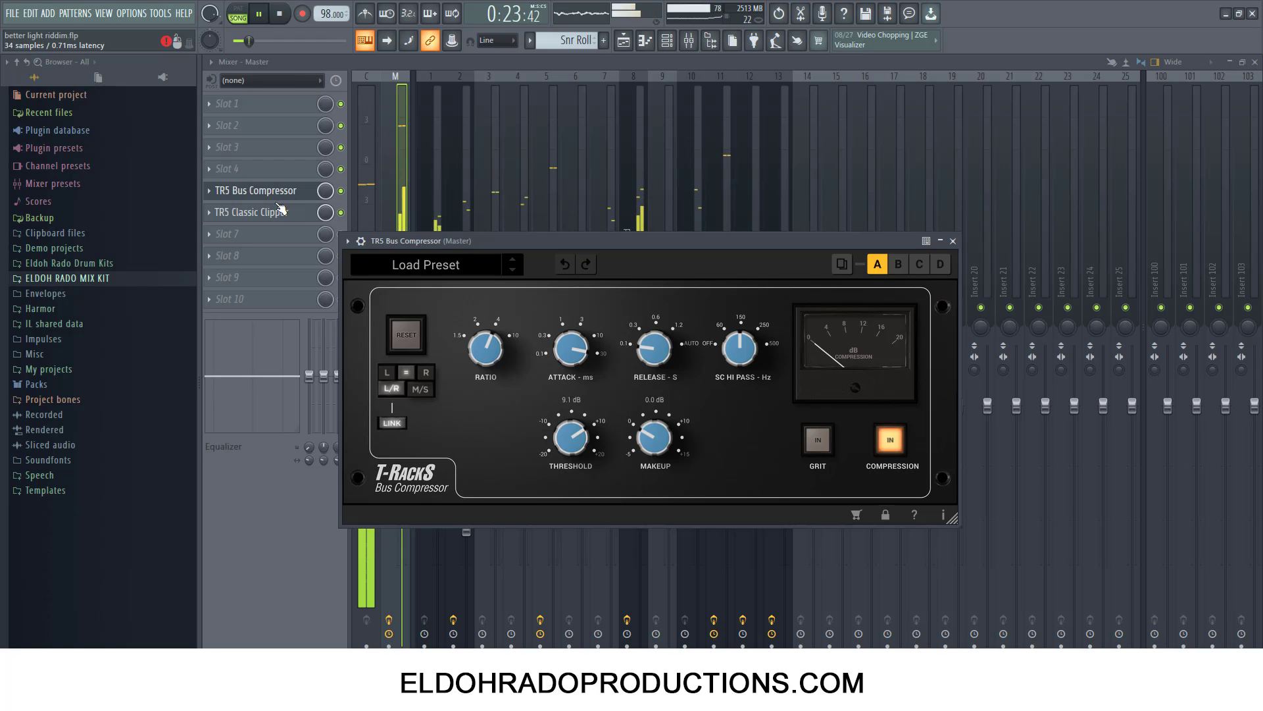
left_click(279, 212)
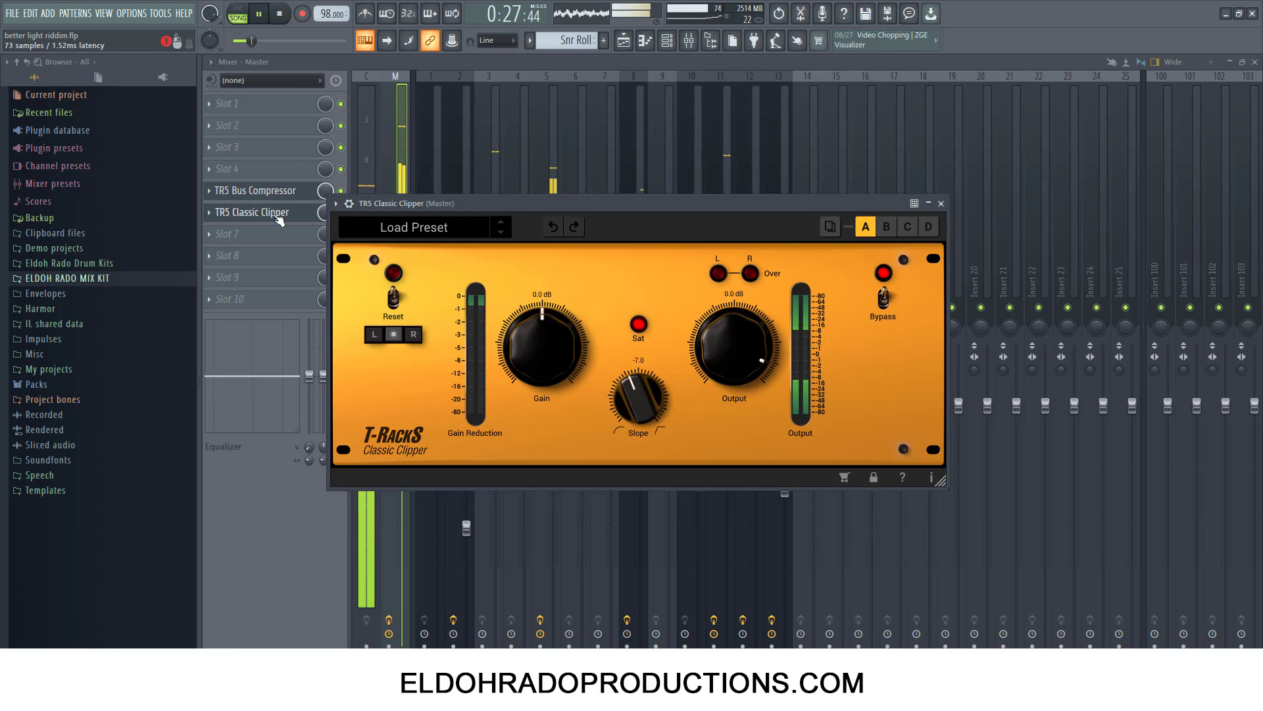
left_click(942, 204)
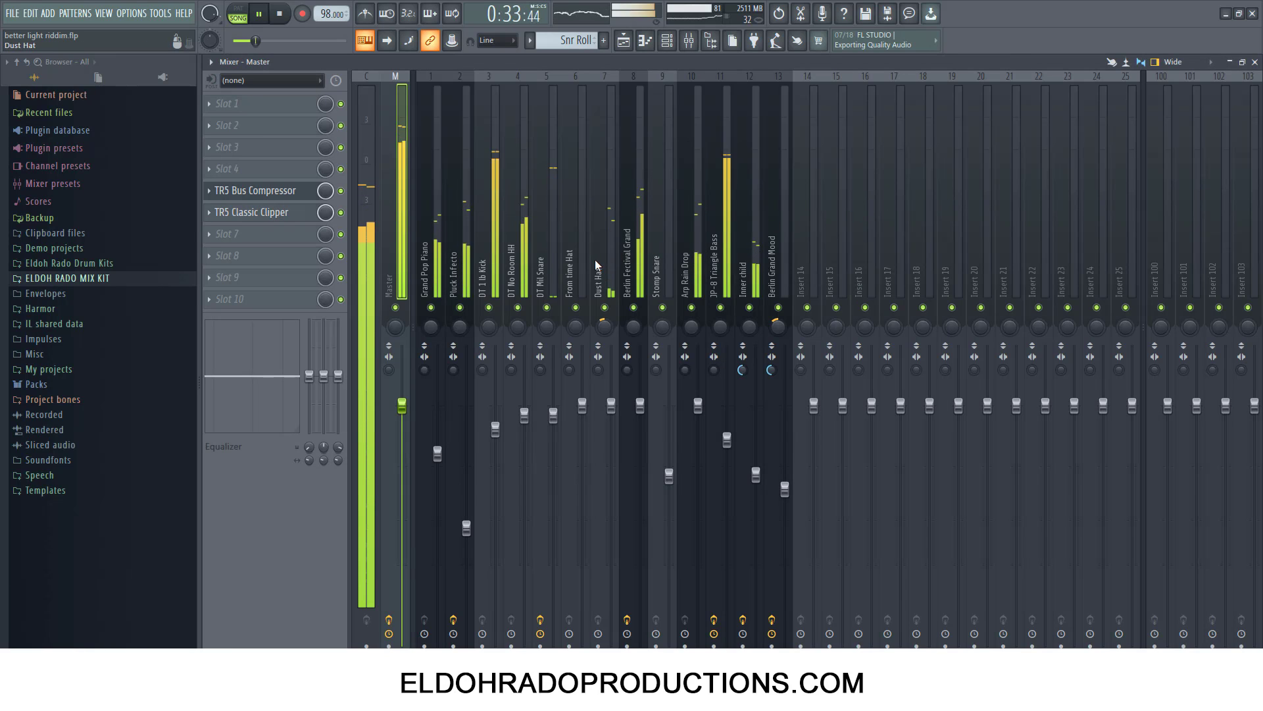
Step: Check the DT Mil Snare mixer track's TR5 Opto Comp during playback and close the plugin
left_click(552, 273)
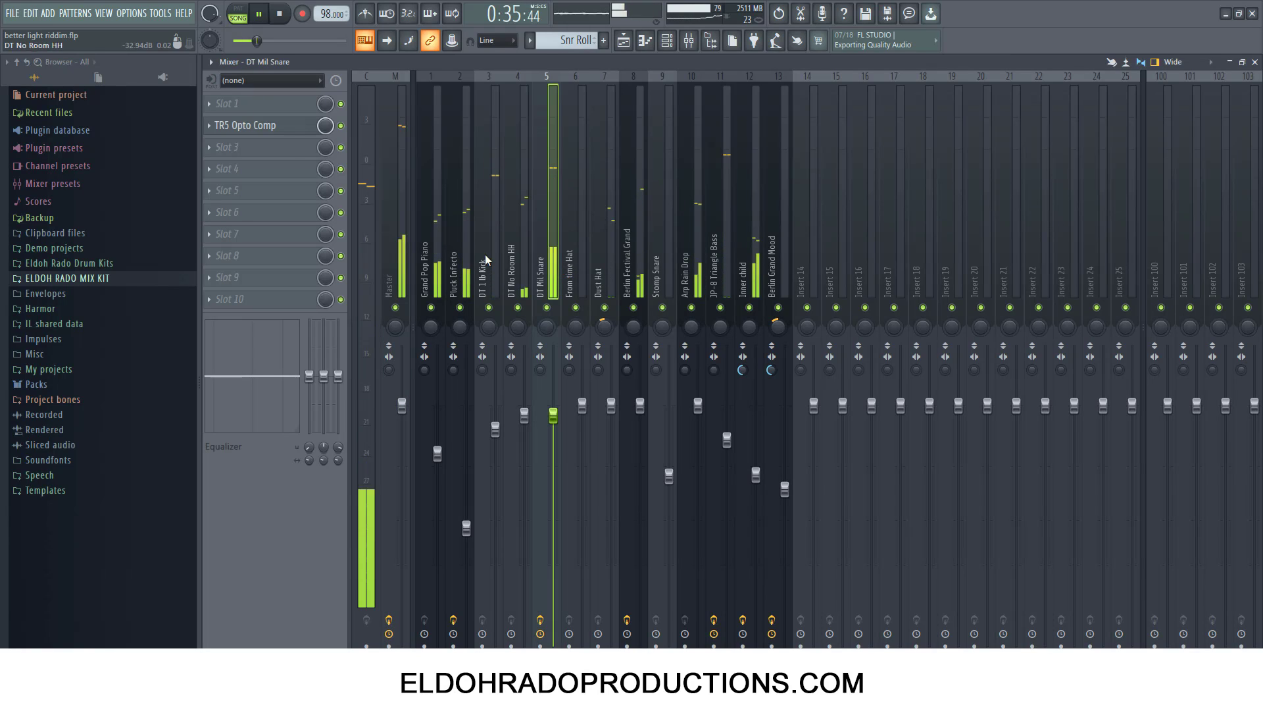
left_click(280, 126)
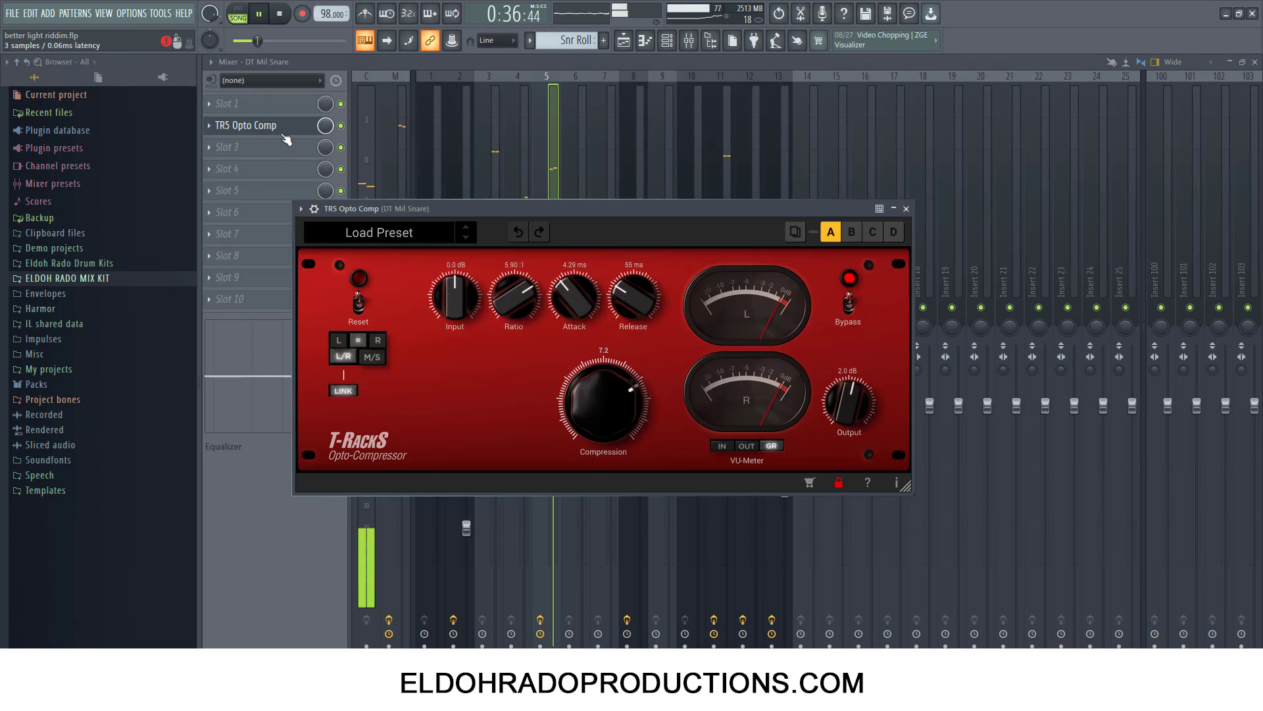
left_click(907, 210)
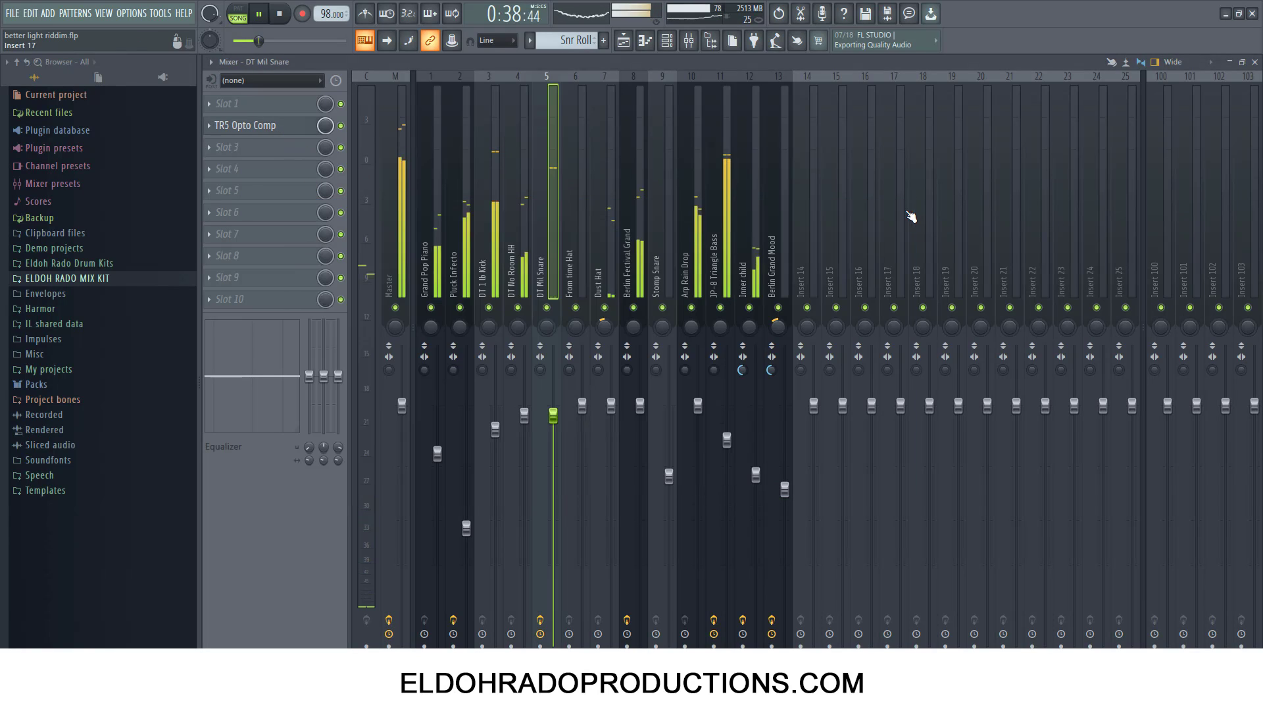
Step: Close the mixer and bring up the playlist to watch the full arrangement while the song keeps playing
left_click(1255, 62)
left_click(954, 241)
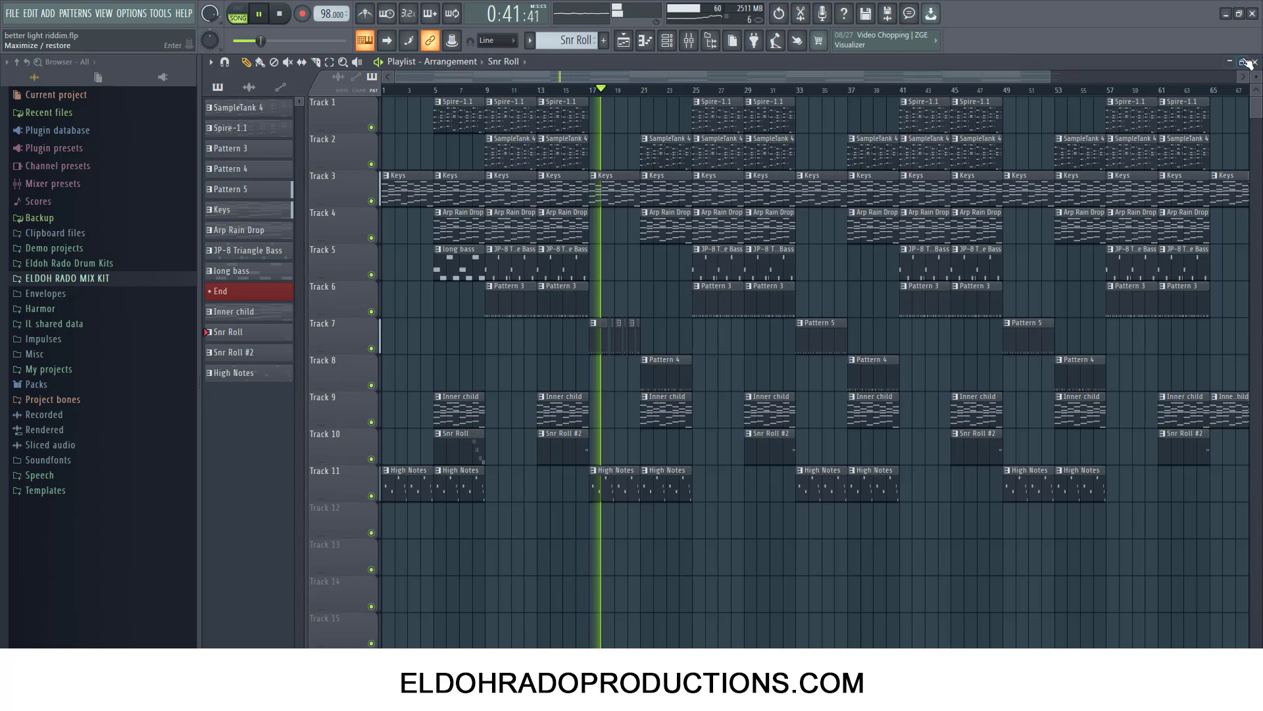
left_click(1255, 62)
left_click(1177, 151)
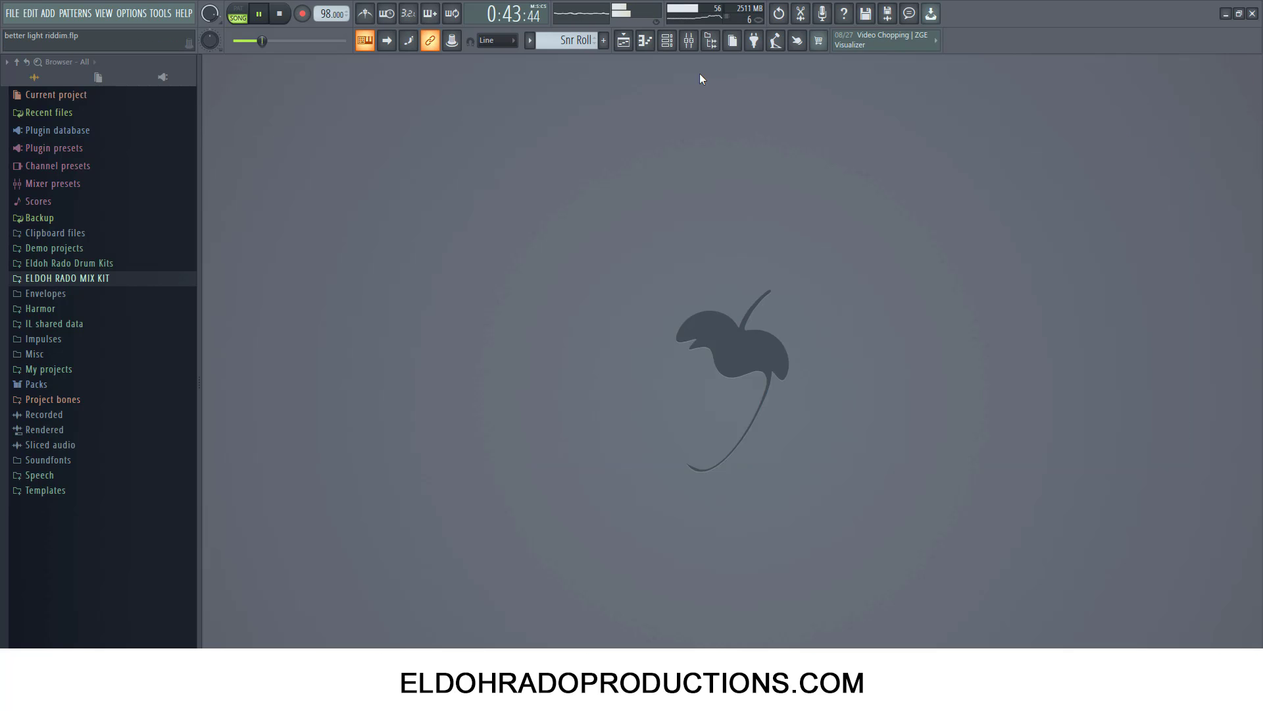
left_click(623, 41)
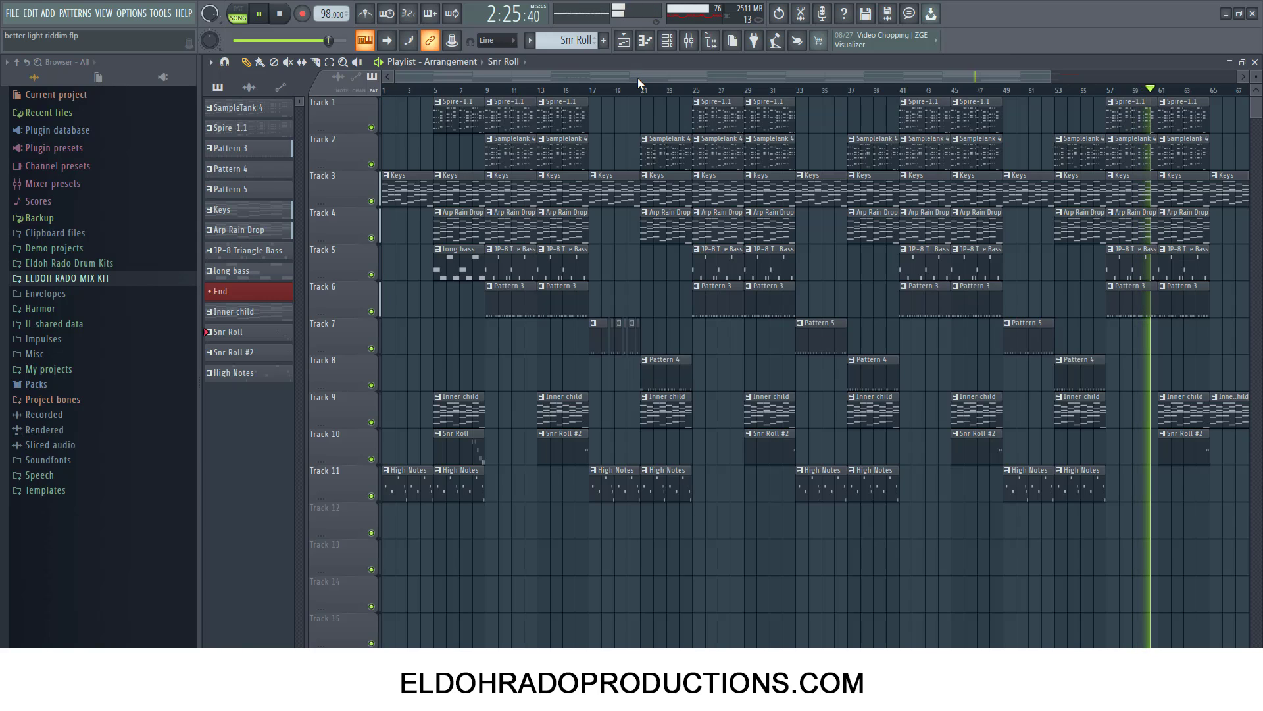
Step: Stop the song at the End marker and fit the whole arrangement, from bar 1 past the marker, into the playlist view
left_click_drag(637, 78, 677, 77)
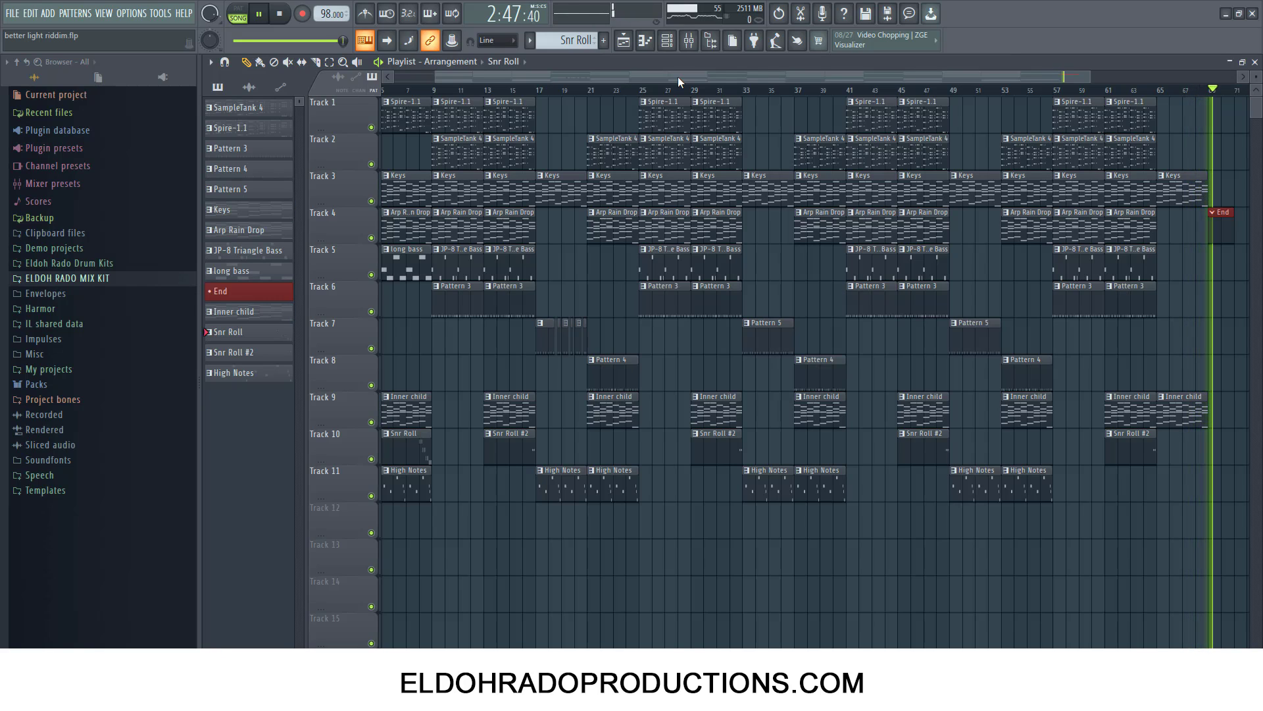
key("space")
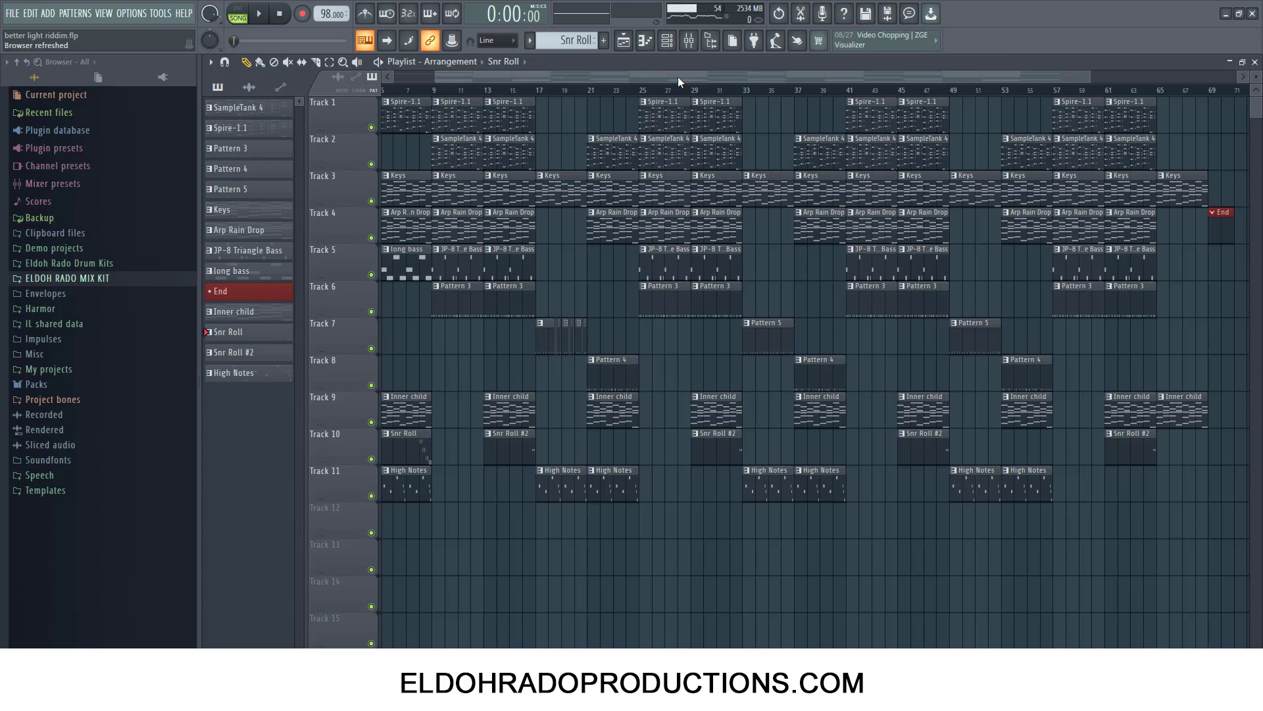
left_click_drag(678, 76, 587, 66)
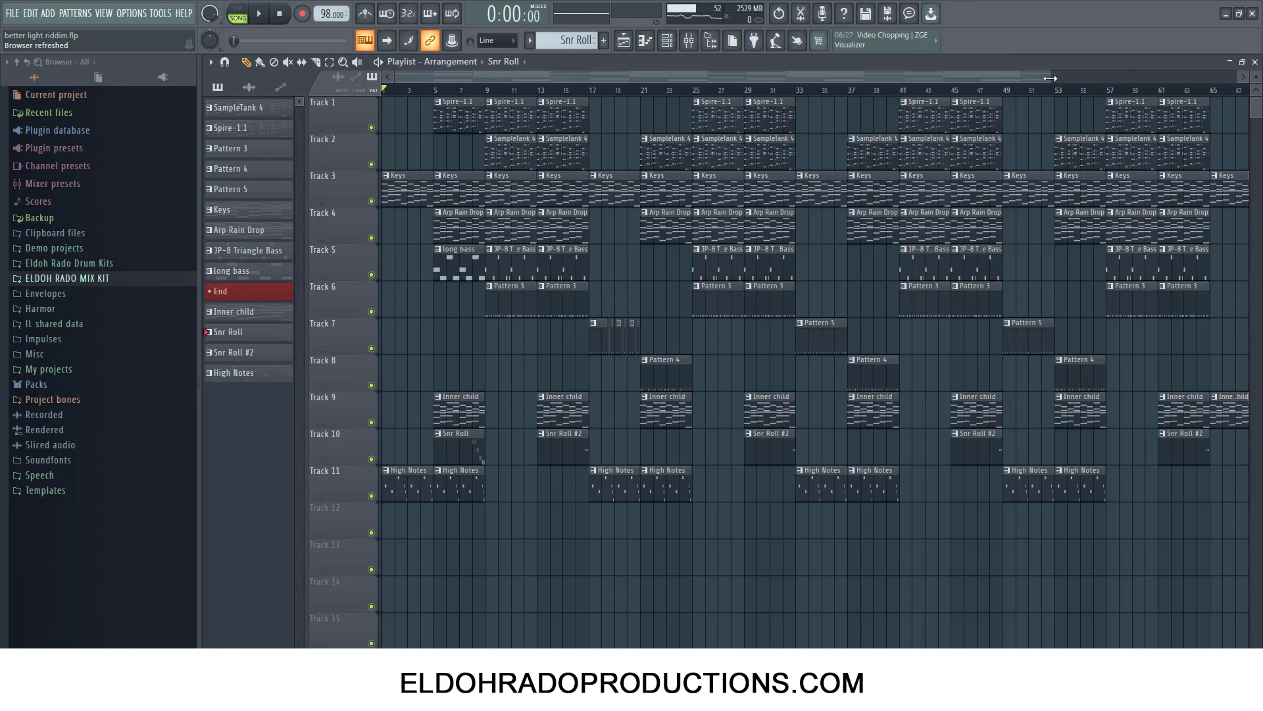
left_click_drag(1050, 77, 1134, 78)
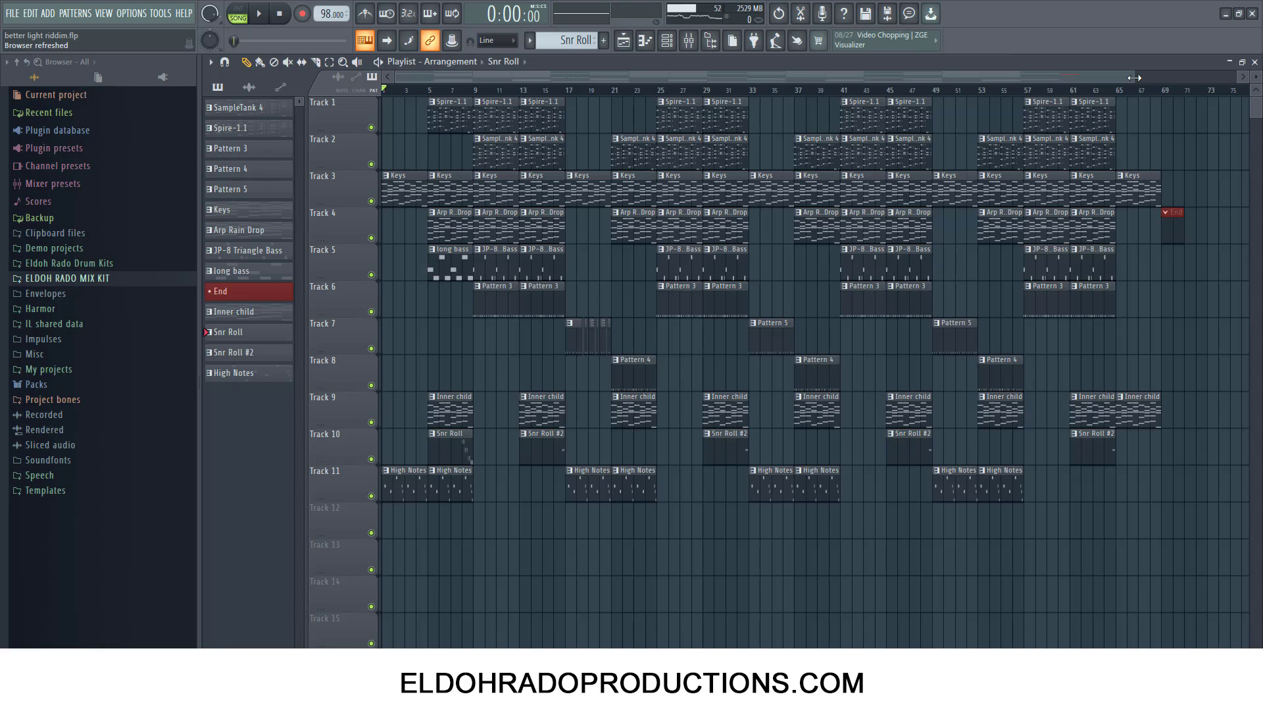